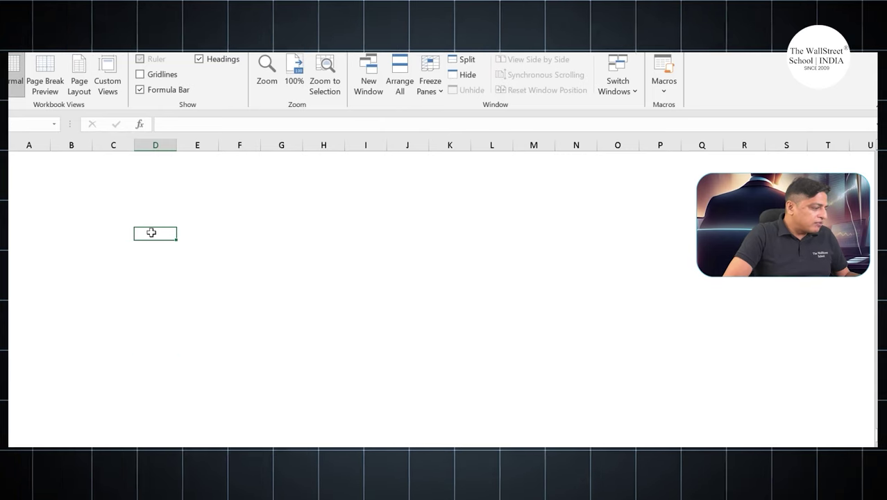
# - Handwrite "Return on Equity =" in black ink near the top of the blank worksheet
pyautogui.click(188, 202)
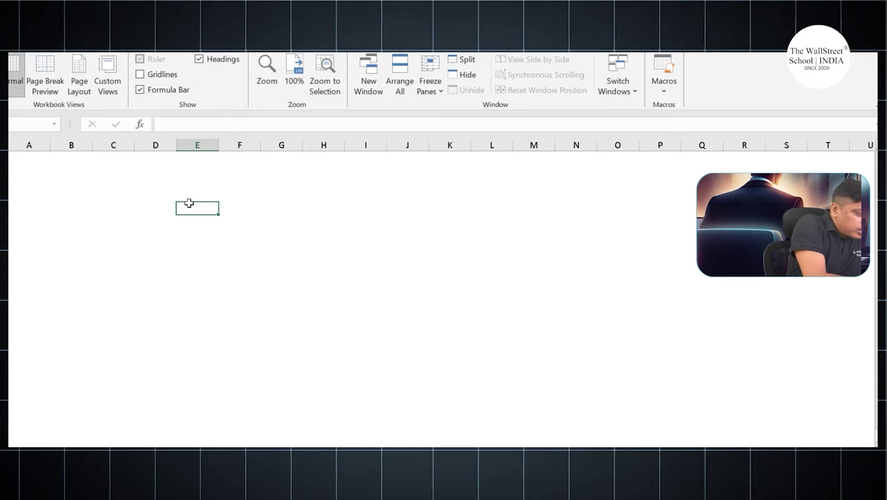
pyautogui.moveTo(115, 183)
pyautogui.mouseDown()
pyautogui.moveTo(115, 201)
pyautogui.moveTo(157, 193)
pyautogui.mouseUp()
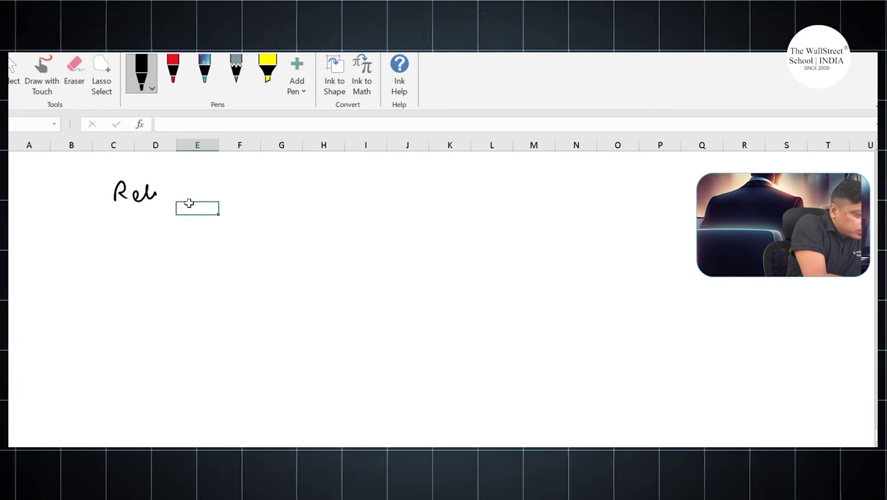
pyautogui.moveTo(211, 189); pyautogui.dragTo(243, 188)
pyautogui.moveTo(236, 181)
pyautogui.mouseDown()
pyautogui.moveTo(248, 178)
pyautogui.moveTo(299, 216)
pyautogui.moveTo(283, 189)
pyautogui.moveTo(329, 189)
pyautogui.mouseUp()
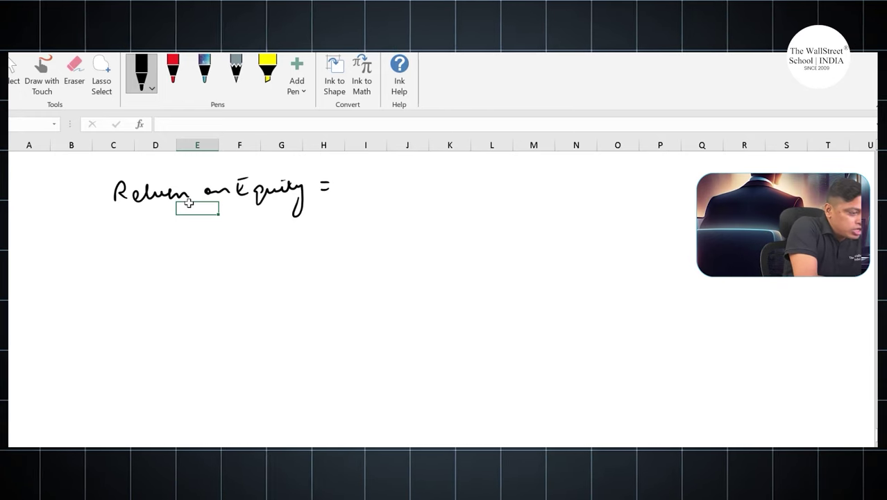
# - Handwrite the Return on Equity fraction as Net Profit over Total S/Holder Equity after the equals sign
pyautogui.moveTo(358, 185)
pyautogui.mouseDown()
pyautogui.moveTo(373, 171)
pyautogui.moveTo(397, 182)
pyautogui.moveTo(419, 174)
pyautogui.moveTo(438, 197)
pyautogui.moveTo(451, 182)
pyautogui.mouseUp()
pyautogui.moveTo(363, 200); pyautogui.dragTo(503, 180)
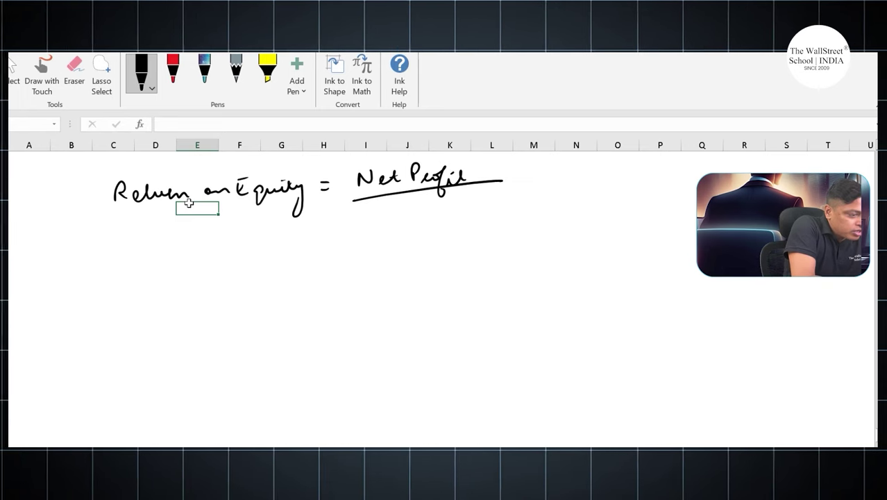
pyautogui.click(367, 210)
pyautogui.moveTo(390, 217); pyautogui.dragTo(419, 222)
pyautogui.click(440, 208)
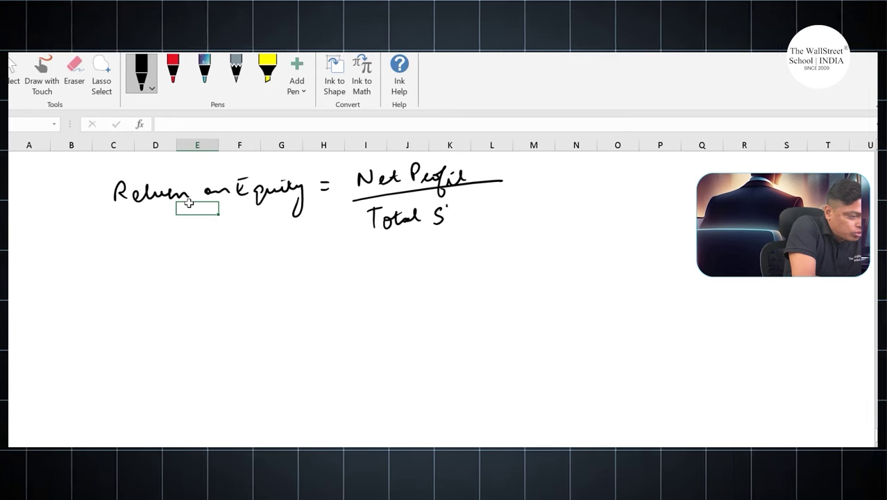
pyautogui.moveTo(463, 204)
pyautogui.mouseDown()
pyautogui.moveTo(464, 218)
pyautogui.moveTo(508, 207)
pyautogui.moveTo(545, 222)
pyautogui.moveTo(564, 207)
pyautogui.moveTo(573, 233)
pyautogui.mouseUp()
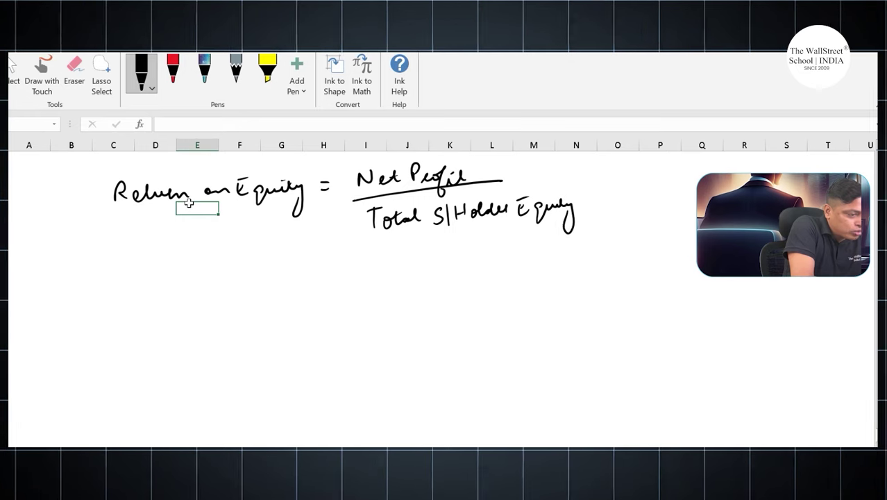
pyautogui.moveTo(561, 200); pyautogui.dragTo(570, 199)
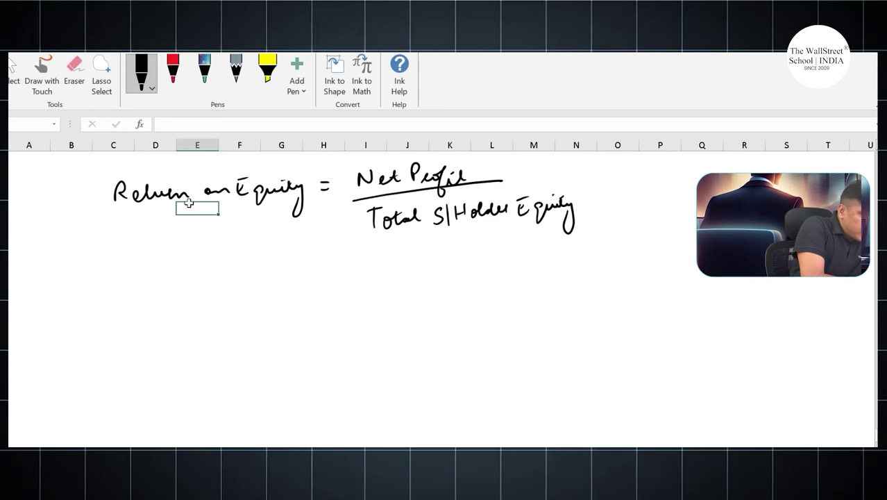
# - Handwrite "Asset Turnover Ratio =" in black ink below the Return on Equity formula
pyautogui.moveTo(134, 281)
pyautogui.mouseDown()
pyautogui.moveTo(143, 261)
pyautogui.moveTo(150, 280)
pyautogui.mouseUp()
pyautogui.moveTo(136, 273)
pyautogui.mouseDown()
pyautogui.moveTo(208, 277)
pyautogui.moveTo(247, 255)
pyautogui.mouseUp()
pyautogui.moveTo(237, 258); pyautogui.dragTo(238, 279)
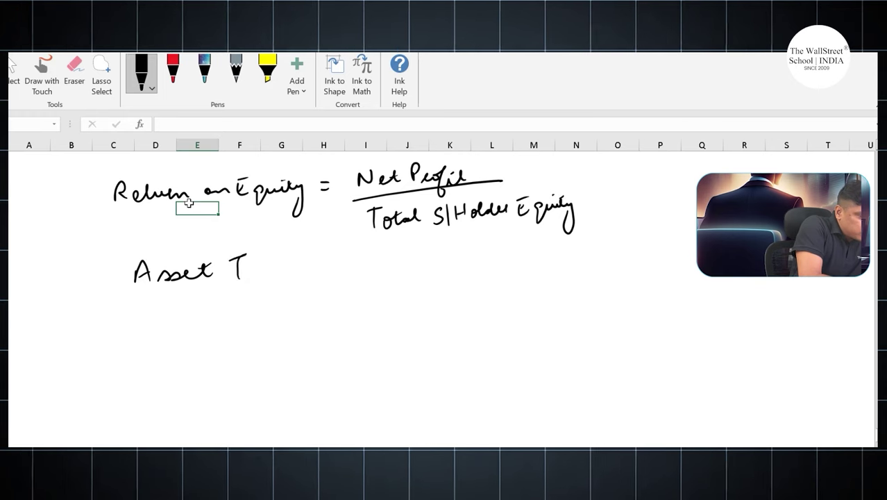
pyautogui.moveTo(294, 266); pyautogui.dragTo(332, 268)
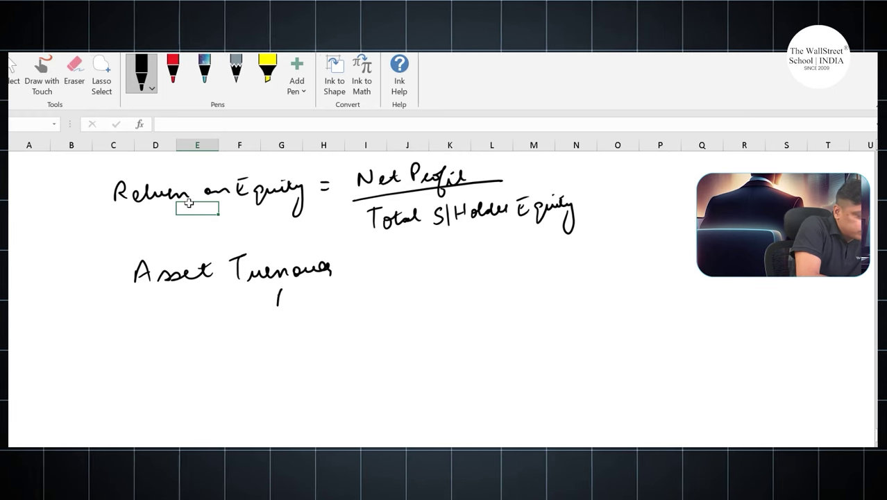
pyautogui.moveTo(279, 289)
pyautogui.mouseDown()
pyautogui.moveTo(290, 306)
pyautogui.moveTo(310, 304)
pyautogui.mouseUp()
pyautogui.moveTo(311, 300); pyautogui.dragTo(322, 301)
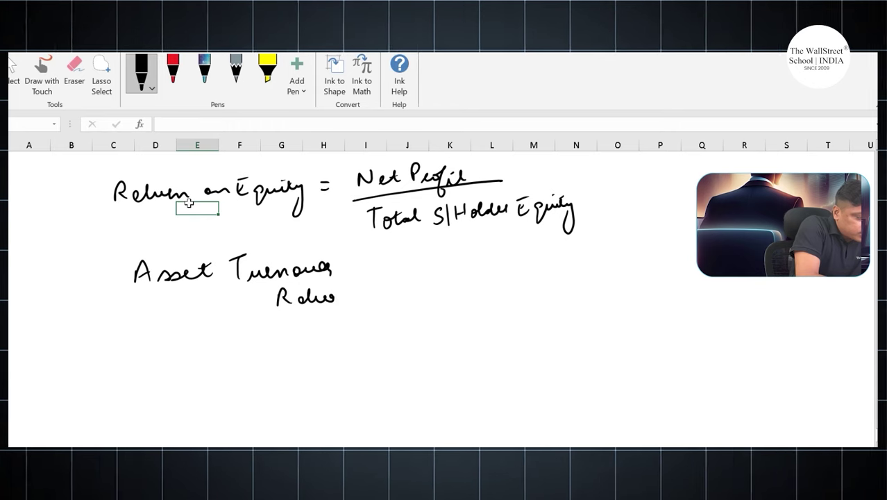
pyautogui.moveTo(363, 271)
pyautogui.mouseDown()
pyautogui.moveTo(374, 270)
pyautogui.moveTo(373, 280)
pyautogui.mouseUp()
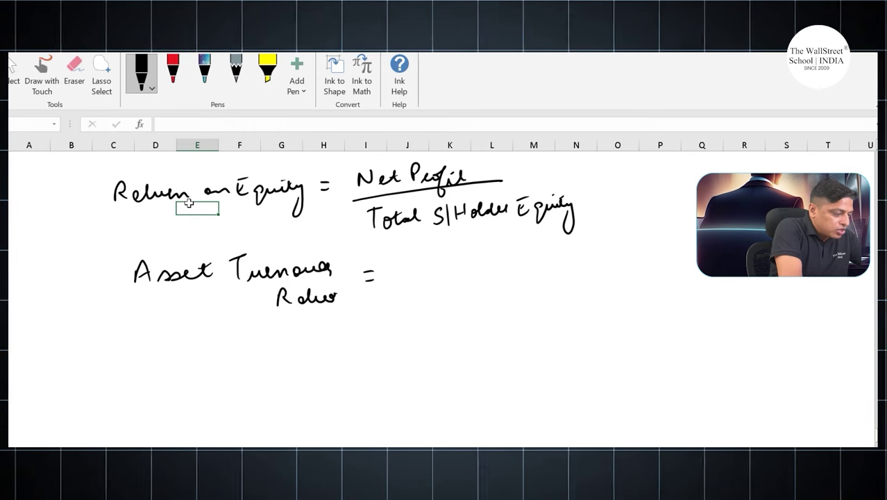
# - Handwrite the Asset Turnover Ratio fraction as Sales over Assets after the equals sign
pyautogui.moveTo(424, 255)
pyautogui.mouseDown()
pyautogui.moveTo(418, 262)
pyautogui.moveTo(498, 275)
pyautogui.mouseUp()
pyautogui.moveTo(444, 285)
pyautogui.mouseDown()
pyautogui.moveTo(435, 305)
pyautogui.moveTo(448, 305)
pyautogui.mouseUp()
pyautogui.moveTo(437, 297); pyautogui.dragTo(493, 302)
pyautogui.moveTo(488, 294); pyautogui.dragTo(498, 293)
pyautogui.moveTo(504, 291); pyautogui.dragTo(497, 302)
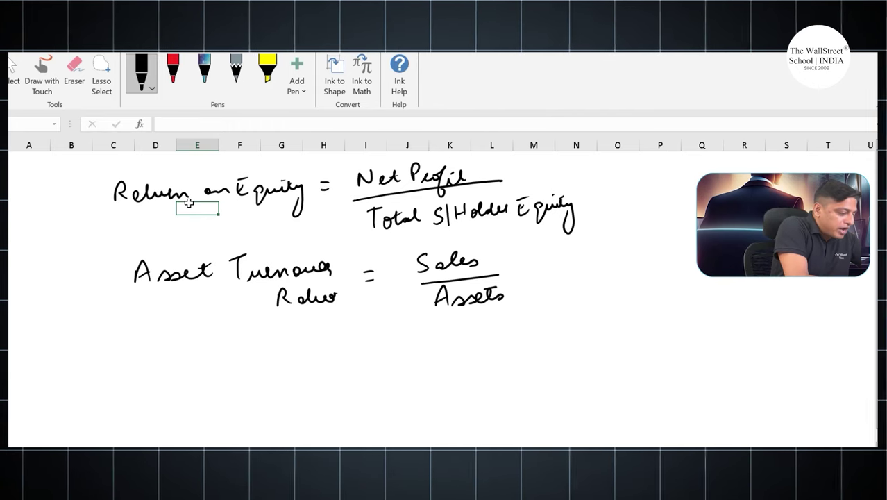
# - Handwrite "Net Margin =" in black ink below the Asset Turnover Ratio formula
pyautogui.moveTo(199, 344)
pyautogui.mouseDown()
pyautogui.moveTo(195, 363)
pyautogui.moveTo(243, 358)
pyautogui.mouseUp()
pyautogui.moveTo(233, 347); pyautogui.dragTo(303, 353)
pyautogui.moveTo(304, 351)
pyautogui.mouseDown()
pyautogui.moveTo(310, 341)
pyautogui.moveTo(313, 368)
pyautogui.mouseUp()
pyautogui.moveTo(335, 350); pyautogui.dragTo(387, 345)
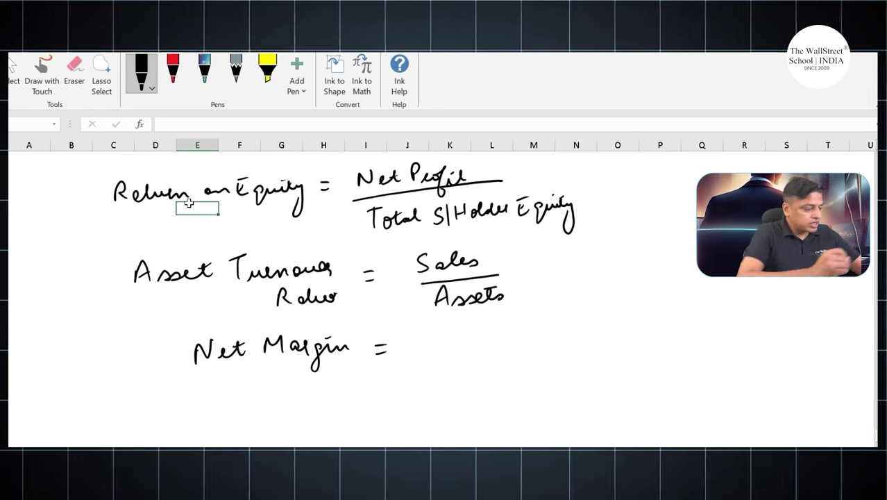
# - Handwrite the Net Margin fraction as Net Profit over Sales after the equals sign
pyautogui.moveTo(428, 356)
pyautogui.mouseDown()
pyautogui.moveTo(429, 339)
pyautogui.moveTo(489, 344)
pyautogui.moveTo(508, 336)
pyautogui.moveTo(515, 361)
pyautogui.moveTo(513, 339)
pyautogui.mouseUp()
pyautogui.moveTo(526, 343); pyautogui.dragTo(540, 333)
pyautogui.moveTo(422, 368); pyautogui.dragTo(551, 352)
pyautogui.moveTo(476, 368)
pyautogui.mouseDown()
pyautogui.moveTo(465, 383)
pyautogui.moveTo(485, 383)
pyautogui.mouseUp()
pyautogui.moveTo(495, 361)
pyautogui.mouseDown()
pyautogui.moveTo(496, 382)
pyautogui.moveTo(510, 373)
pyautogui.mouseUp()
pyautogui.moveTo(522, 369); pyautogui.dragTo(514, 379)
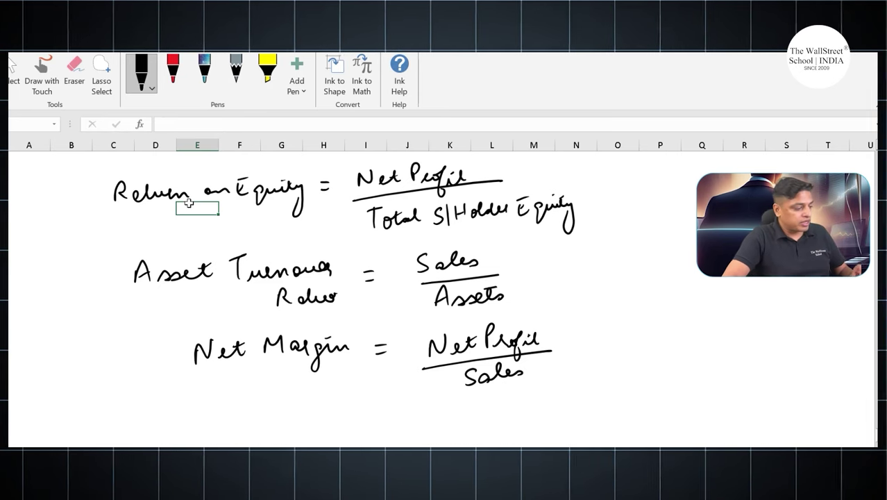
# - Handwrite "Equity Multiplier =" in black ink below the Net Margin formula
pyautogui.scroll(-2, 608, 331)
pyautogui.click(599, 336)
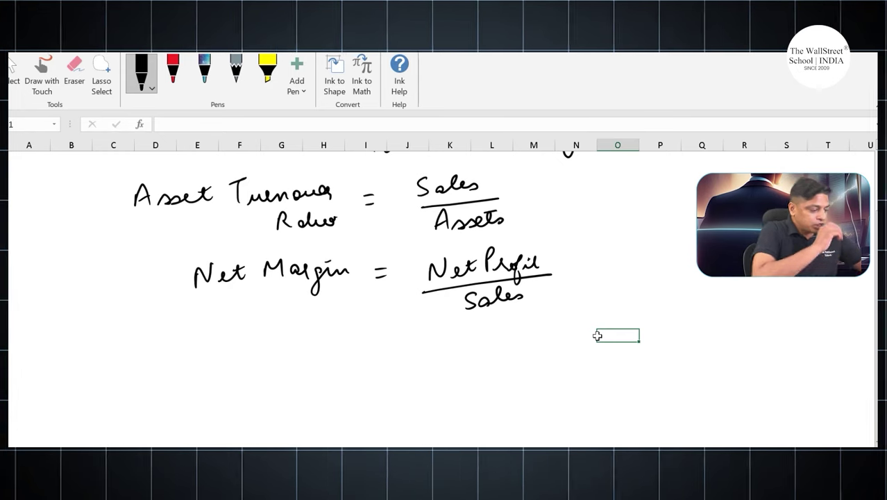
pyautogui.moveTo(222, 338)
pyautogui.mouseDown()
pyautogui.moveTo(238, 355)
pyautogui.moveTo(239, 327)
pyautogui.moveTo(259, 350)
pyautogui.moveTo(312, 349)
pyautogui.moveTo(301, 378)
pyautogui.mouseUp()
pyautogui.moveTo(331, 341)
pyautogui.mouseDown()
pyautogui.moveTo(331, 352)
pyautogui.moveTo(357, 355)
pyautogui.moveTo(434, 338)
pyautogui.mouseUp()
pyautogui.moveTo(395, 342); pyautogui.dragTo(436, 334)
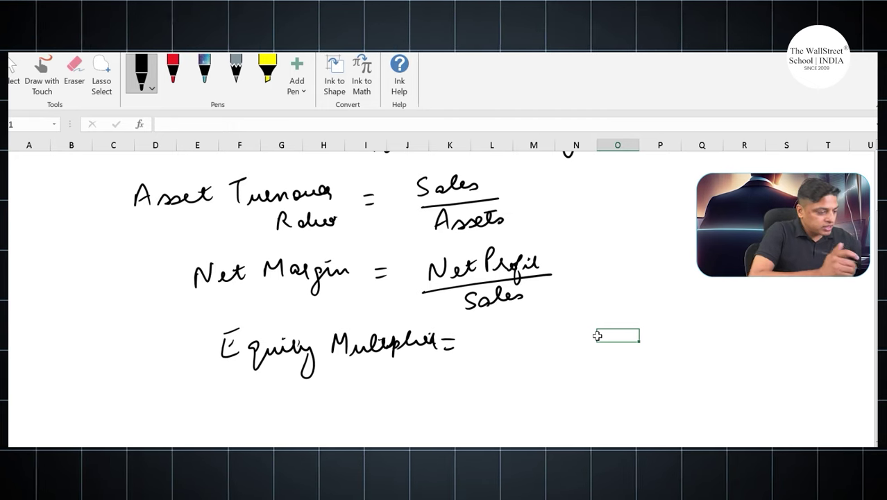
# - Handwrite the Equity Multiplier fraction as Assets over Equity after the equals sign
pyautogui.moveTo(490, 347)
pyautogui.mouseDown()
pyautogui.moveTo(492, 335)
pyautogui.moveTo(504, 344)
pyautogui.moveTo(570, 328)
pyautogui.moveTo(560, 320)
pyautogui.moveTo(579, 344)
pyautogui.mouseUp()
pyautogui.moveTo(507, 371)
pyautogui.mouseDown()
pyautogui.moveTo(525, 381)
pyautogui.moveTo(523, 359)
pyautogui.mouseUp()
pyautogui.moveTo(539, 372)
pyautogui.mouseDown()
pyautogui.moveTo(535, 381)
pyautogui.moveTo(545, 390)
pyautogui.mouseUp()
pyautogui.moveTo(544, 369)
pyautogui.mouseDown()
pyautogui.moveTo(556, 376)
pyautogui.moveTo(572, 361)
pyautogui.moveTo(540, 389)
pyautogui.mouseUp()
pyautogui.moveTo(565, 364); pyautogui.dragTo(584, 400)
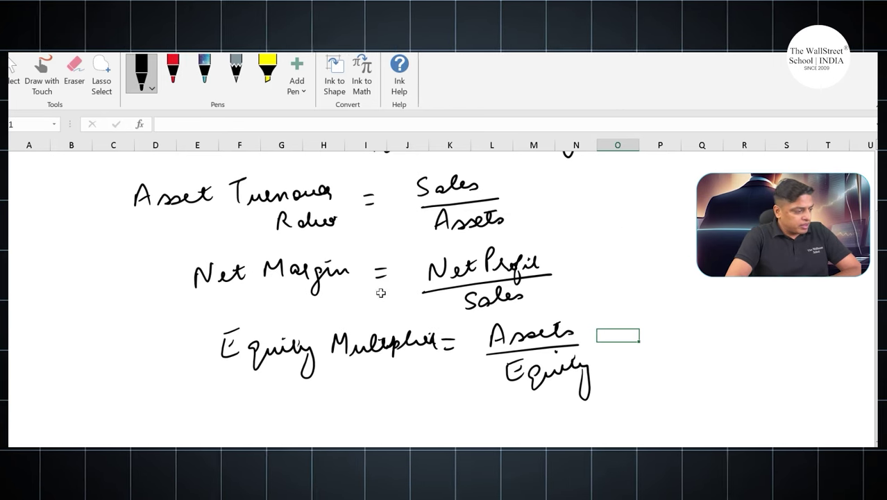
# - Review the handwritten ratio formulas and examine the 2020 to 2024 financial statement data on the two company data sheets
pyautogui.scroll(2, 310, 301)
pyautogui.moveTo(113, 173); pyautogui.dragTo(647, 431)
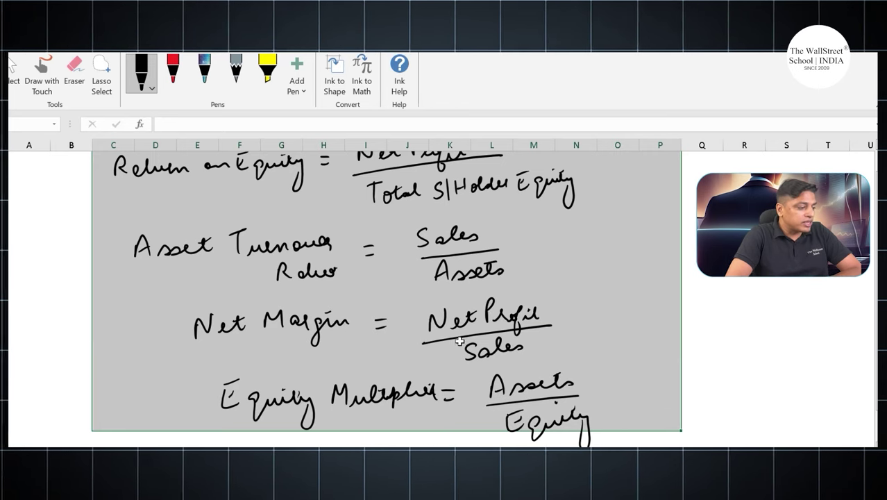
pyautogui.scroll(1, 545, 315)
pyautogui.click(588, 285)
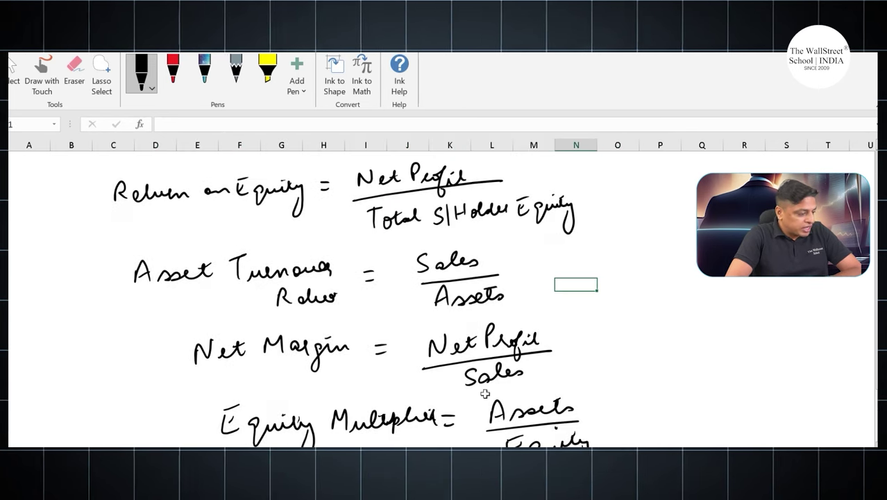
pyautogui.hotkey('ctrl', 'pageup')
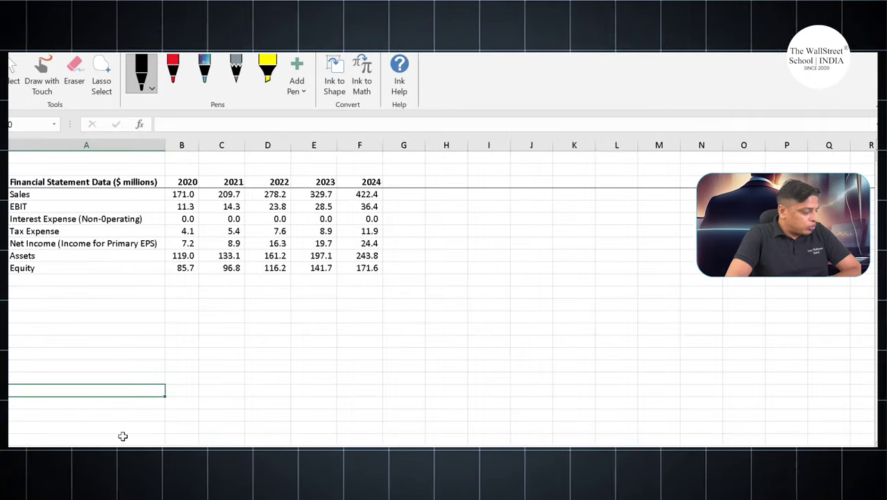
pyautogui.hotkey('ctrl', 'pageup')
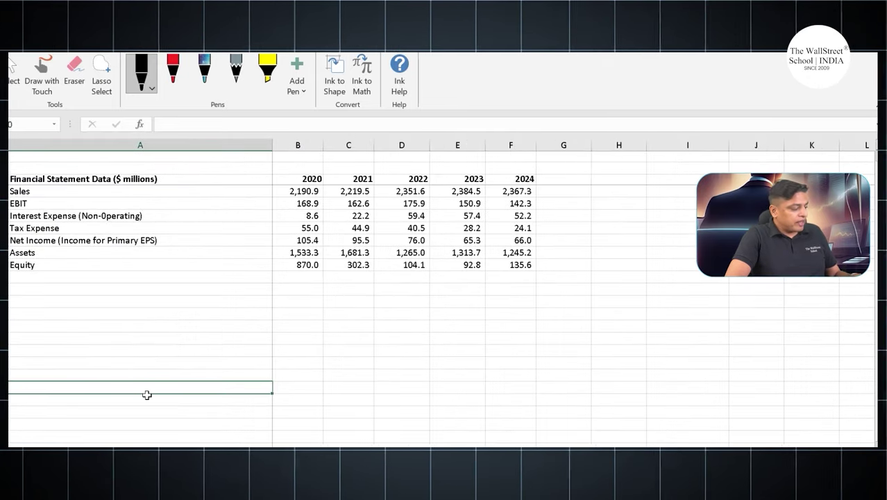
pyautogui.click(319, 325)
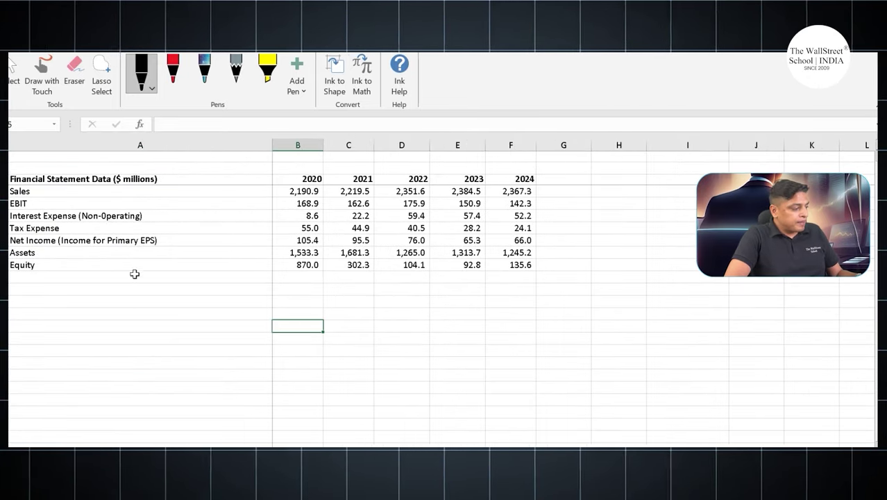
pyautogui.click(224, 190)
pyautogui.moveTo(311, 182); pyautogui.dragTo(524, 264)
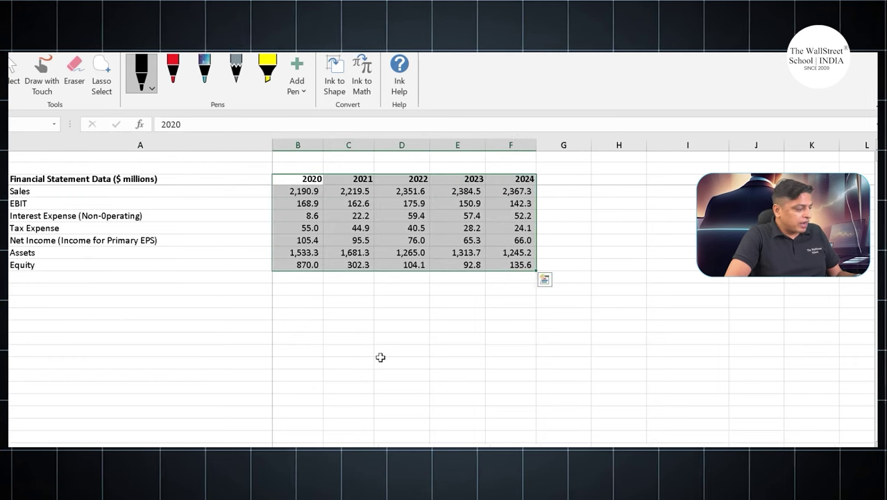
pyautogui.click(349, 362)
pyautogui.hotkey('ctrl', 'pagedown')
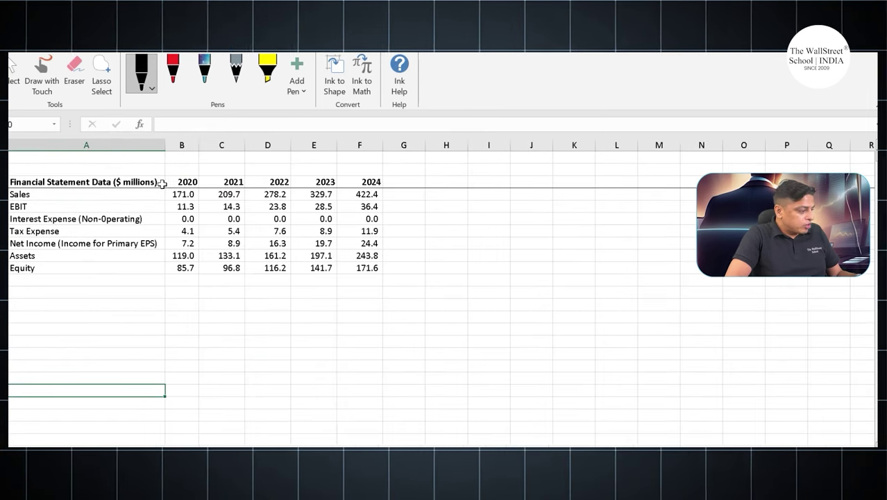
pyautogui.moveTo(158, 181); pyautogui.dragTo(362, 268)
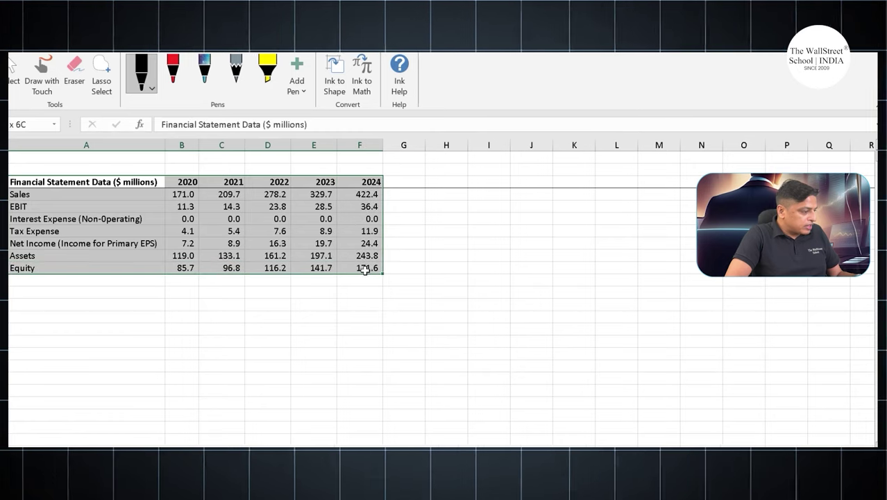
pyautogui.click(313, 316)
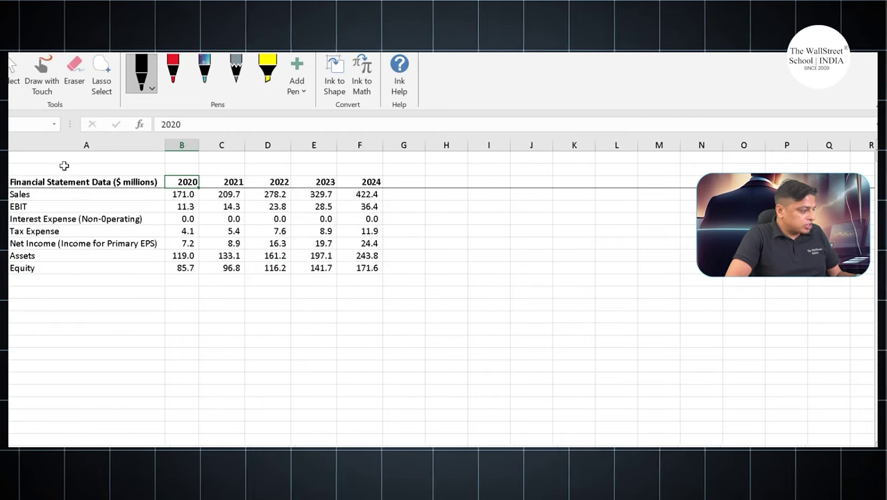
pyautogui.click(77, 184)
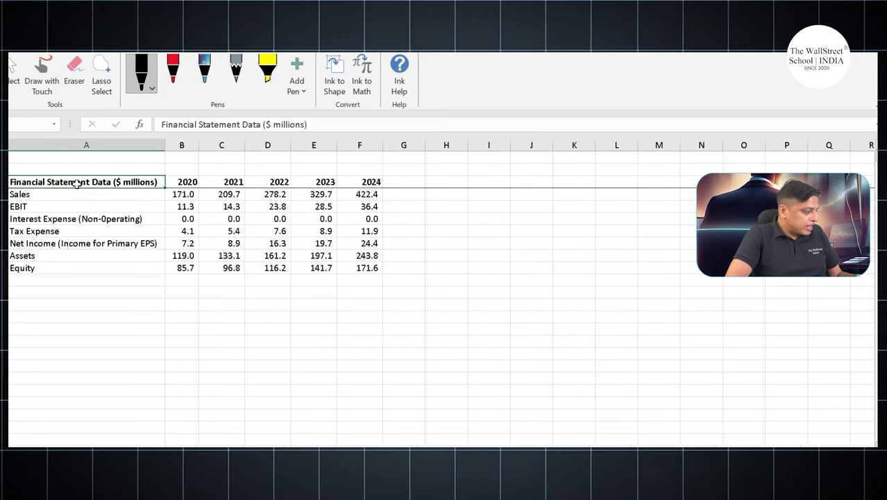
pyautogui.hotkey('ctrl', 'pagedown')
pyautogui.click(155, 290)
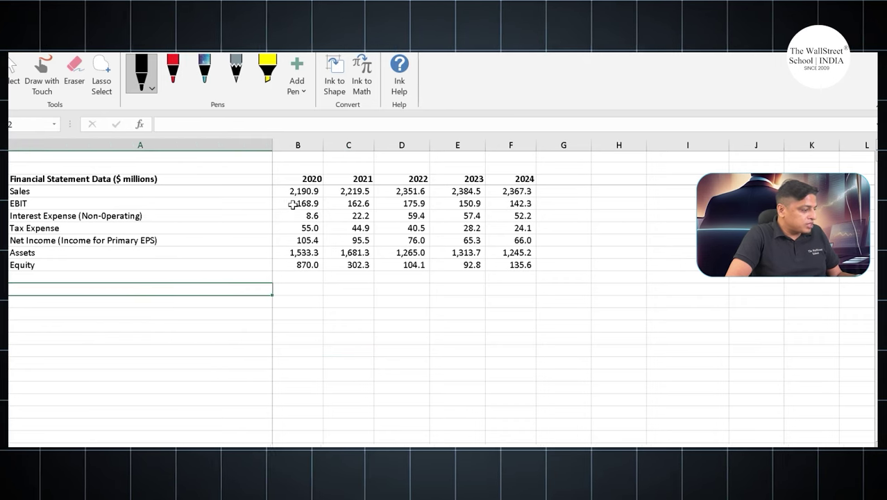
pyautogui.click(199, 317)
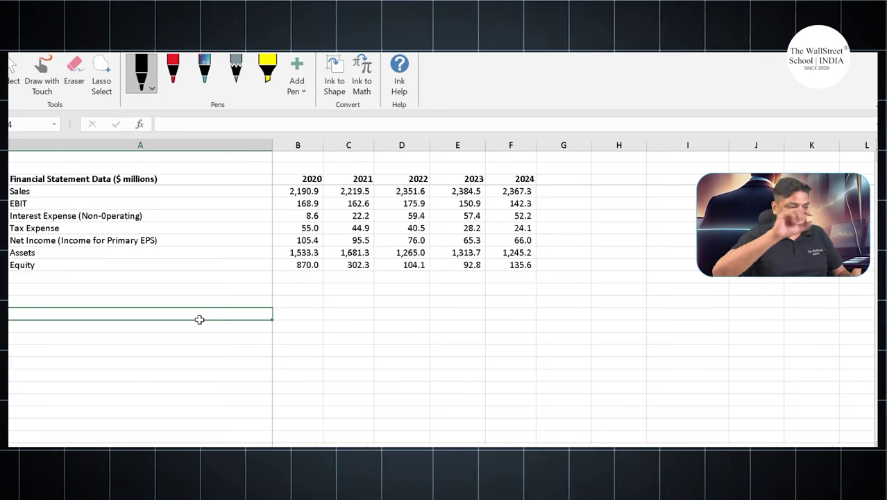
pyautogui.click(189, 290)
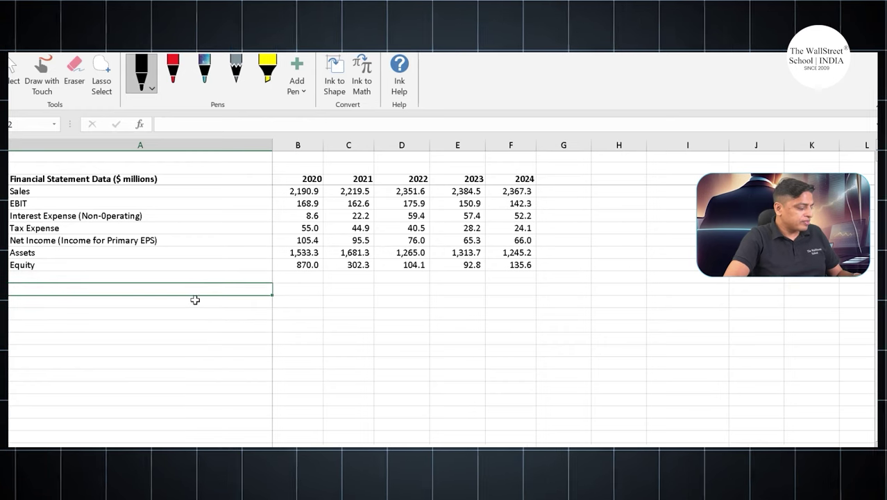
pyautogui.click(187, 348)
pyautogui.click(169, 312)
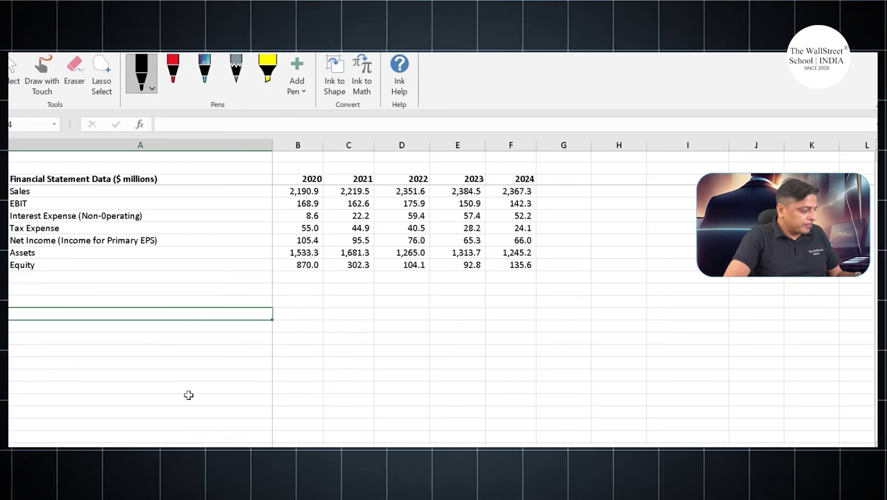
pyautogui.click(183, 351)
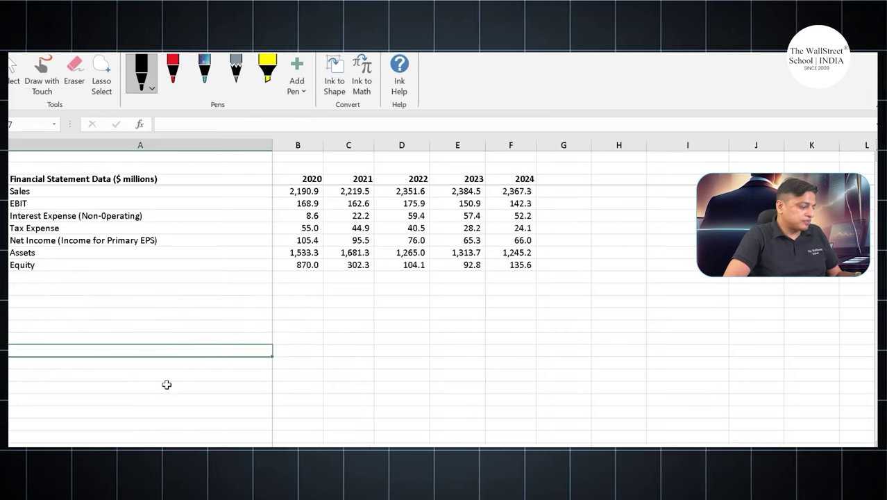
pyautogui.click(103, 315)
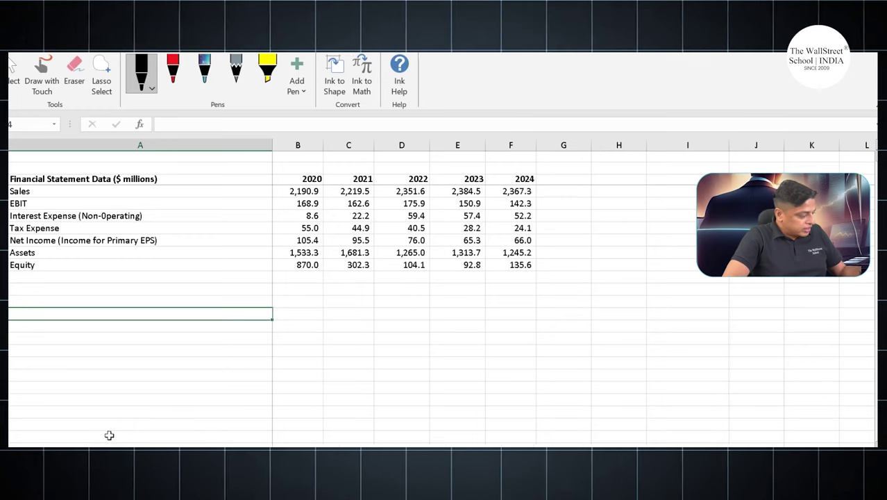
# - On the BWLD data sheet, enter the label "Return on Equity" in cell A13 below the financial statement data
pyautogui.hotkey('ctrl', 'pagedown')
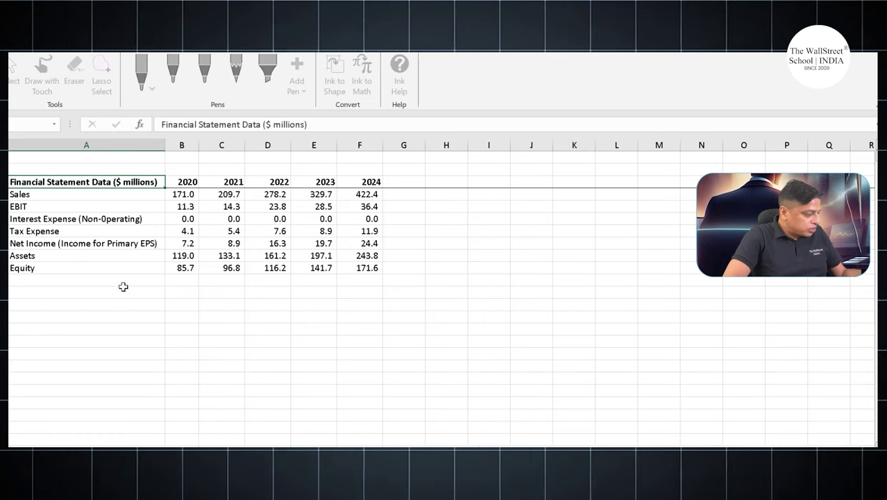
pyautogui.click(56, 304)
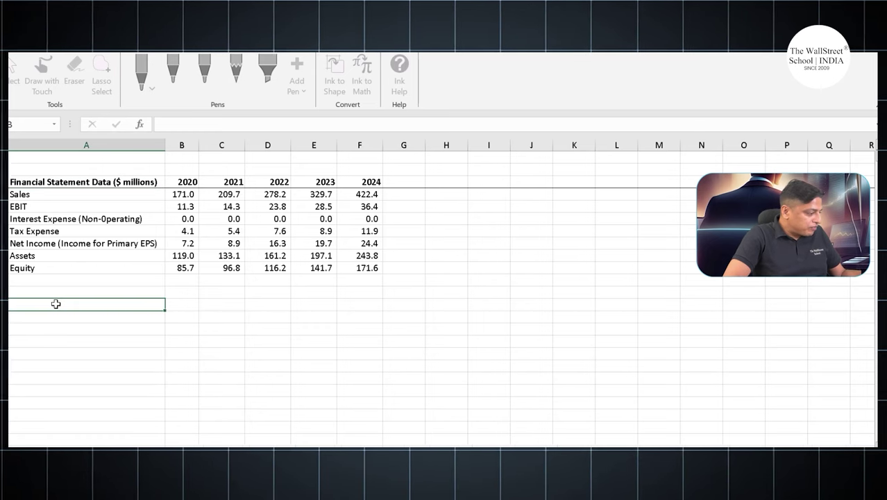
pyautogui.write('RE')
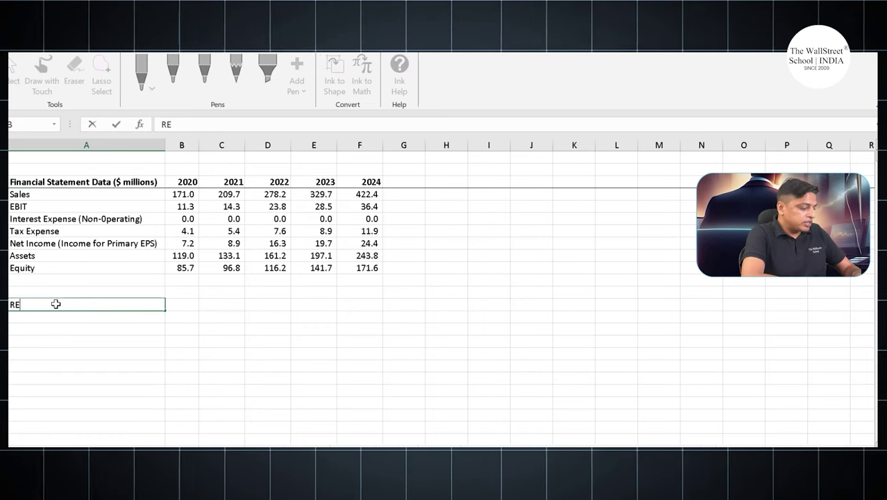
pyautogui.write('tu')
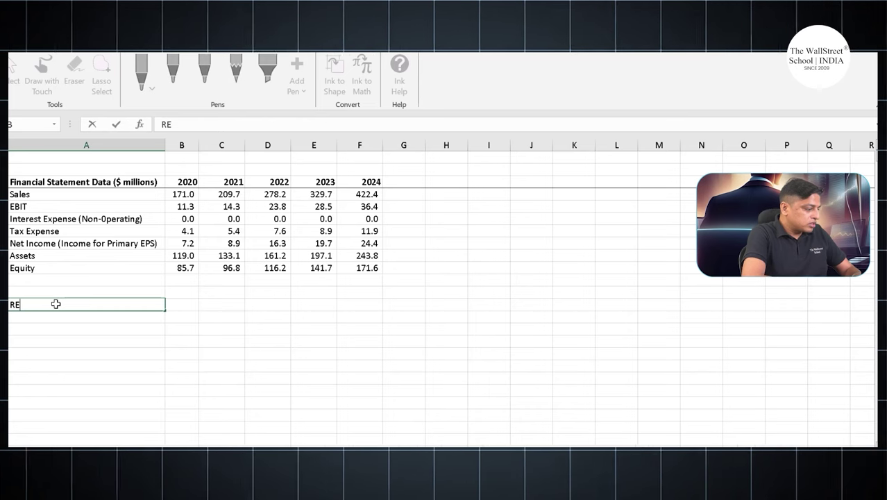
pyautogui.write('urn on')
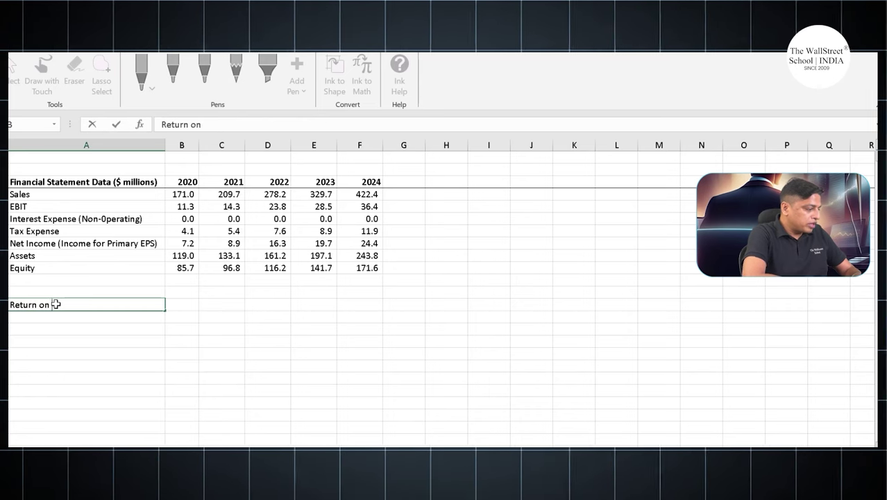
pyautogui.write(' Equity')
pyautogui.press('Return')
pyautogui.press('Up')
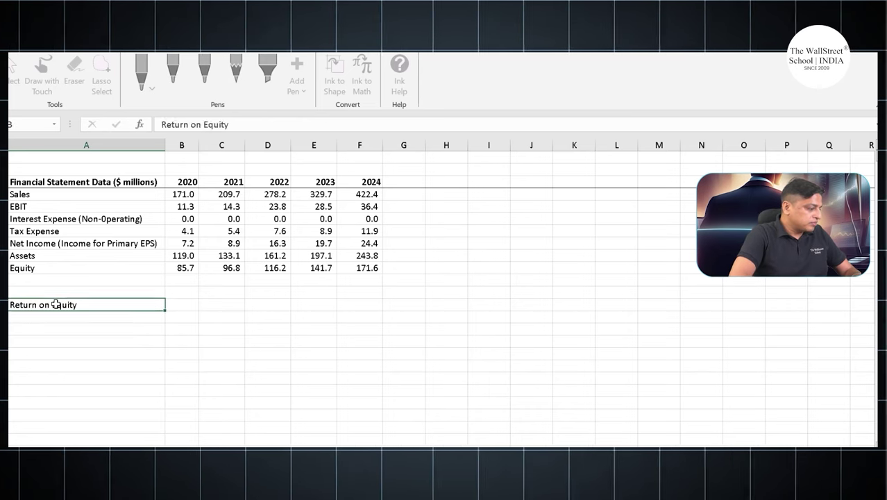
# - Calculate the 2020 return on equity in B13 as net income divided by equity, using =B8/B10
pyautogui.press('Right')
pyautogui.press('Right')
pyautogui.press('Left')
pyautogui.press('Left')
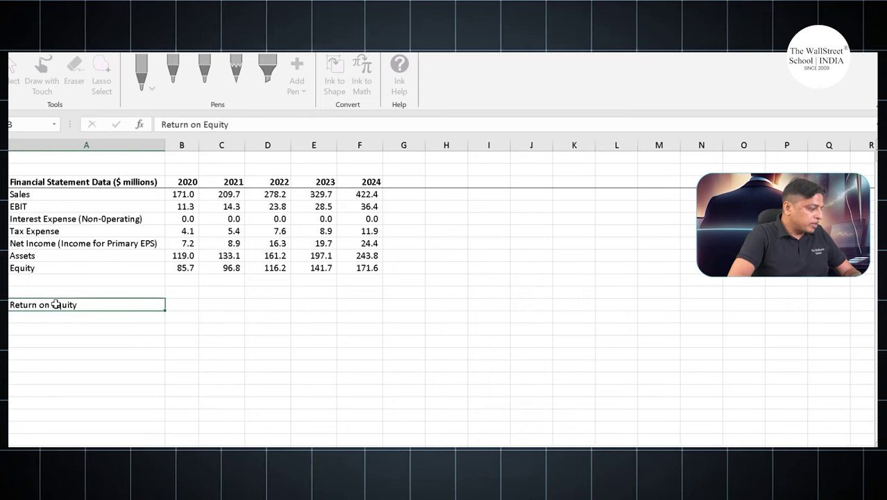
pyautogui.click(188, 307)
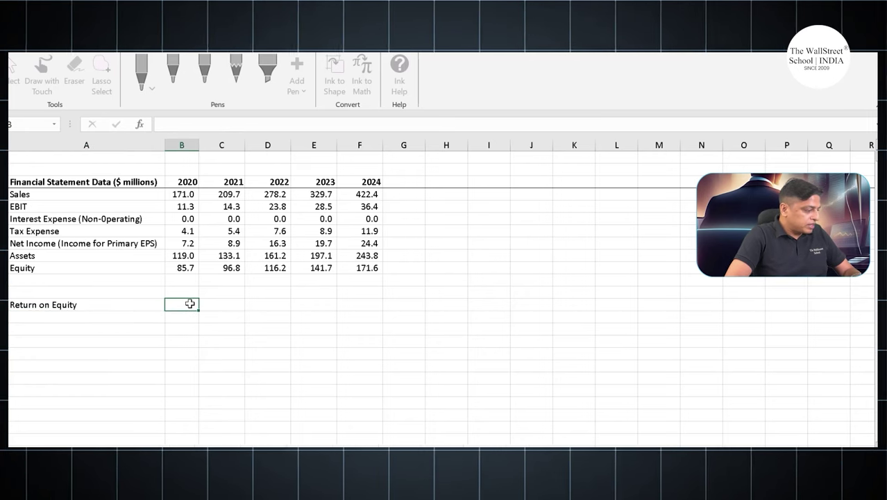
pyautogui.write('=')
pyautogui.press('Up')
pyautogui.press('Up')
pyautogui.press('Up')
pyautogui.press('Up')
pyautogui.press('Up')
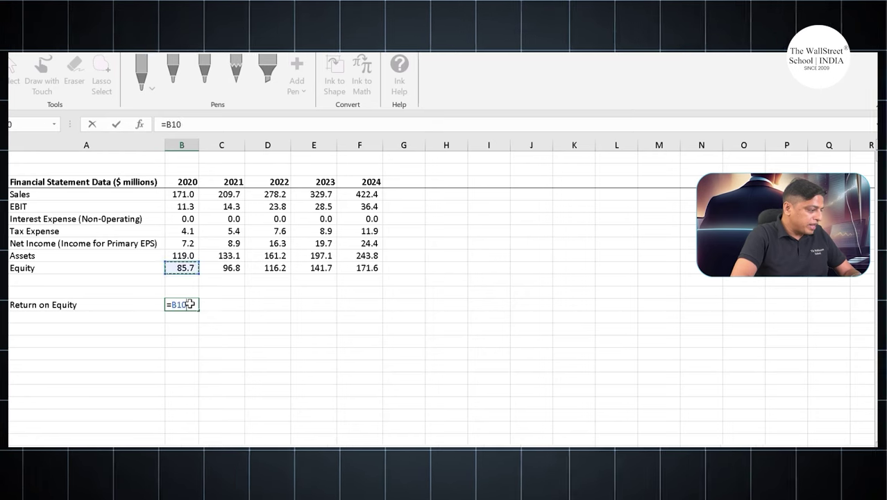
pyautogui.write('/')
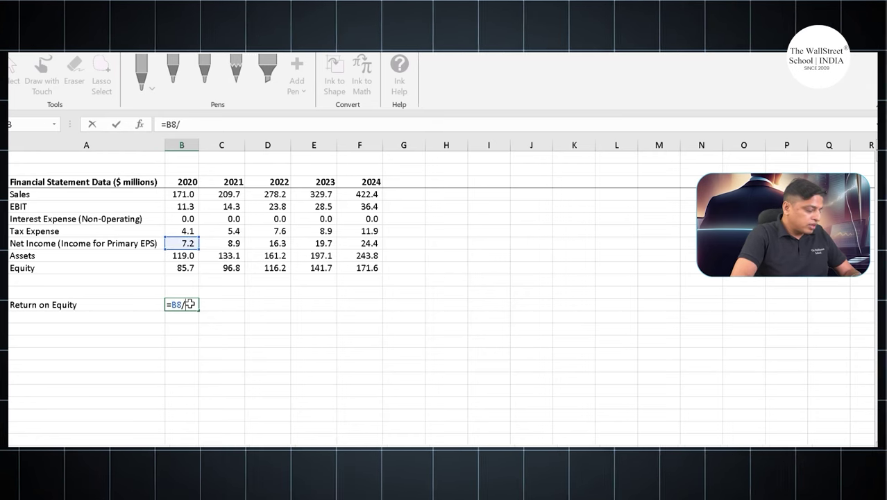
pyautogui.press('Up')
pyautogui.press('Up')
pyautogui.press('Return')
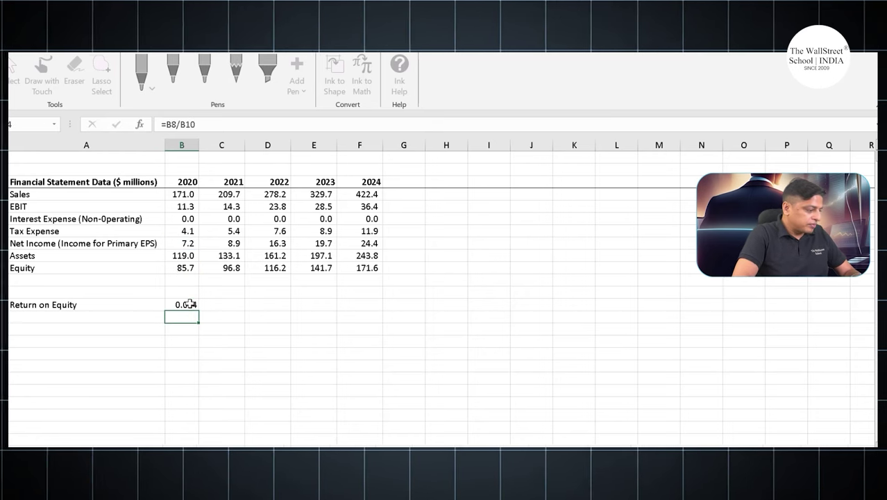
# - Copy the 2020 return on equity formula across 2021 to 2024 and format the whole row as percentages
pyautogui.press('Up')
pyautogui.press('Left')
pyautogui.press('Right')
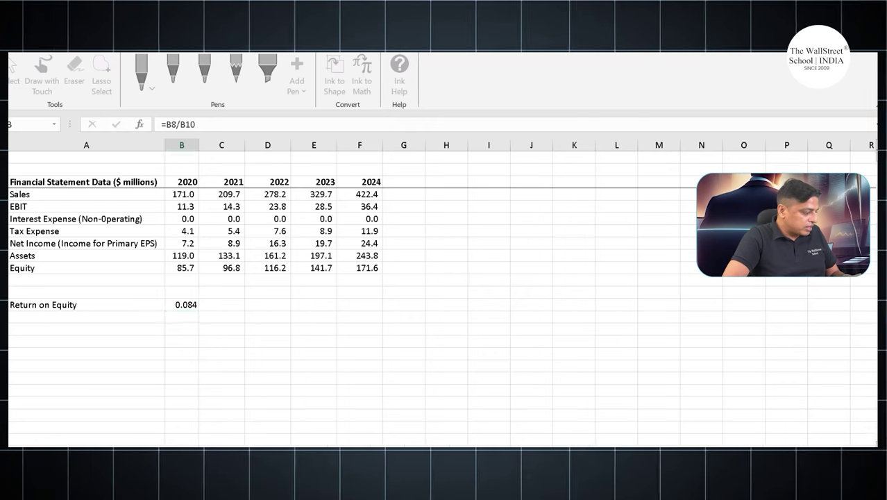
pyautogui.hotkey('ctrl', 'pagedown')
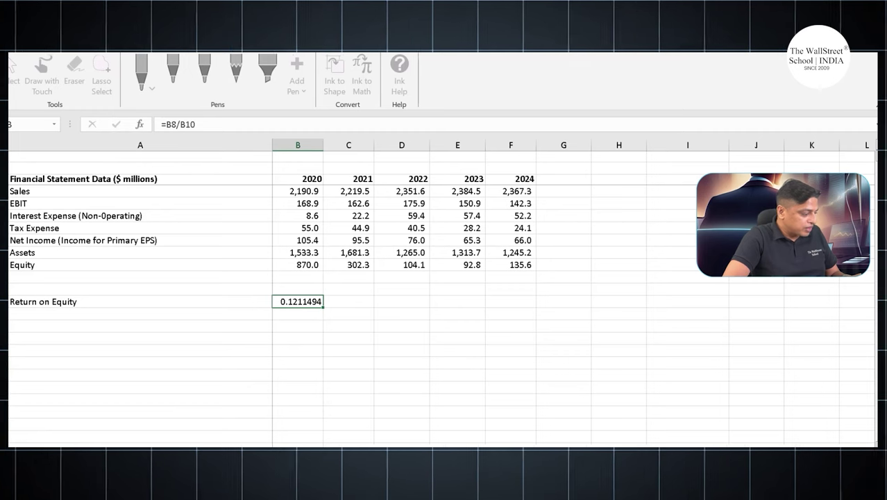
pyautogui.hotkey('ctrl', 'pagedown')
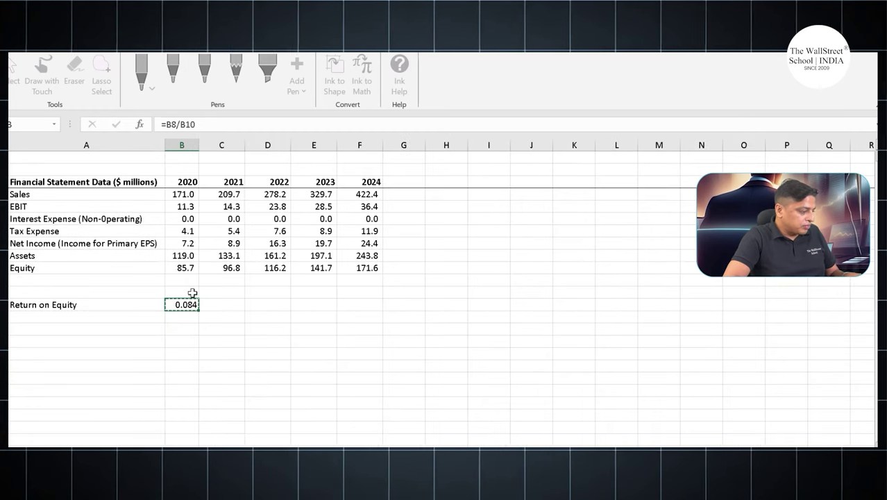
pyautogui.hotkey('shift', 'Right')
pyautogui.hotkey('shift', 'Right')
pyautogui.hotkey('shift', 'Right')
pyautogui.hotkey('shift', 'Right')
pyautogui.write('0.091942\t0.140275\t0.139026\t0.142191')
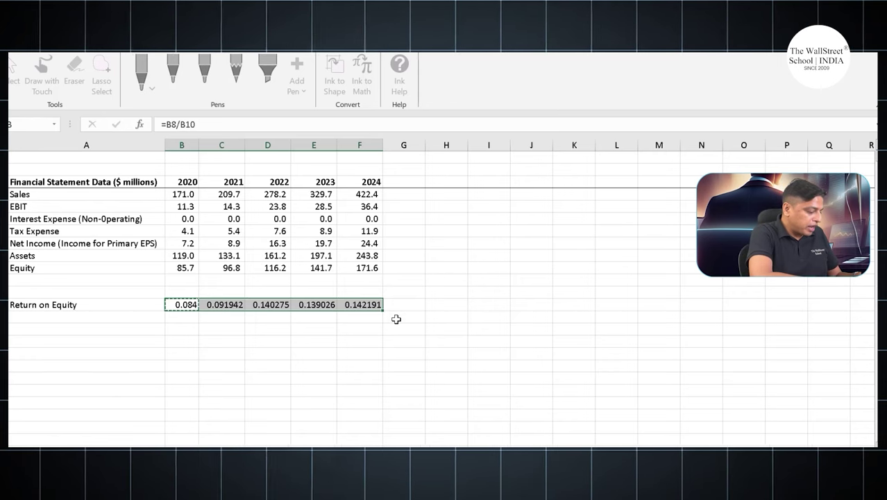
pyautogui.hotkey('ctrl', 'shift', '5')
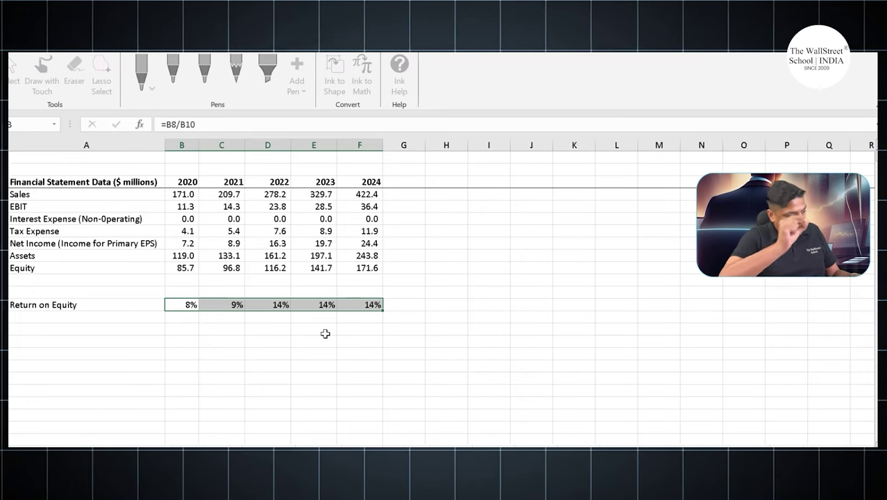
# - Add the Return on Equity (CBRL) label in A14 by linking it to the CBRL sheet with =CBRL!A14
pyautogui.click(70, 304)
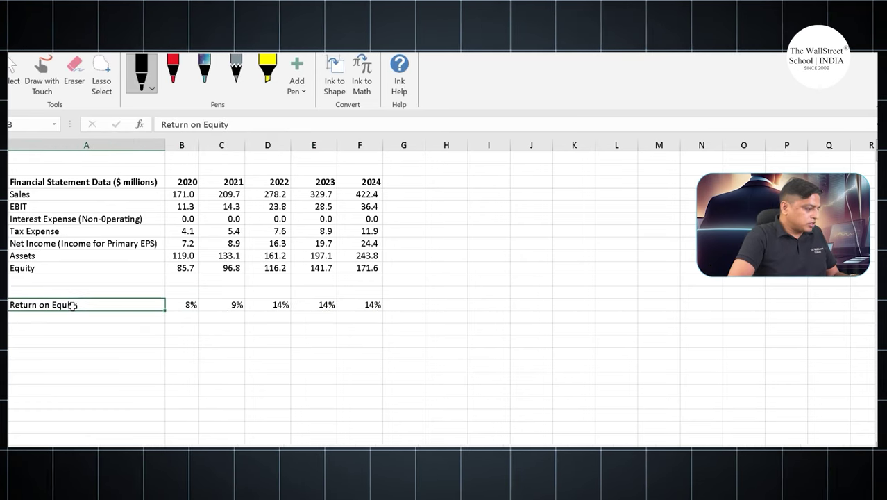
pyautogui.press('Right')
pyautogui.press('Left')
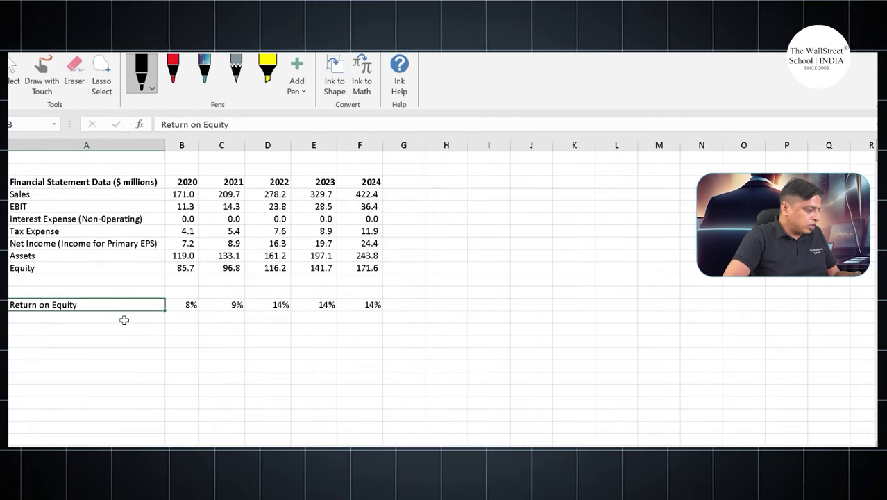
pyautogui.click(92, 319)
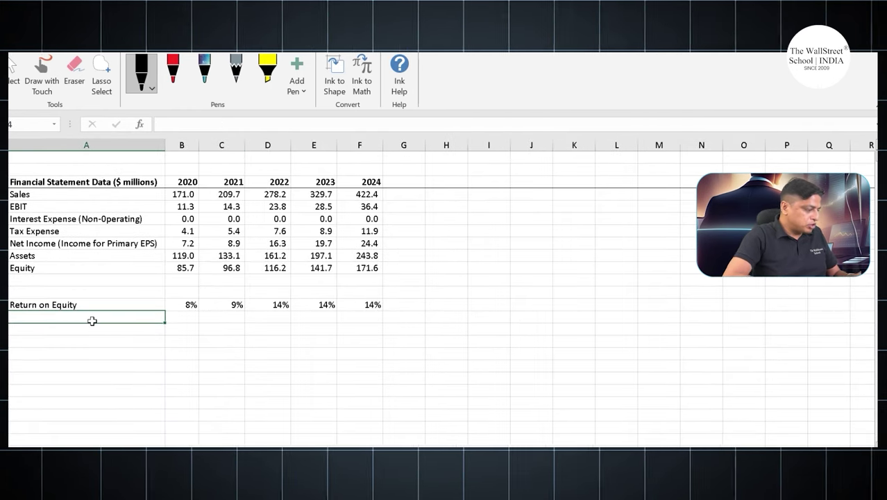
pyautogui.write('=')
pyautogui.click(86, 439)
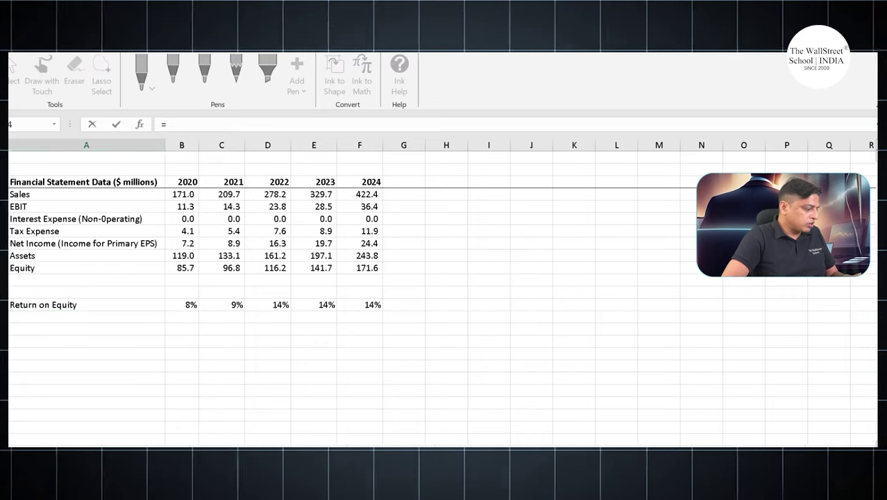
pyautogui.click(109, 314)
pyautogui.press('Return')
# - Change the label in A13 to "Return on Equity (BWLD)"
pyautogui.press('Up')
pyautogui.press('Up')
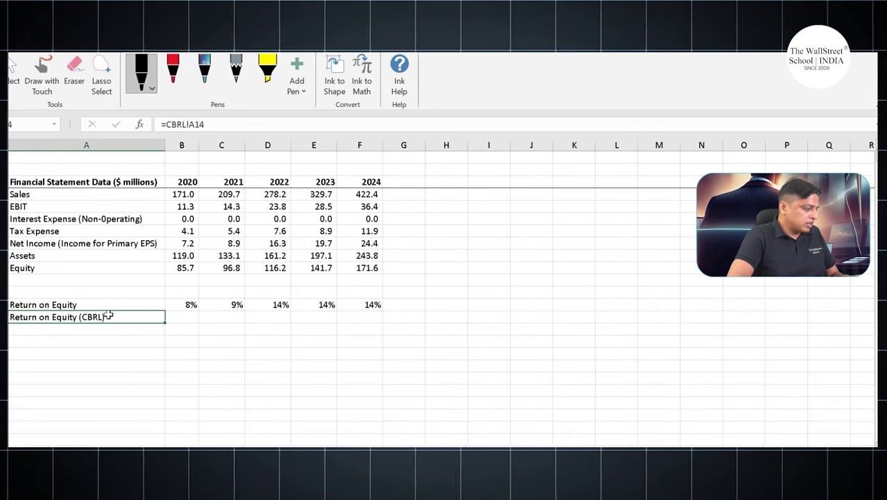
pyautogui.press('F2')
pyautogui.write('(BWLD')
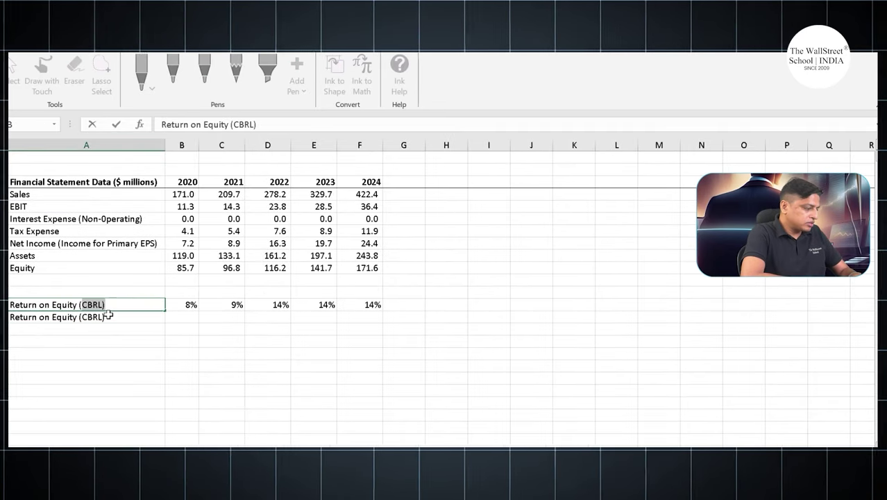
pyautogui.write(')')
pyautogui.press('Return')
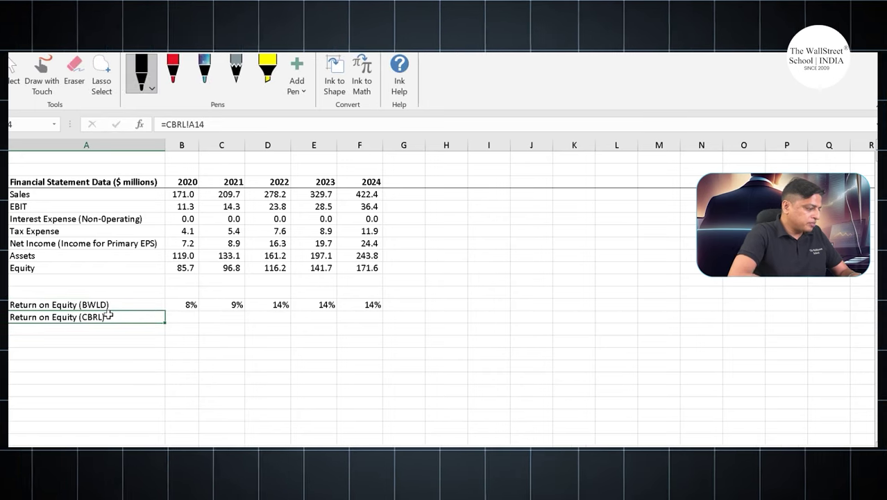
# - Bring CBRL's 2020 return on equity into B14 by linking to the other sheet with =CBRL!B13
pyautogui.press('Up')
pyautogui.press('Right')
pyautogui.press('Down')
pyautogui.write('=')
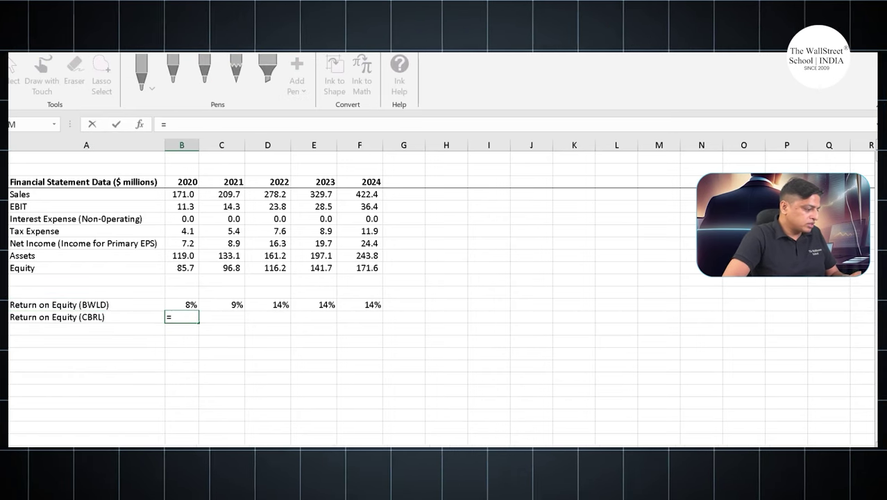
pyautogui.hotkey('ctrl', 'pagedown')
pyautogui.click(306, 300)
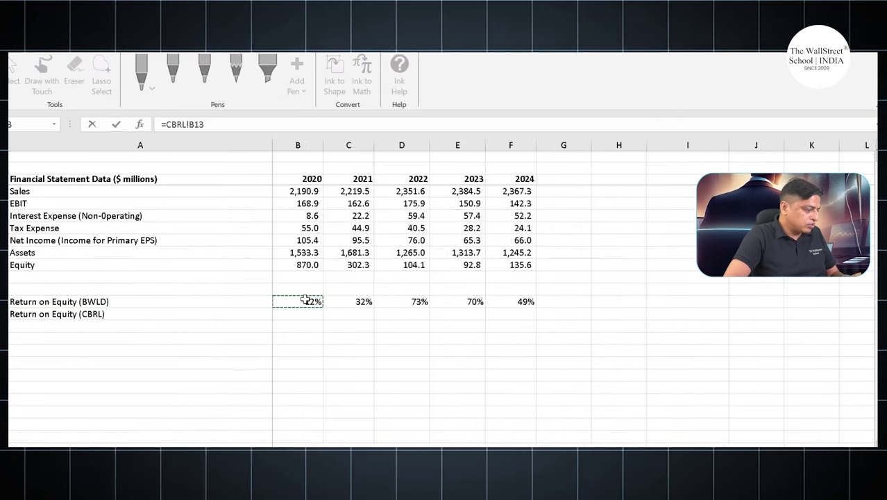
pyautogui.hotkey('ctrl', 'Return')
# - Copy the CBRL return on equity link from B14 across the 2021 to 2024 columns
pyautogui.hotkey('ctrl', 'c')
pyautogui.hotkey('shift', 'Right')
pyautogui.hotkey('shift', 'Right')
pyautogui.hotkey('shift', 'Right')
pyautogui.hotkey('shift', 'Right')
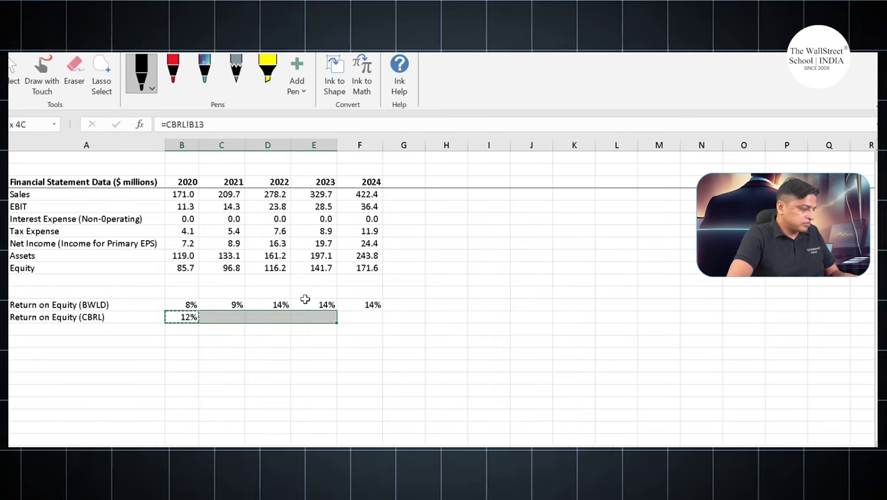
pyautogui.hotkey('ctrl', 'v')
# - Compare the BWLD and CBRL return on equity rows year by year from 2020 to 2024
pyautogui.press('Right')
pyautogui.press('Right')
pyautogui.press('Right')
pyautogui.press('Right')
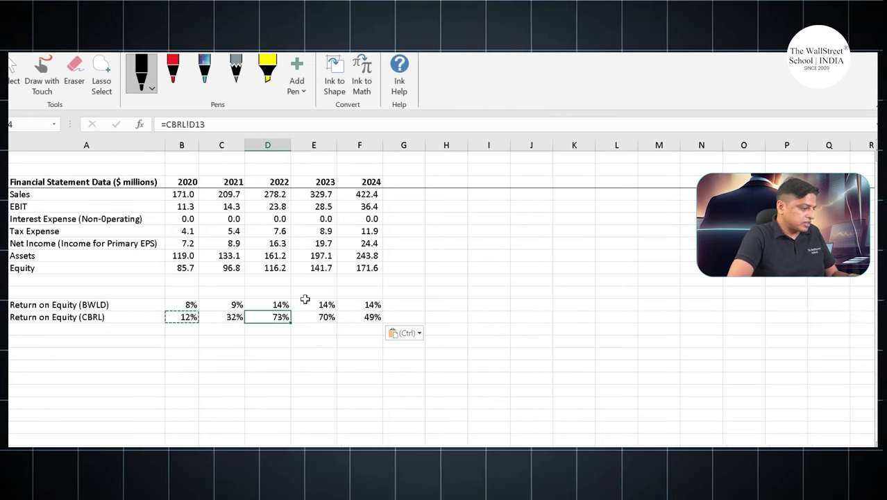
pyautogui.press('Left')
pyautogui.press('Left')
pyautogui.press('Left')
pyautogui.press('Left')
pyautogui.press('Left')
pyautogui.press('Down')
pyautogui.press('Down')
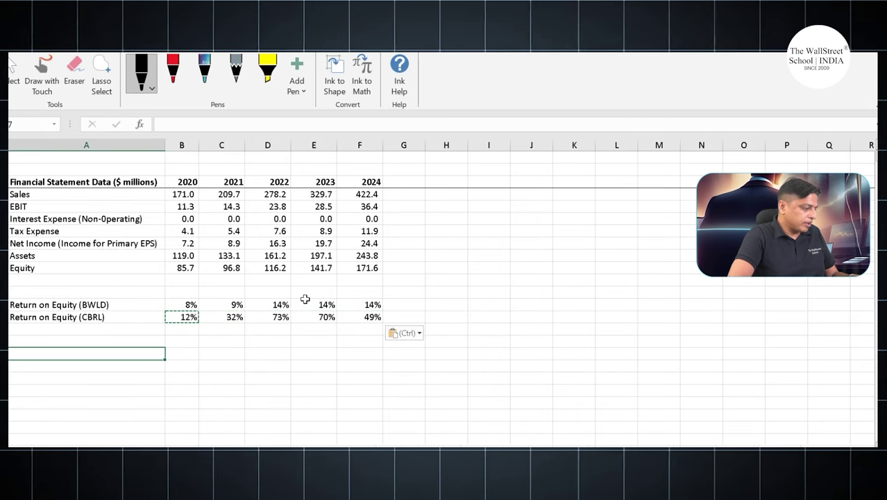
pyautogui.press('Up')
pyautogui.press('Up')
pyautogui.press('Up')
pyautogui.click(156, 388)
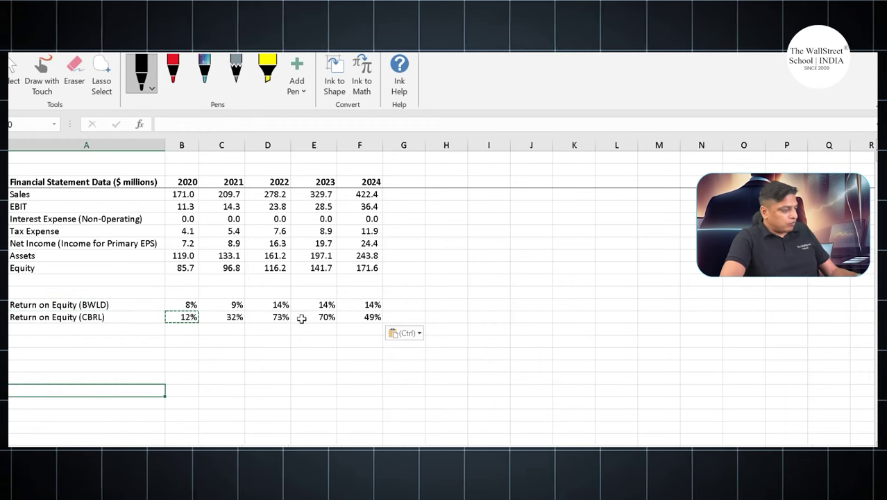
pyautogui.click(240, 364)
pyautogui.moveTo(185, 183); pyautogui.dragTo(364, 256)
pyautogui.click(267, 340)
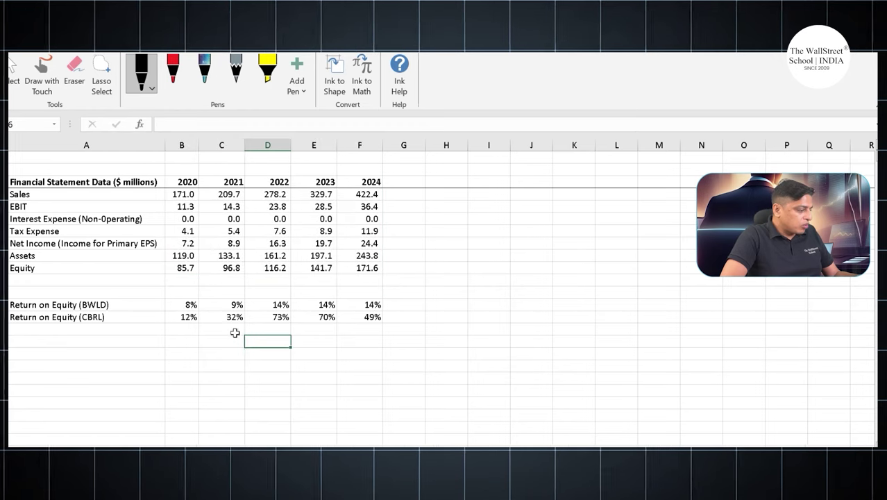
pyautogui.moveTo(139, 306); pyautogui.dragTo(375, 318)
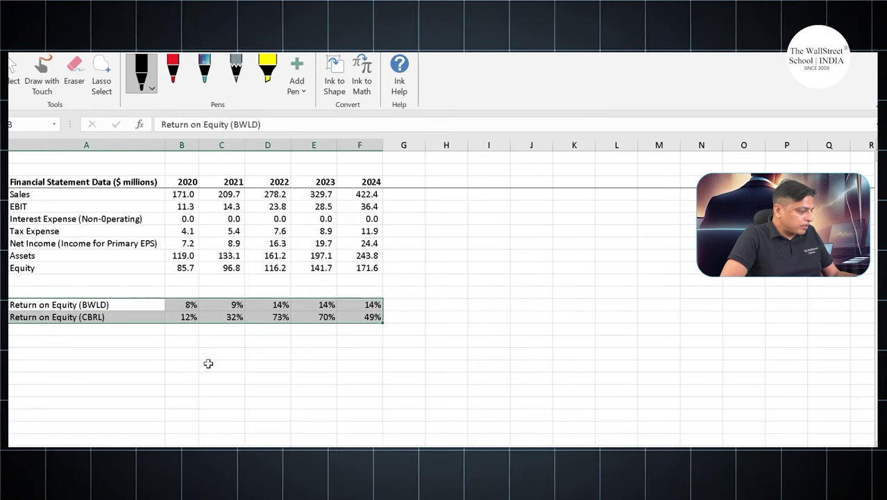
pyautogui.click(208, 363)
pyautogui.click(100, 355)
pyautogui.moveTo(108, 318); pyautogui.dragTo(374, 318)
pyautogui.click(118, 401)
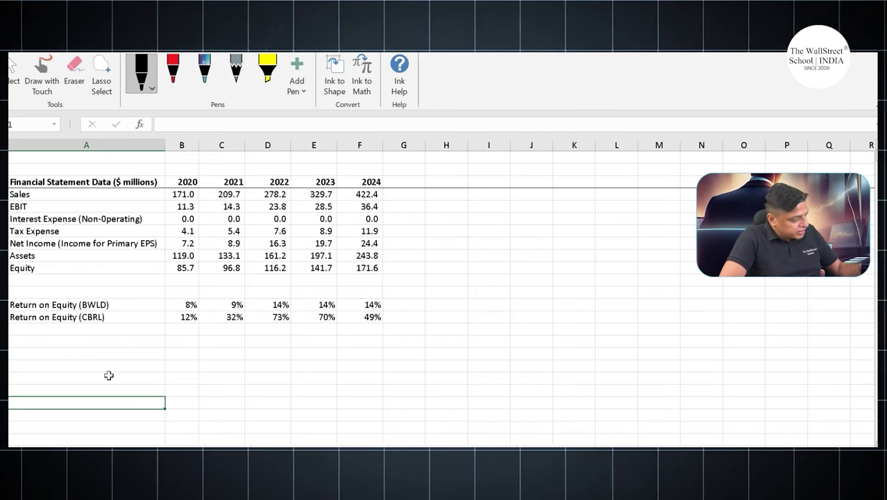
pyautogui.click(151, 337)
pyautogui.click(188, 317)
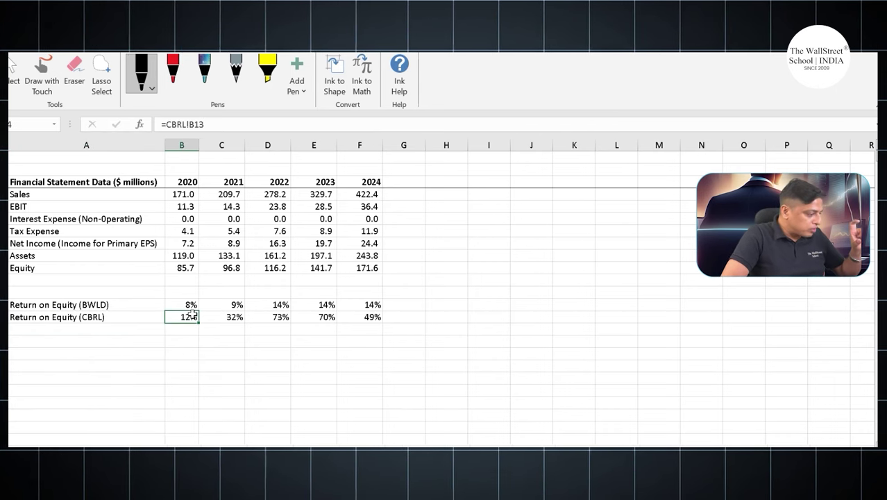
pyautogui.click(267, 317)
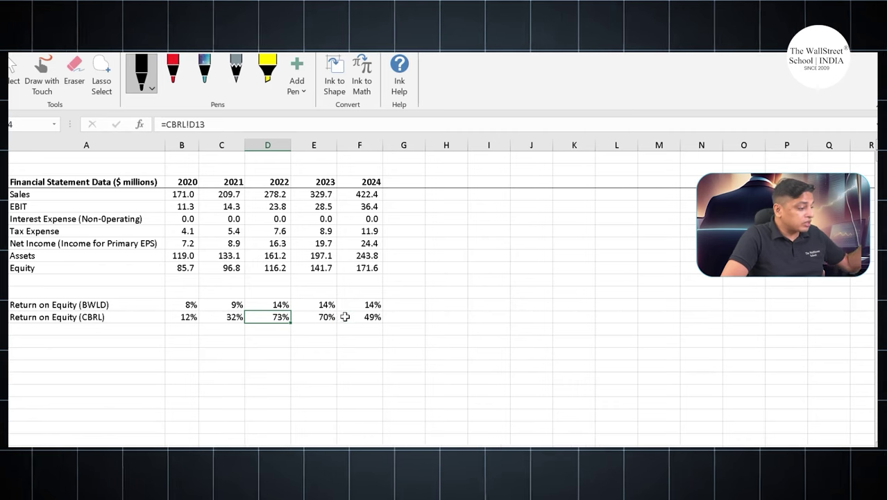
pyautogui.click(361, 317)
pyautogui.click(298, 343)
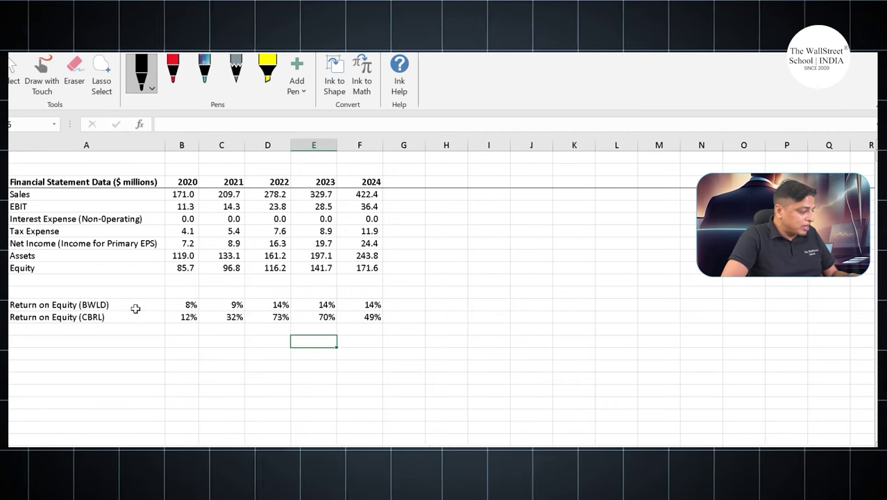
# - Review the BWLD return on equity trend from 2020 to 2024 against the CBRL row beneath it
pyautogui.click(136, 306)
pyautogui.click(177, 305)
pyautogui.click(214, 305)
pyautogui.click(257, 305)
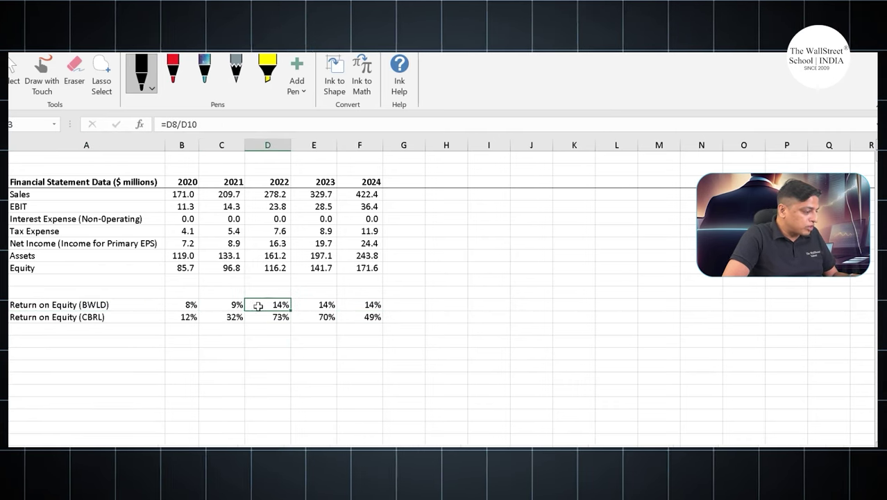
pyautogui.click(313, 305)
pyautogui.moveTo(202, 305); pyautogui.dragTo(358, 306)
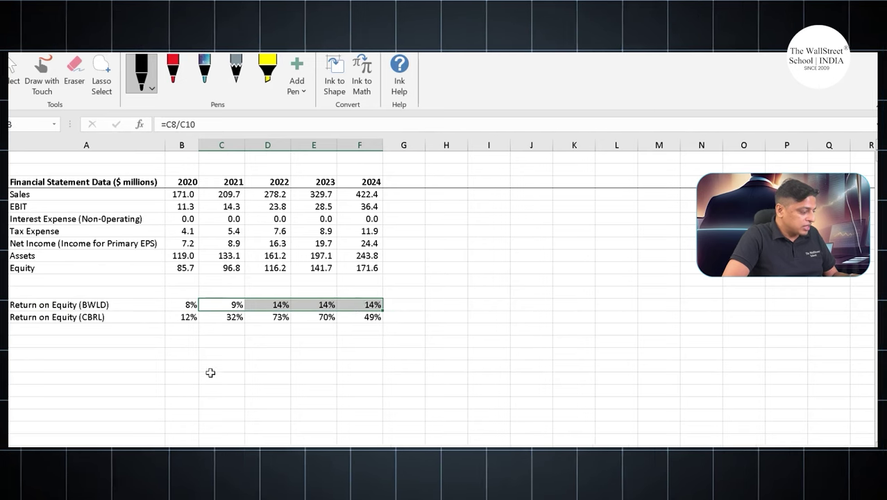
pyautogui.click(211, 373)
pyautogui.click(119, 360)
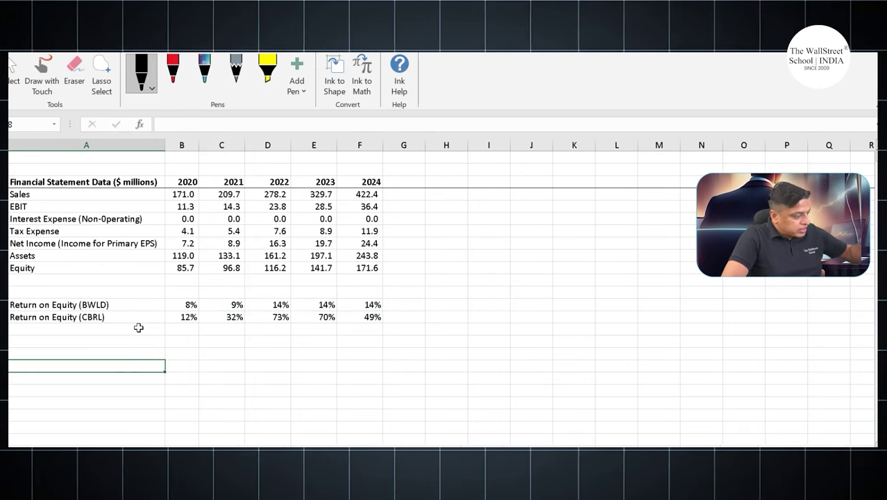
pyautogui.click(143, 343)
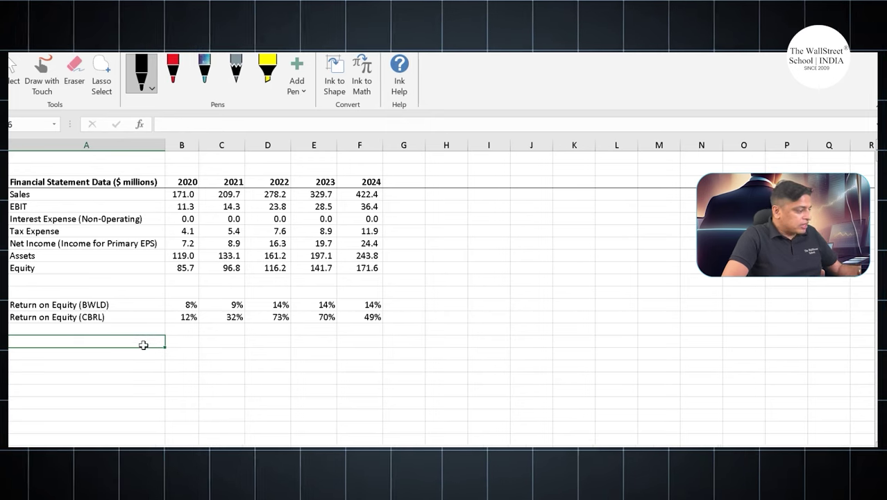
pyautogui.moveTo(110, 305); pyautogui.dragTo(112, 313)
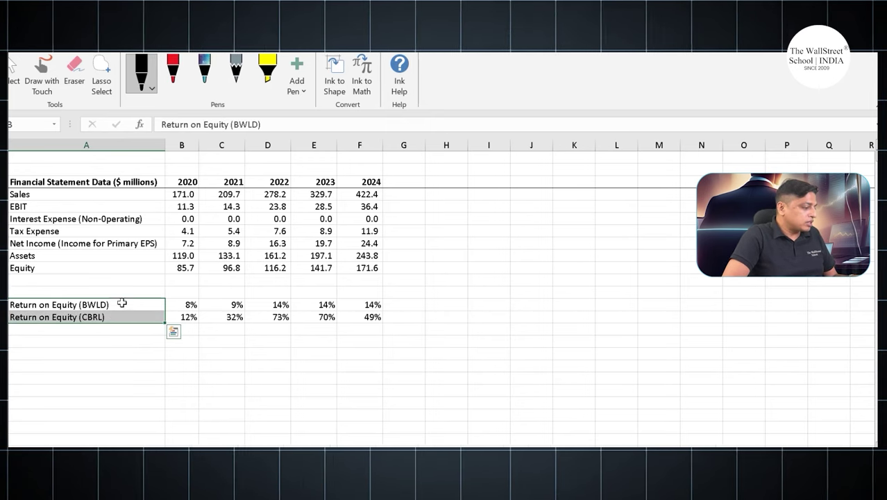
pyautogui.click(126, 376)
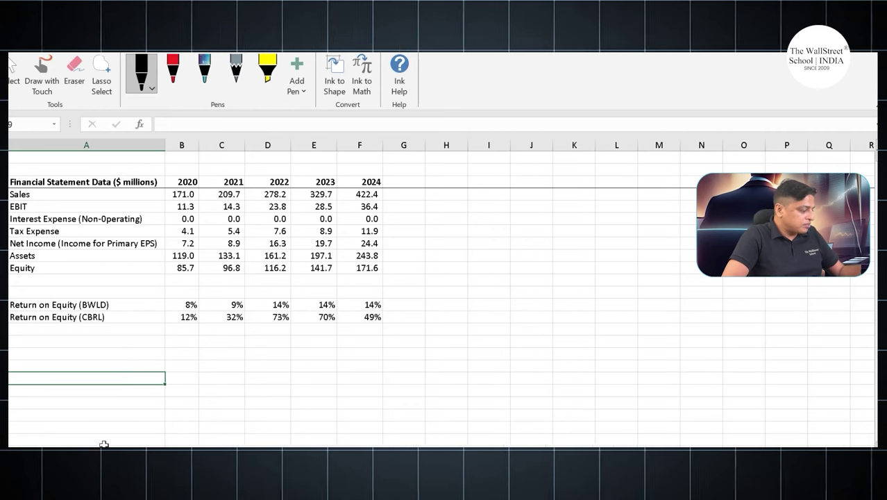
# - Add the row label "Net Margins" in A17, below the return on equity rows
pyautogui.click(54, 357)
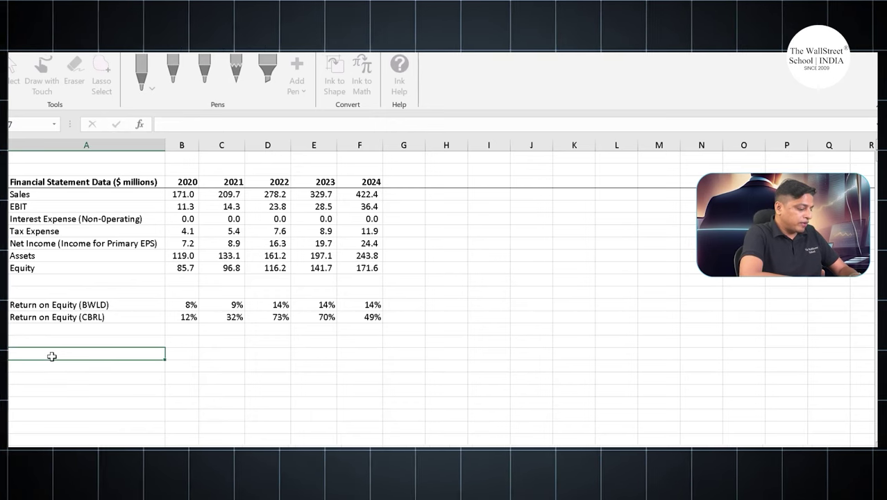
pyautogui.write('Net Margins')
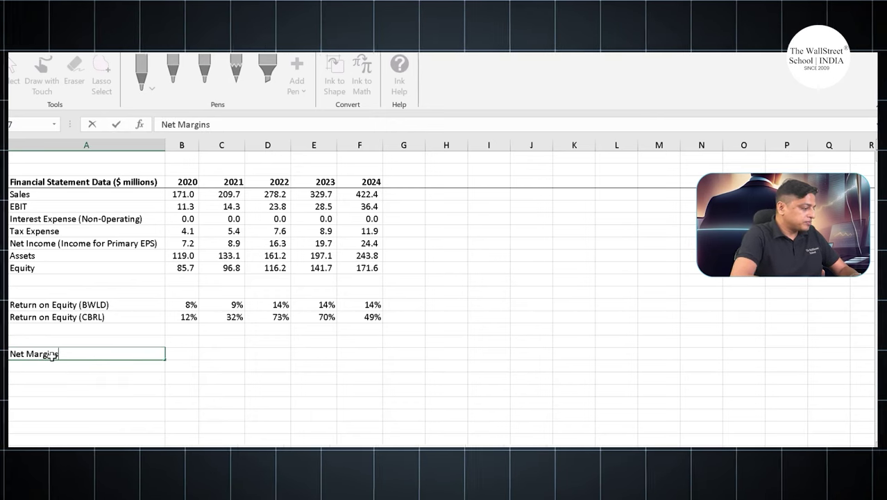
pyautogui.press('Right')
pyautogui.press('Right')
pyautogui.click(52, 355)
pyautogui.press('Right')
pyautogui.press('Right')
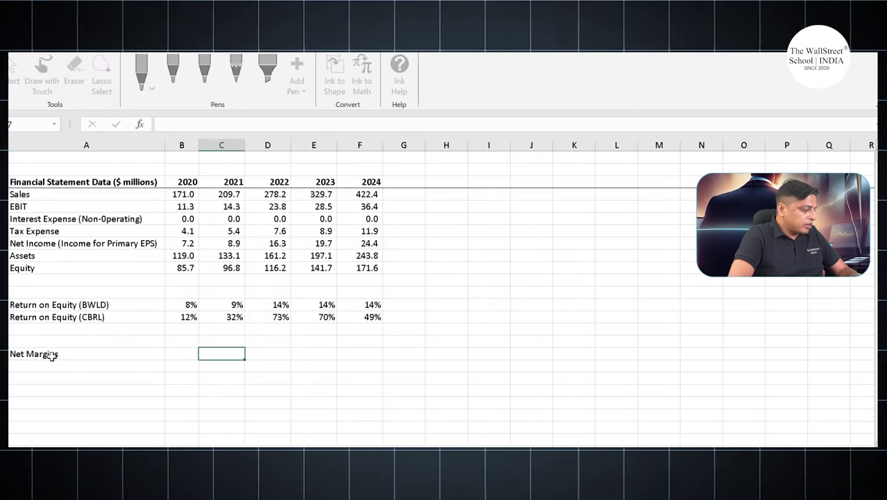
# - Calculate the 2020 net margin in B17 as net income divided by sales with =B8/B4
pyautogui.press('Left')
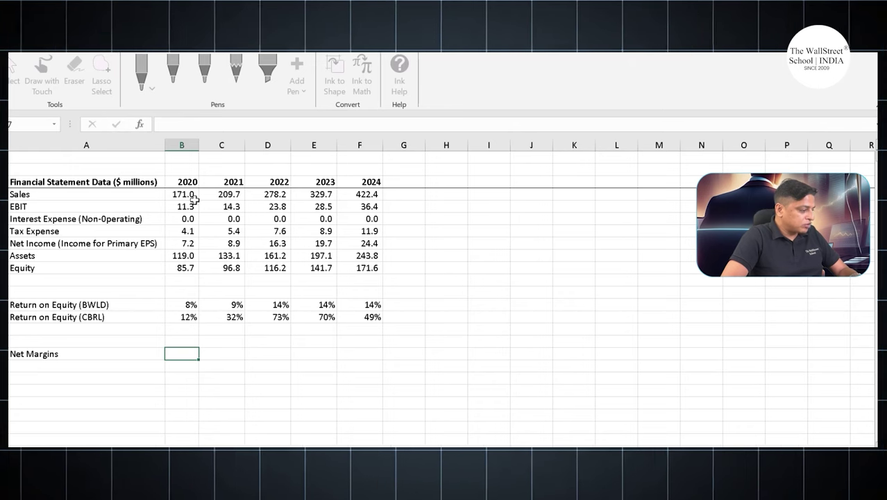
pyautogui.write('=')
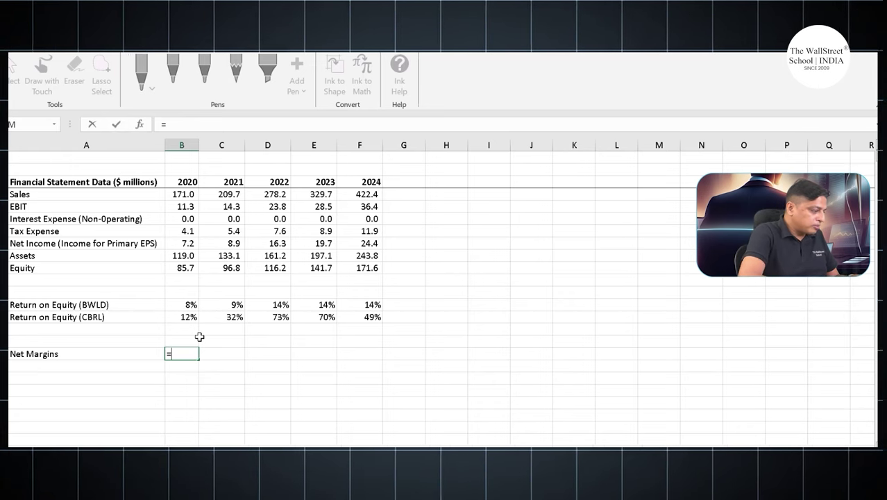
pyautogui.press('Up')
pyautogui.press('Up')
pyautogui.press('Up')
pyautogui.press('Up')
pyautogui.press('Up')
pyautogui.press('Up')
pyautogui.press('Up')
pyautogui.press('Up')
pyautogui.press('Up')
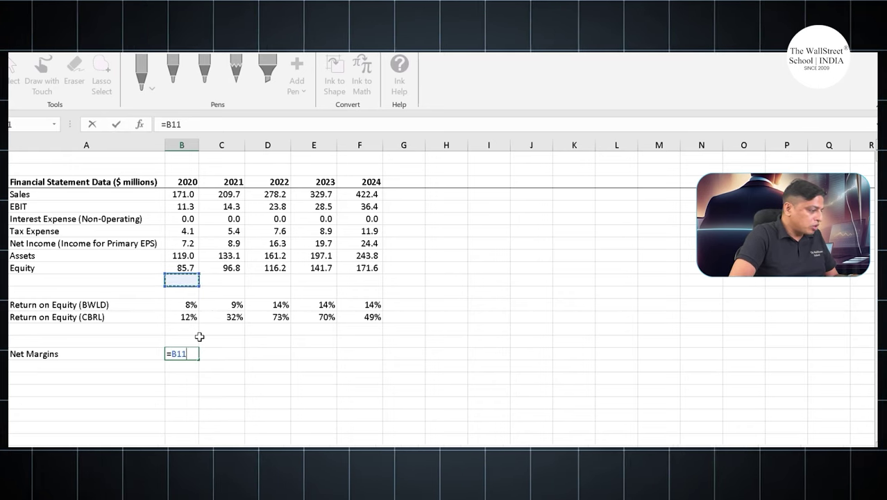
pyautogui.write('/')
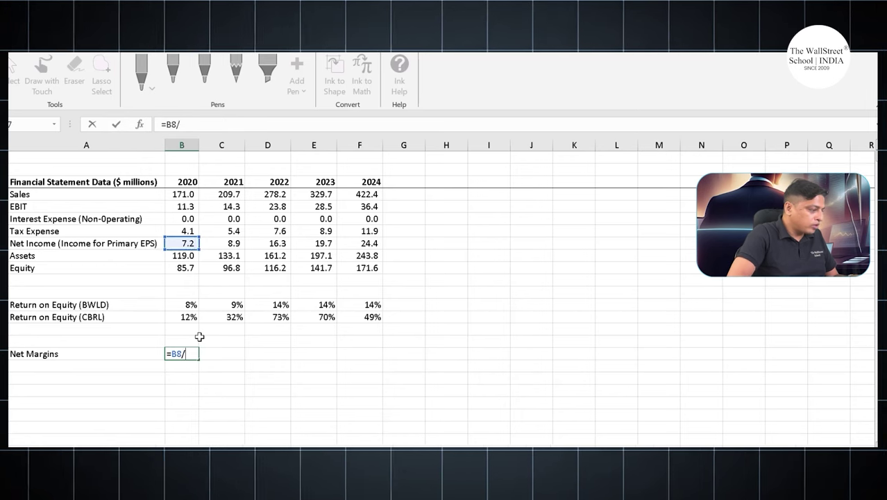
pyautogui.press('Up')
pyautogui.press('Up')
pyautogui.press('Up')
pyautogui.press('Up')
pyautogui.press('Up')
pyautogui.press('Up')
pyautogui.press('Up')
pyautogui.press('Up')
pyautogui.press('Up')
pyautogui.press('Up')
pyautogui.press('Up')
pyautogui.press('Up')
pyautogui.press('Up')
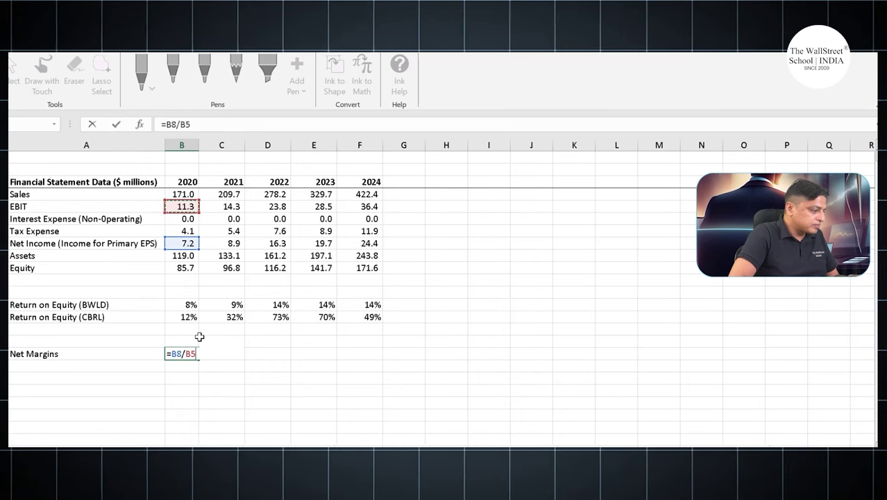
pyautogui.press('Return')
# - Copy the net margin formula from B17 across 2021 to 2024 and format the row as whole percentages
pyautogui.press('Up')
pyautogui.hotkey('ctrl', 'c')
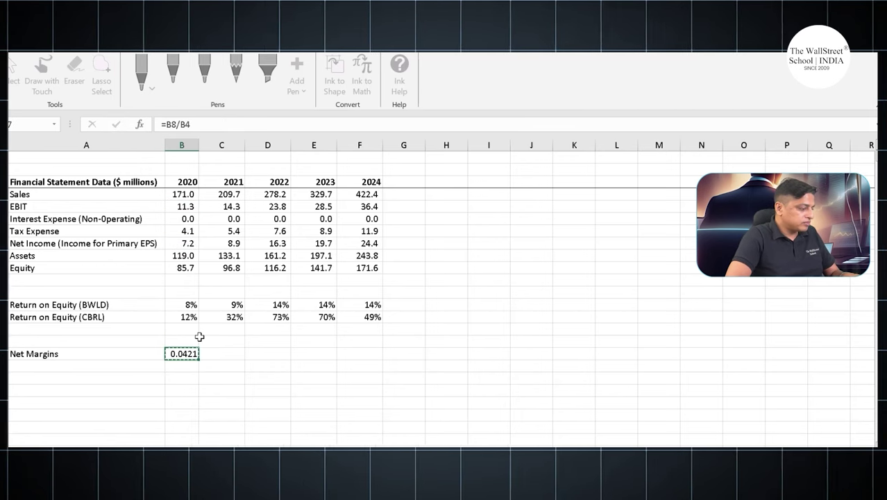
pyautogui.hotkey('shift', 'Right')
pyautogui.hotkey('shift', 'Right')
pyautogui.hotkey('shift', 'Right')
pyautogui.hotkey('shift', 'Right')
pyautogui.hotkey('ctrl', 'v')
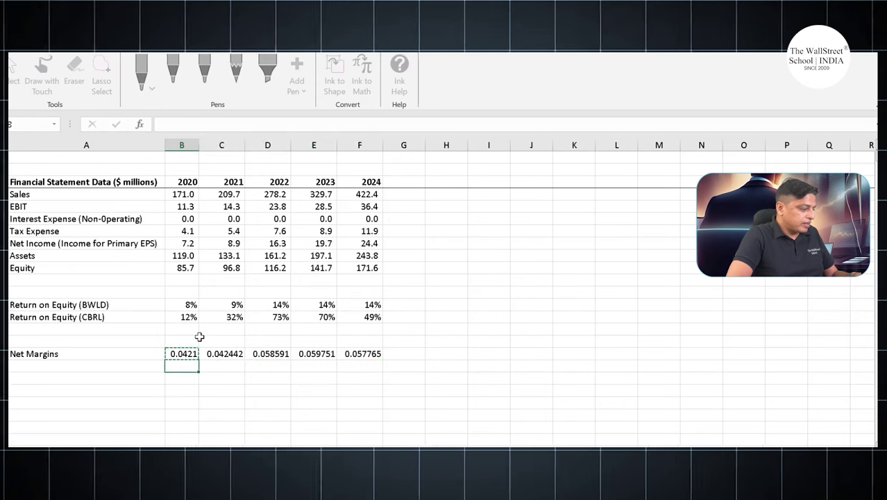
pyautogui.hotkey('ctrl', 'shift', '5')
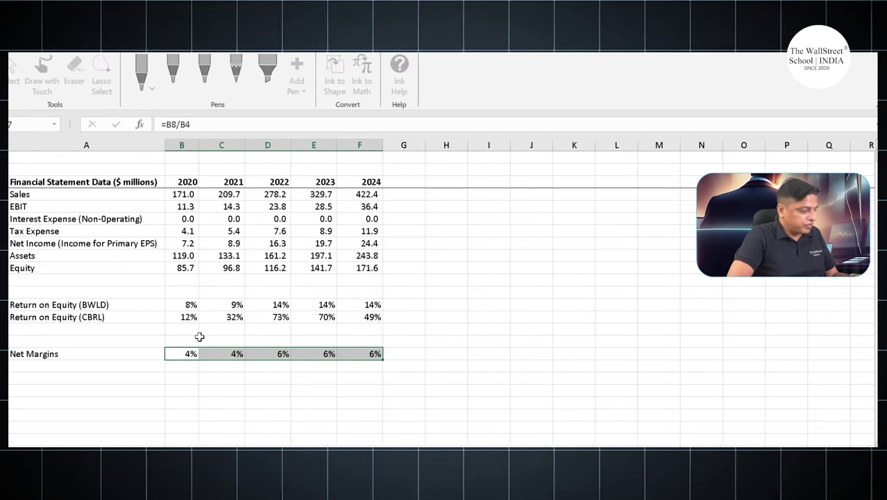
# - Add the row label "Asset Turnover Ratio" in A19
pyautogui.press('Down')
pyautogui.press('Down')
pyautogui.press('Left')
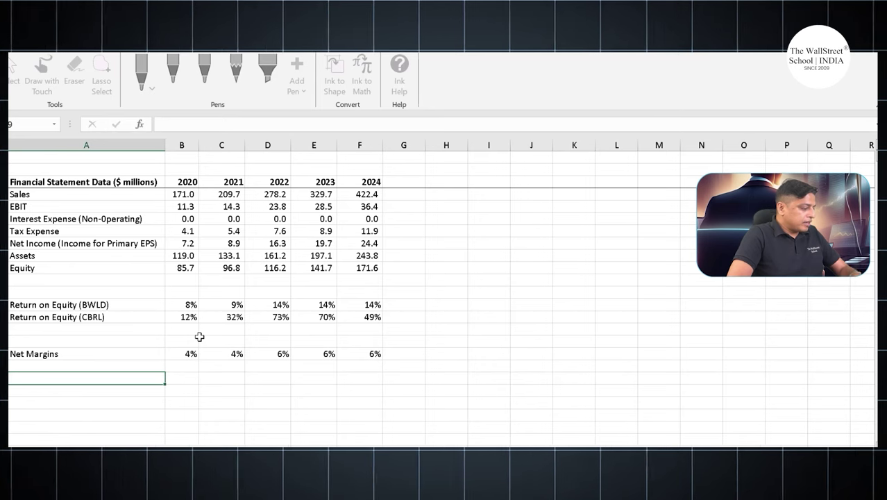
pyautogui.write('A')
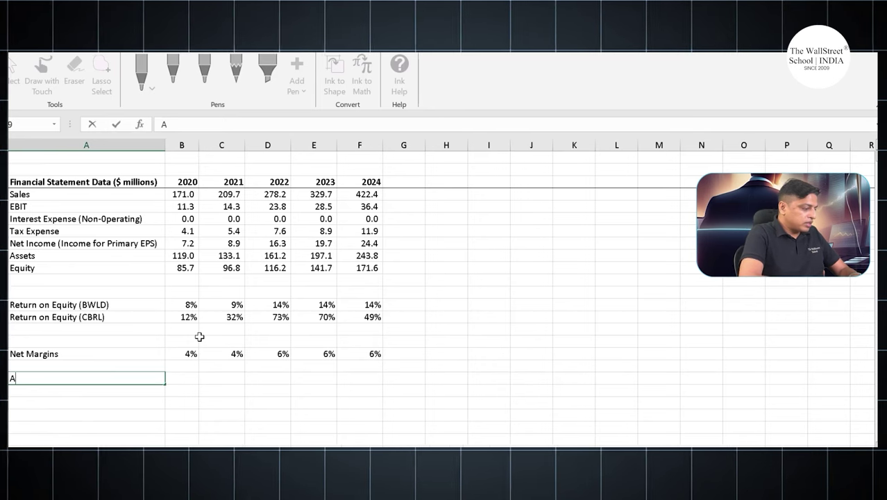
pyautogui.write('sset Trun')
pyautogui.press('BackSpace')
pyautogui.press('BackSpace')
pyautogui.press('BackSpace')
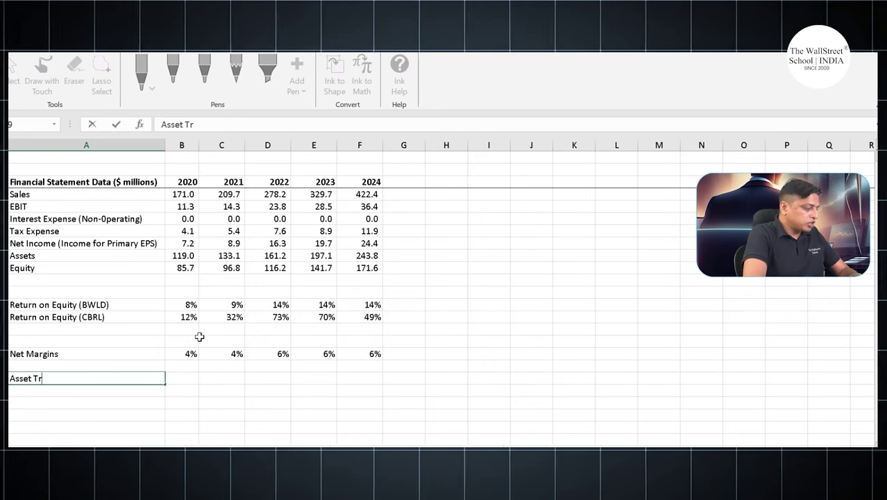
pyautogui.write('urnover Ratio')
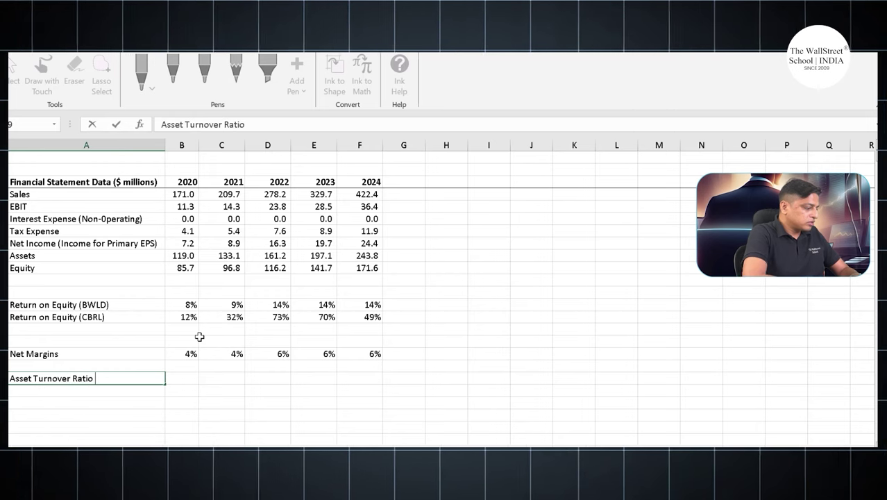
pyautogui.press('Return')
# - Calculate the 2020 asset turnover ratio in B19 as sales divided by assets with =B4/B9
pyautogui.press('Up')
pyautogui.press('Right')
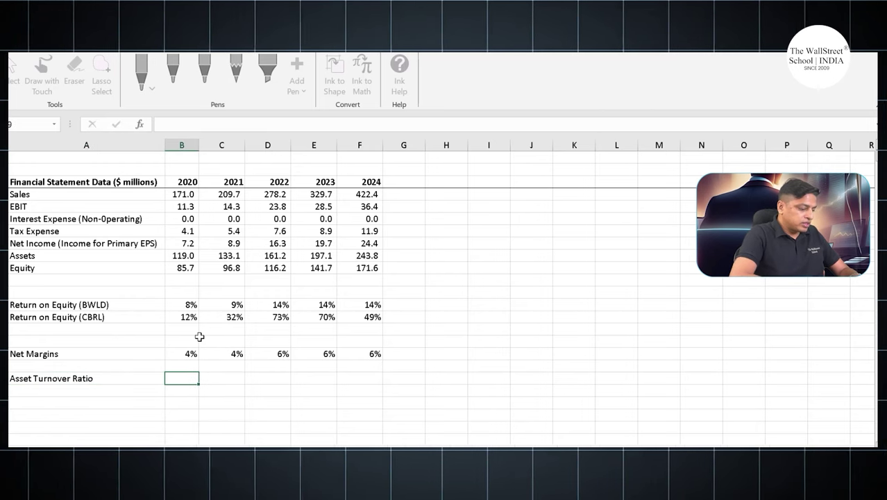
pyautogui.write('=')
pyautogui.press('Up')
pyautogui.press('Up')
pyautogui.press('Up')
pyautogui.press('Up')
pyautogui.press('Up')
pyautogui.press('Up')
pyautogui.press('Up')
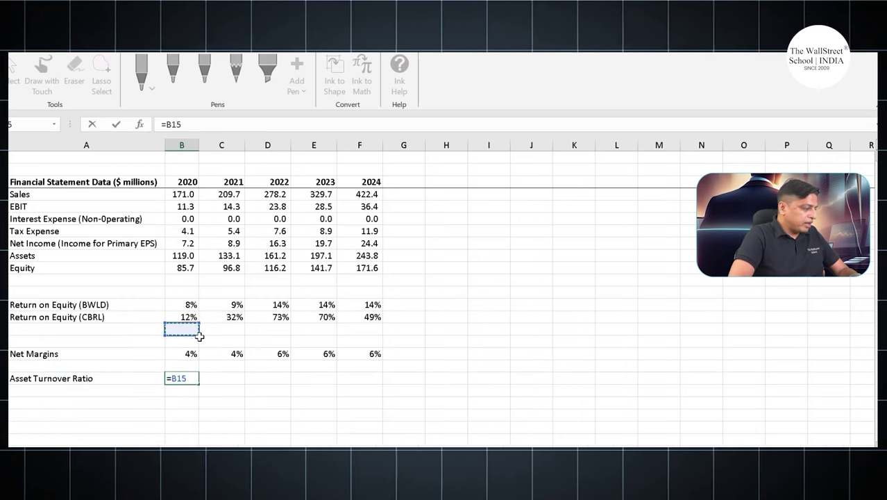
pyautogui.press('Up')
pyautogui.press('Up')
pyautogui.press('Up')
pyautogui.press('Up')
pyautogui.press('Up')
pyautogui.press('Up')
pyautogui.press('Up')
pyautogui.press('Up')
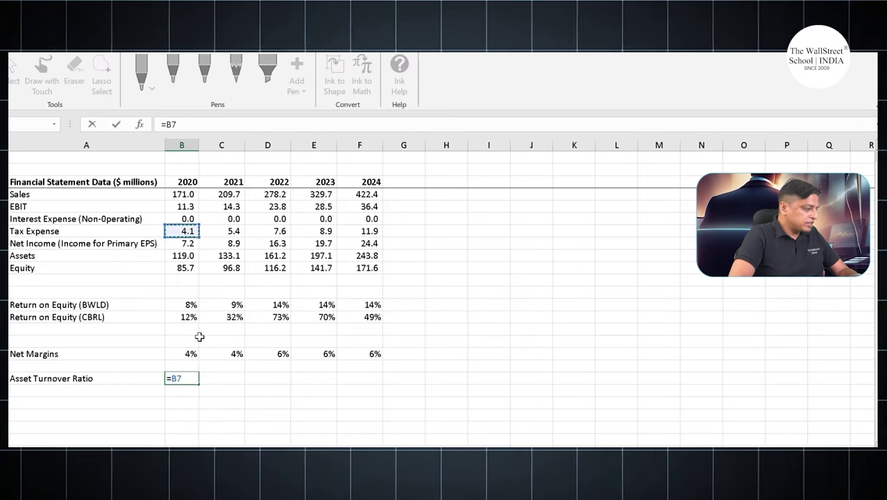
pyautogui.write('/')
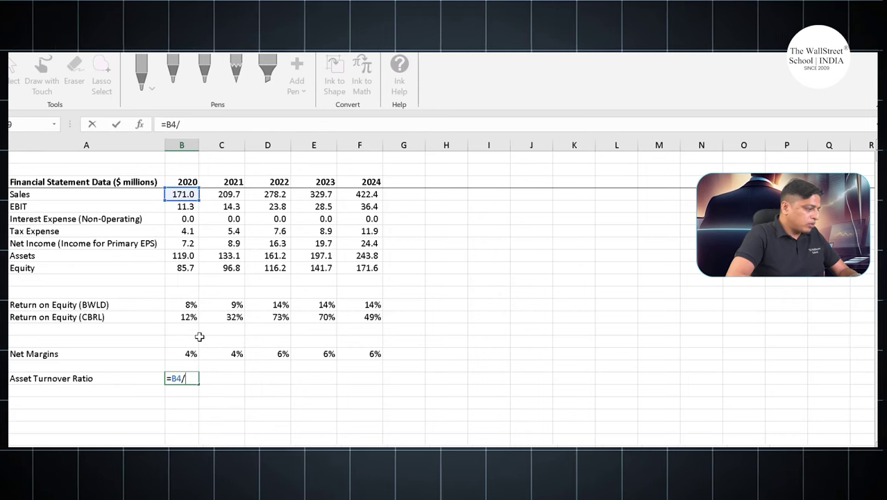
pyautogui.press('Up')
pyautogui.press('Up')
pyautogui.press('Up')
pyautogui.press('Up')
pyautogui.press('Up')
pyautogui.press('Up')
pyautogui.press('Up')
pyautogui.press('Up')
pyautogui.press('Up')
pyautogui.press('Up')
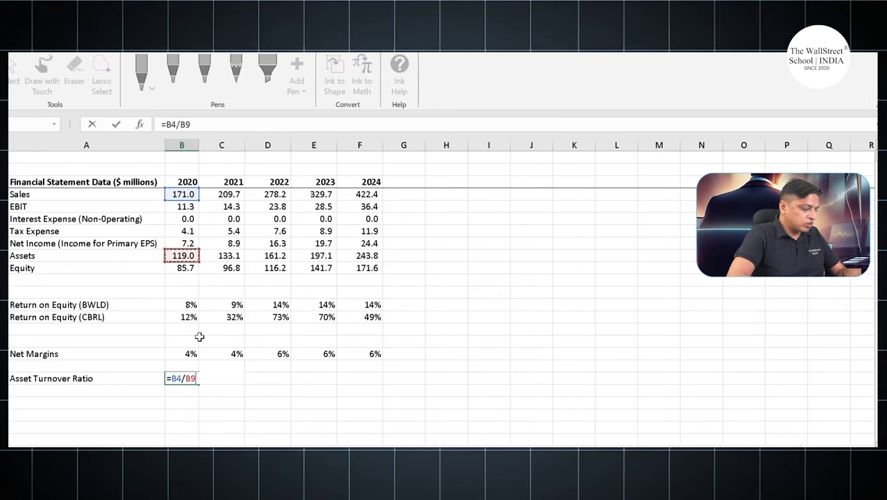
pyautogui.press('Return')
# - Copy the asset turnover formula from B19 across the 2021 to 2024 columns
pyautogui.press('Up')
pyautogui.hotkey('ctrl', 'c')
pyautogui.hotkey('shift', 'Right')
pyautogui.hotkey('shift', 'Right')
pyautogui.hotkey('shift', 'Right')
pyautogui.hotkey('shift', 'Right')
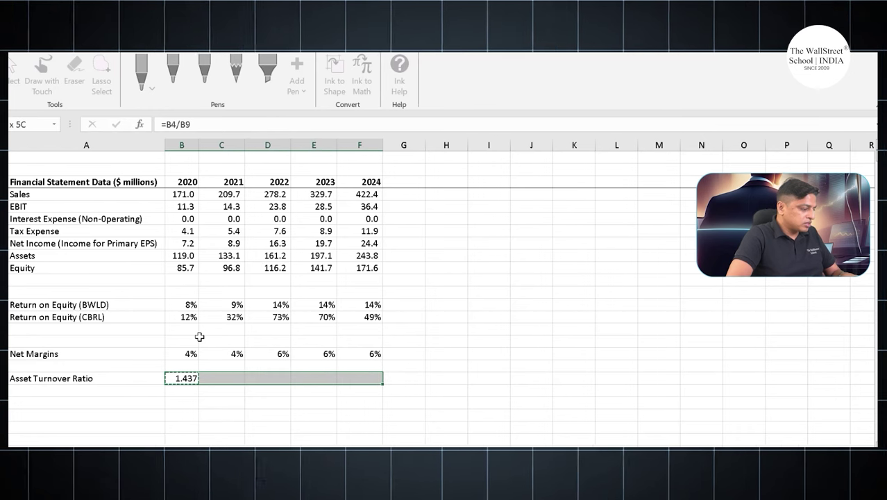
pyautogui.hotkey('ctrl', 'v')
# - Format the 2020 to 2024 asset turnover ratios in B19:F19 in comma style with two decimals
pyautogui.hotkey('shift', 'Left')
pyautogui.hotkey('shift', 'Left')
pyautogui.hotkey('shift', 'Left')
pyautogui.hotkey('shift', 'Left')
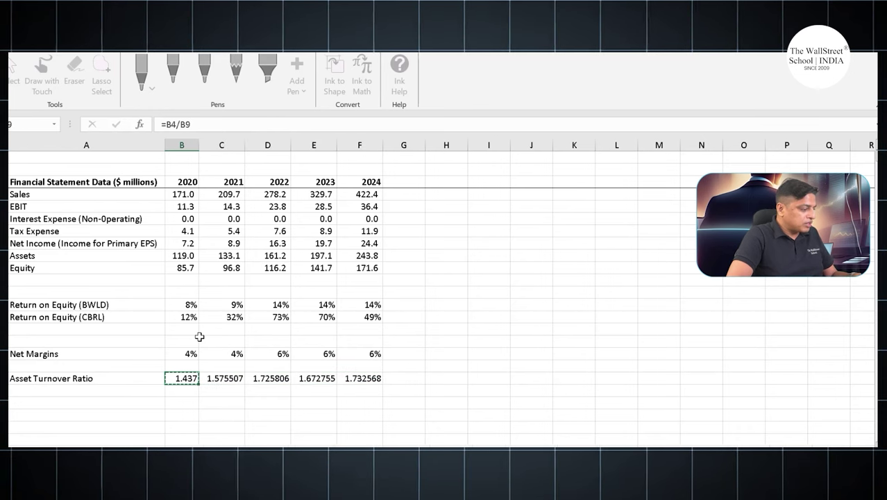
pyautogui.hotkey('shift', 'Right')
pyautogui.hotkey('shift', 'Right')
pyautogui.hotkey('shift', 'Right')
pyautogui.hotkey('shift', 'Right')
pyautogui.hotkey('alt', 'h')
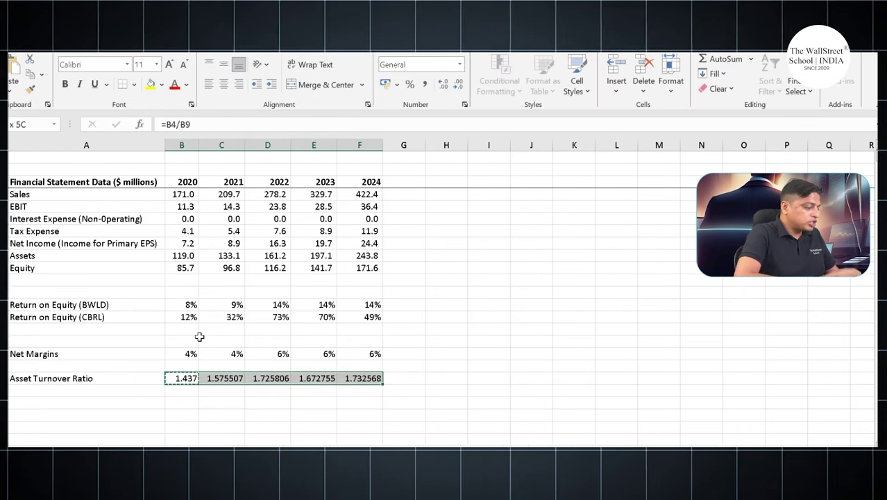
pyautogui.press('k')
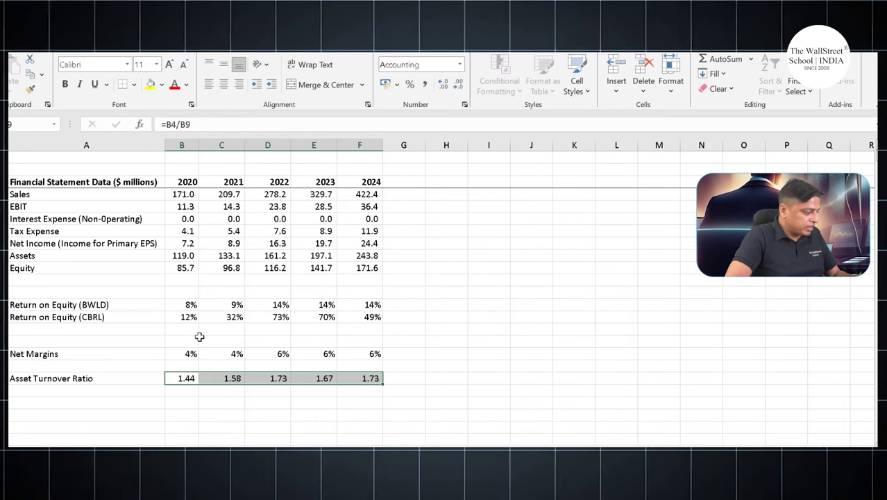
# - Add the row label "Equity Multiplier" in A21 and move to its 2020 cell
pyautogui.press('Down')
pyautogui.press('Down')
pyautogui.press('Down')
pyautogui.press('Left')
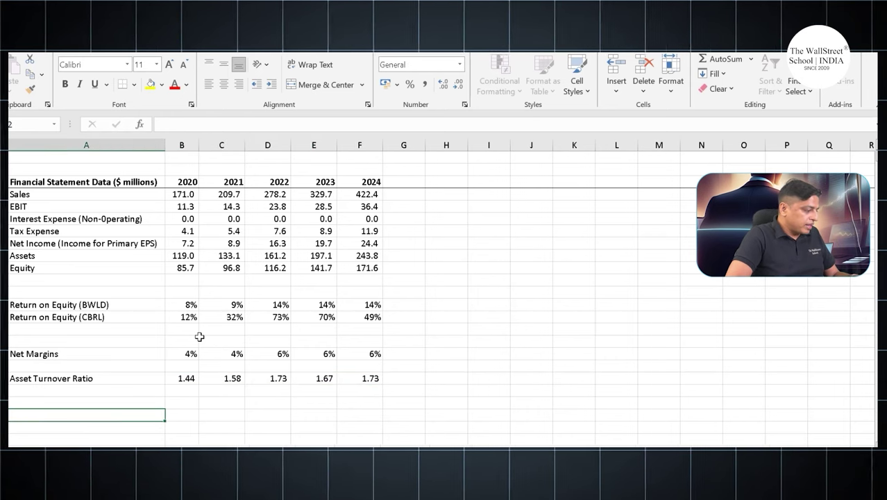
pyautogui.press('Up')
pyautogui.press('Up')
pyautogui.press('Down')
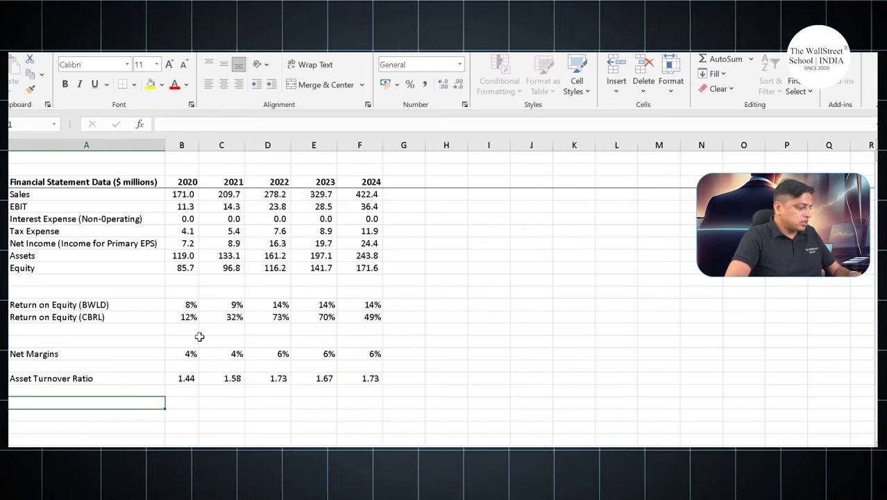
pyautogui.write('Equity Mu')
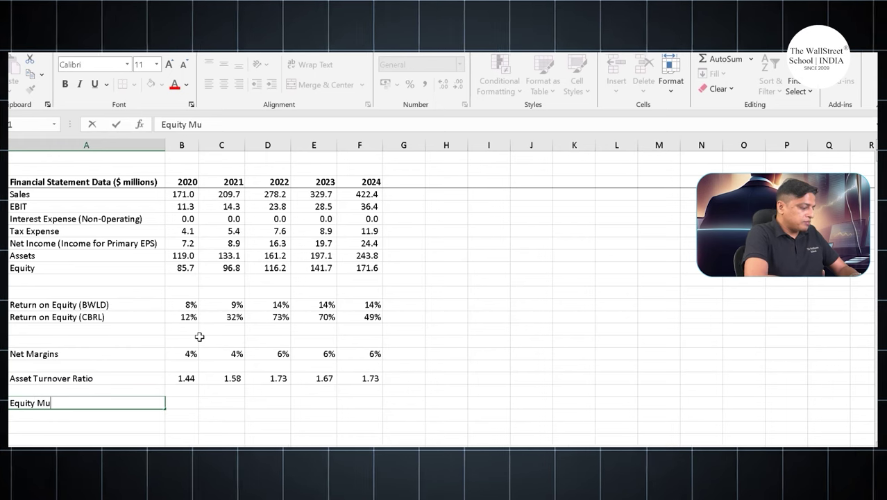
pyautogui.write('ltip')
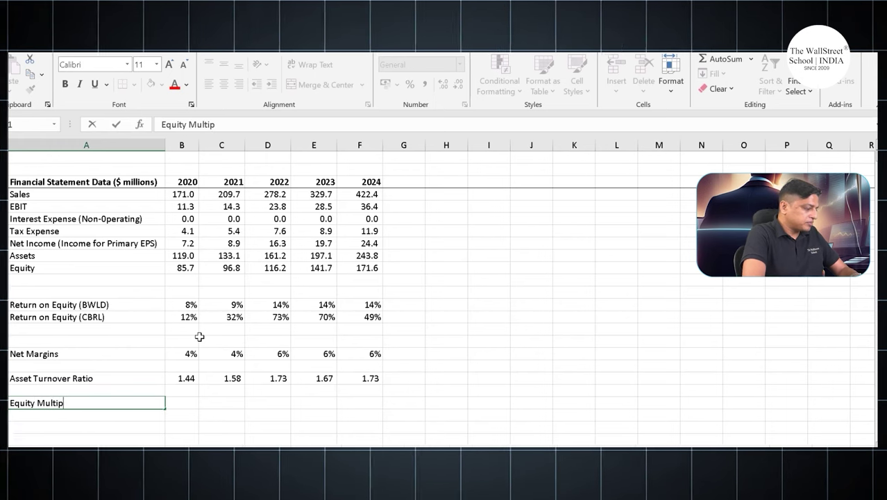
pyautogui.write('erllier')
pyautogui.press('Return')
pyautogui.press('Up')
pyautogui.press('Right')
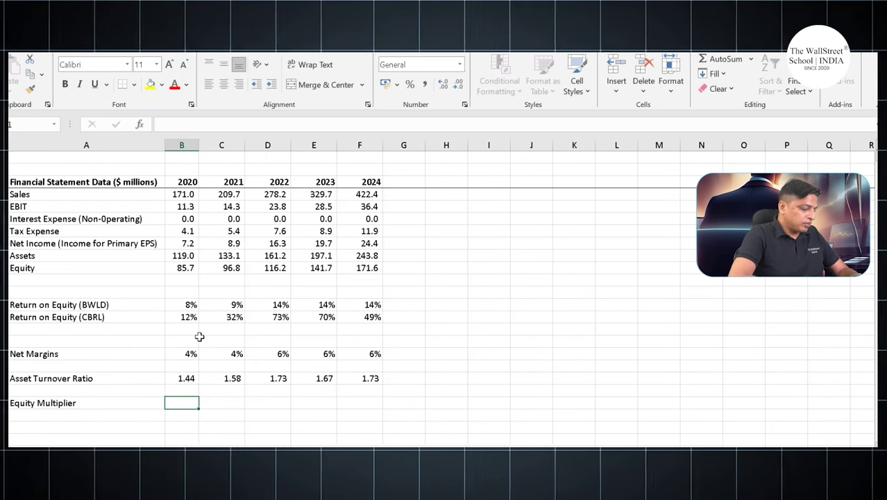
# - Calculate the 2020 equity multiplier in B21 as assets divided by equity with =B9/B10
pyautogui.write('=')
pyautogui.press('Up')
pyautogui.press('Up')
pyautogui.press('Up')
pyautogui.press('Up')
pyautogui.press('Up')
pyautogui.press('Up')
pyautogui.press('Up')
pyautogui.press('Up')
pyautogui.press('Up')
pyautogui.press('Up')
pyautogui.press('Up')
pyautogui.press('Up')
pyautogui.press('Up')
pyautogui.press('Up')
pyautogui.press('Up')
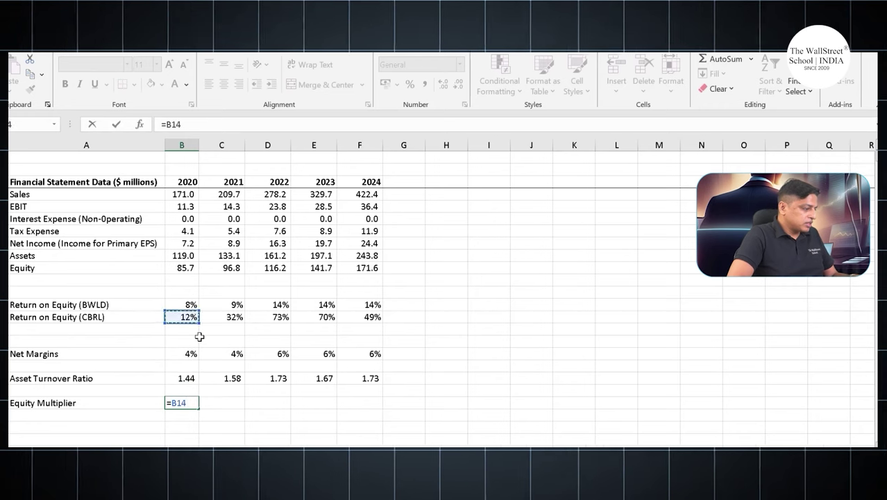
pyautogui.press('Up')
pyautogui.press('Down')
pyautogui.press('Down')
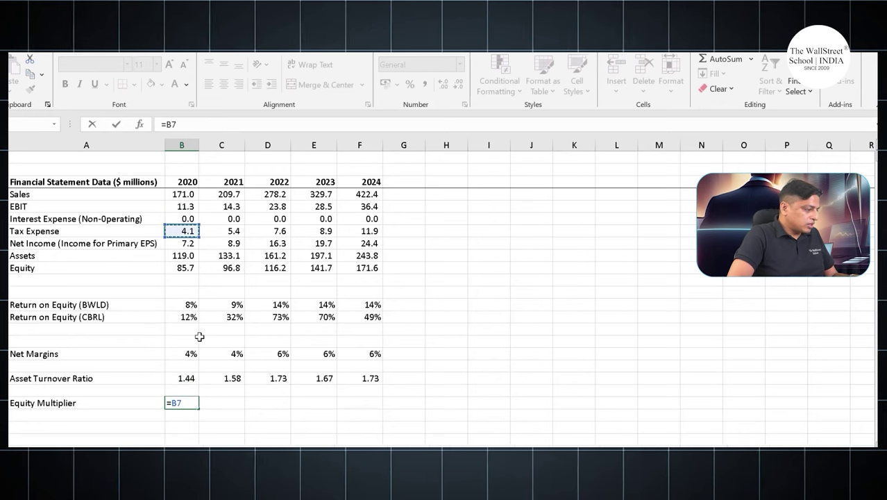
pyautogui.press('Down')
pyautogui.press('Down')
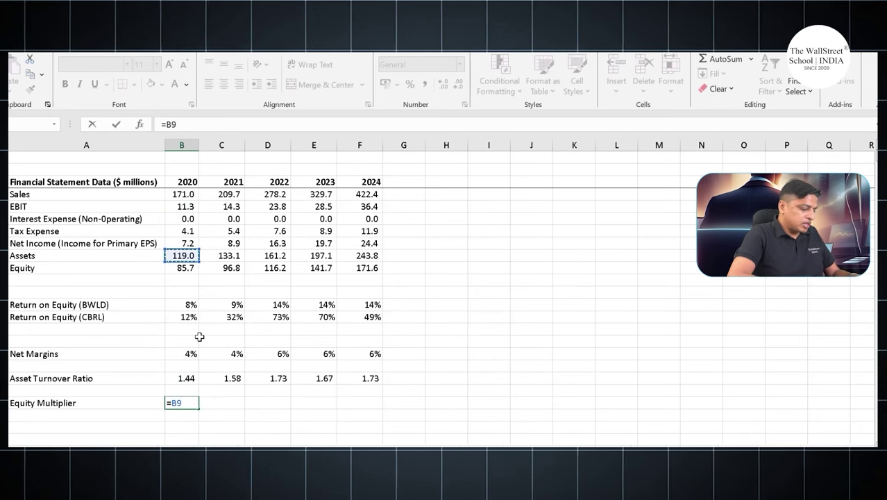
pyautogui.write('/')
pyautogui.press('Up')
pyautogui.press('Up')
pyautogui.press('Up')
pyautogui.press('Up')
pyautogui.press('Up')
pyautogui.press('Up')
pyautogui.press('Up')
pyautogui.press('Up')
pyautogui.press('Up')
pyautogui.press('Up')
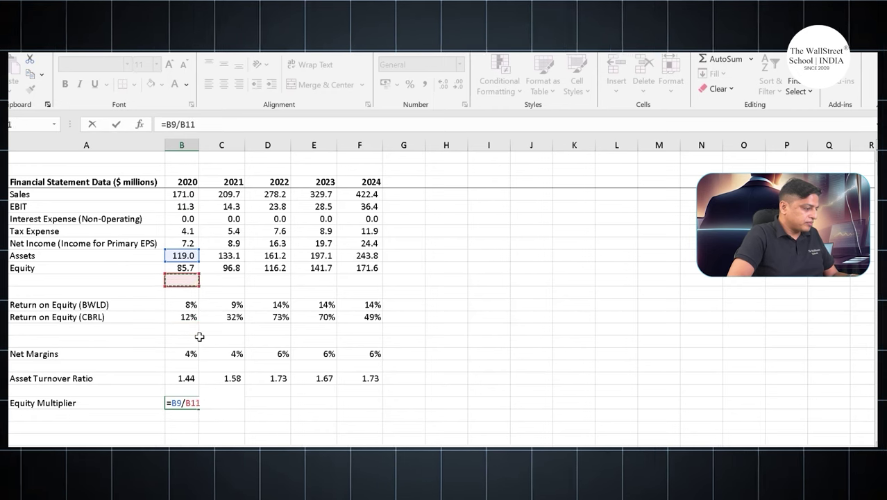
pyautogui.press('Up')
pyautogui.press('Return')
# - Copy the equity multiplier formula from B21 across 2021 to 2024 and format B21:F21 in comma style with two decimals
pyautogui.press('Up')
pyautogui.hotkey('shift', 'Right')
pyautogui.hotkey('shift', 'Right')
pyautogui.hotkey('shift', 'Right')
pyautogui.hotkey('shift', 'Right')
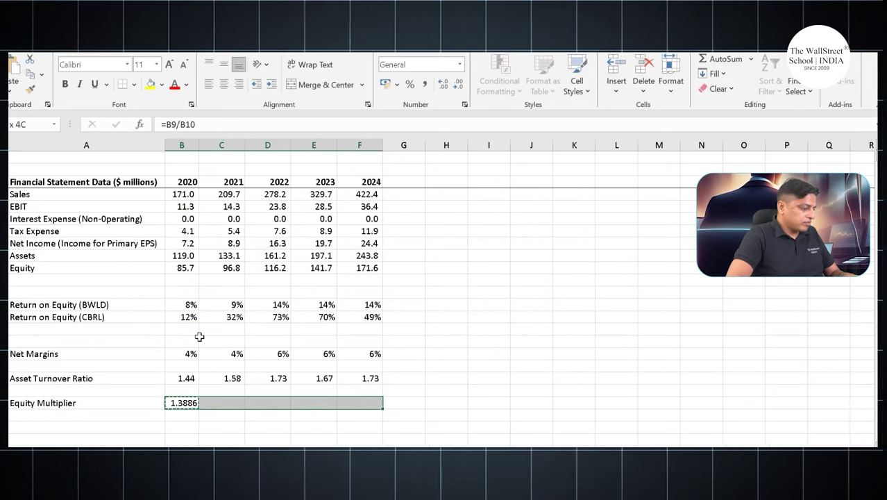
pyautogui.hotkey('ctrl', 'v')
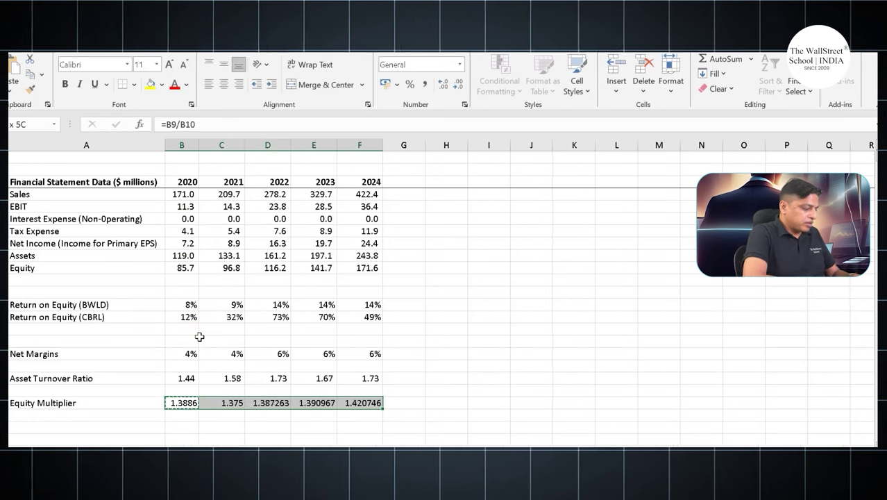
pyautogui.hotkey('ctrl', 'shift', '1')
pyautogui.click(212, 427)
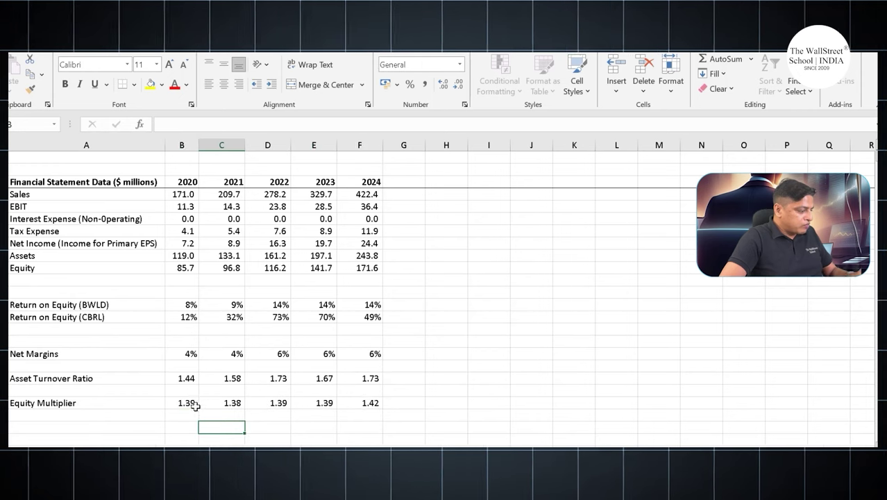
# - Duplicate the labels Net Margins, Asset Turnover Ratio and Equity Multiplier into the empty cells directly beneath each, A18, A20 and A22
pyautogui.click(190, 404)
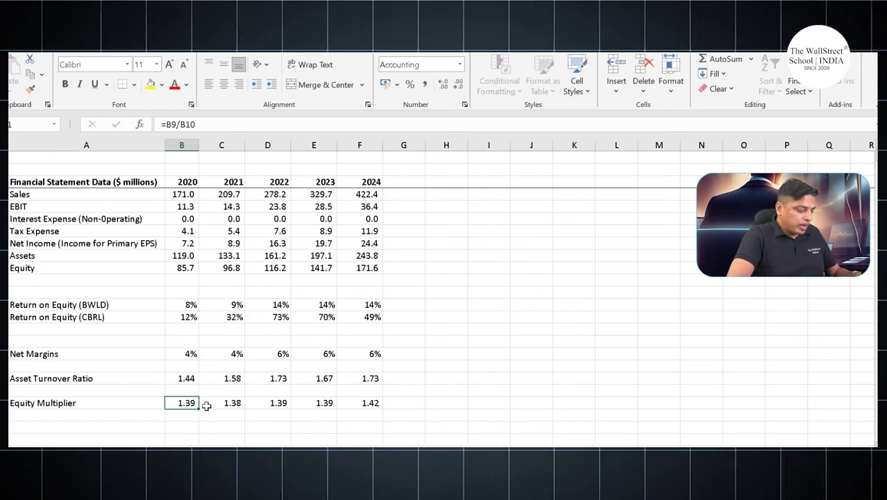
pyautogui.press('Up')
pyautogui.press('Left')
pyautogui.press('Up')
pyautogui.press('Up')
pyautogui.press('Up')
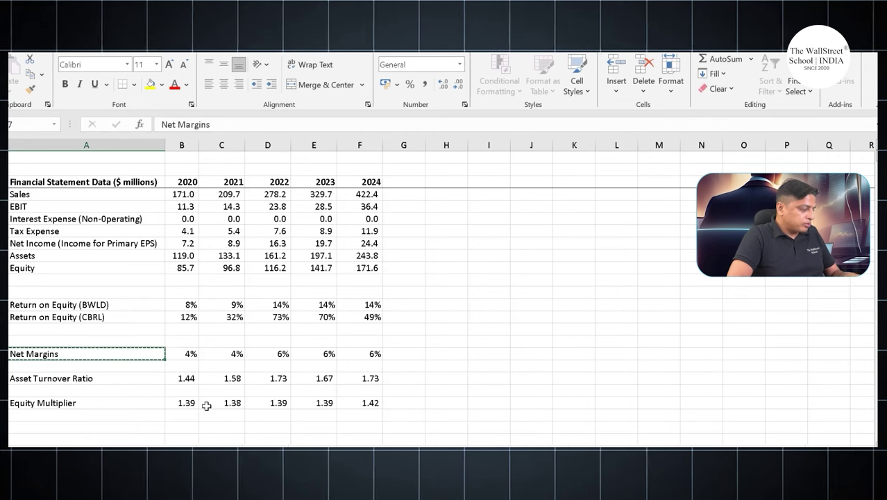
pyautogui.press('Down')
pyautogui.hotkey('ctrl', 'v')
pyautogui.press('Down')
pyautogui.hotkey('ctrl', 'c')
pyautogui.press('Down')
pyautogui.hotkey('ctrl', 'v')
pyautogui.press('Down')
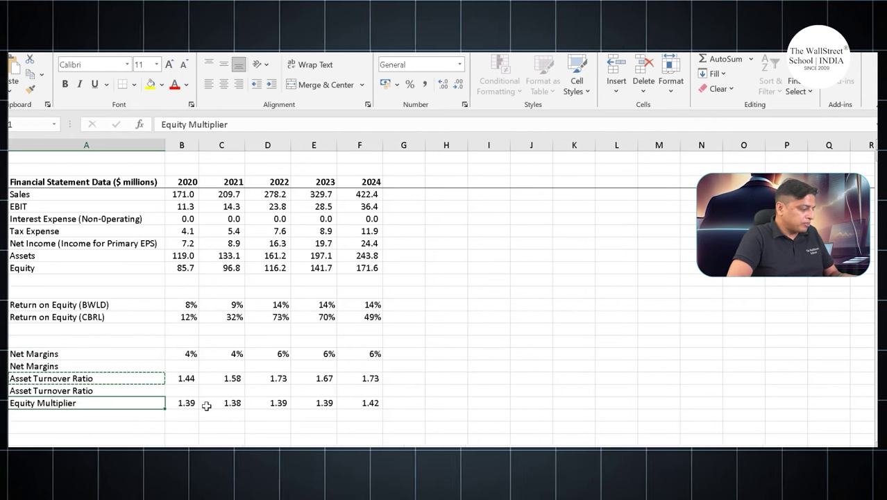
pyautogui.hotkey('ctrl', 'c')
pyautogui.press('Down')
pyautogui.hotkey('ctrl', 'v')
# - Link the second Net Margins row's 2020 cell, B18, to the CBRL sheet's net margin with =CBRL!B17
pyautogui.press('Up')
pyautogui.press('Up')
pyautogui.press('Up')
pyautogui.press('Up')
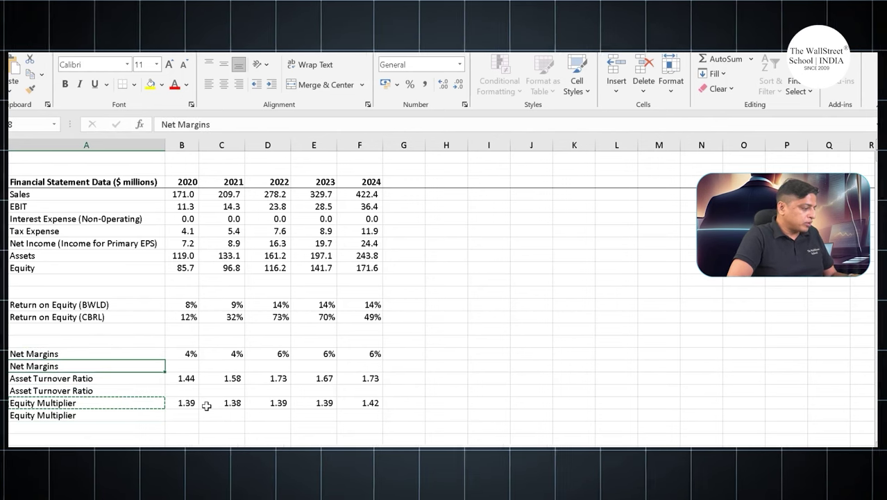
pyautogui.press('Right')
pyautogui.press('Left')
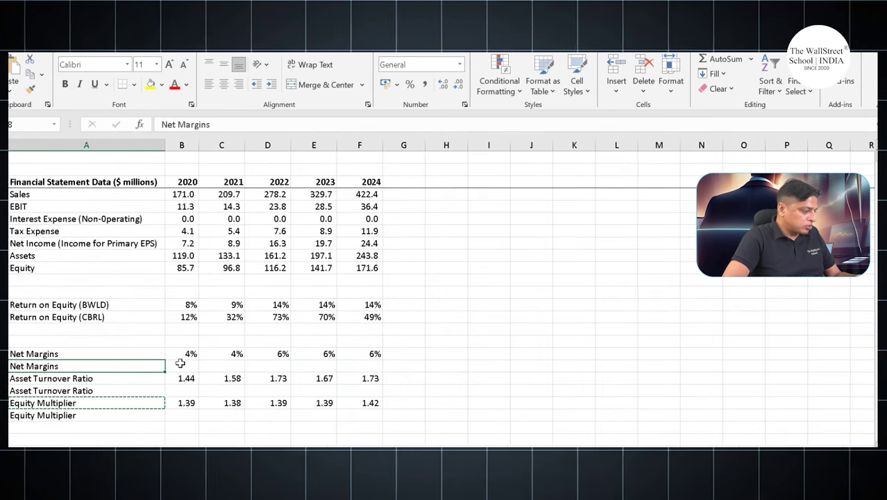
pyautogui.click(183, 365)
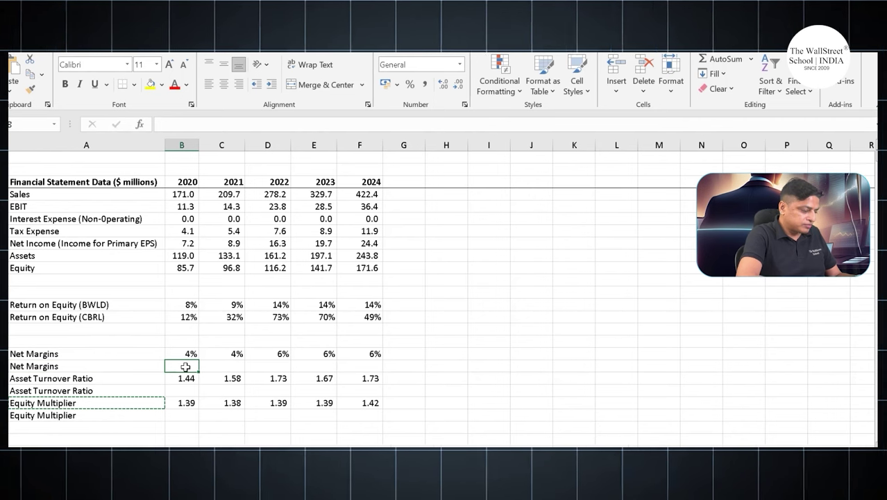
pyautogui.write('=')
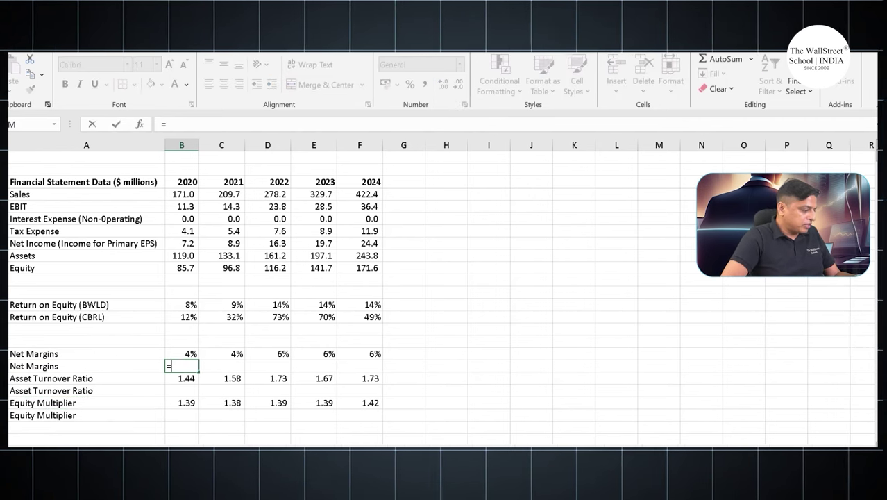
pyautogui.hotkey('ctrl', 'pagedown')
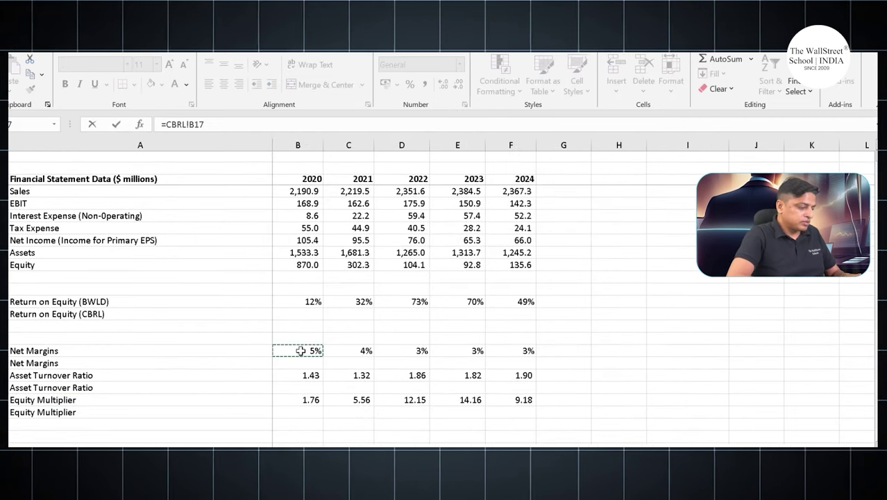
pyautogui.press('Return')
# - Copy the linked CBRL net margin from B18 across the 2021 to 2024 columns
pyautogui.press('Up')
pyautogui.hotkey('ctrl', 'c')
pyautogui.hotkey('shift', 'Right')
pyautogui.hotkey('shift', 'Right')
pyautogui.hotkey('shift', 'Right')
pyautogui.hotkey('shift', 'Right')
pyautogui.hotkey('ctrl', 'v')
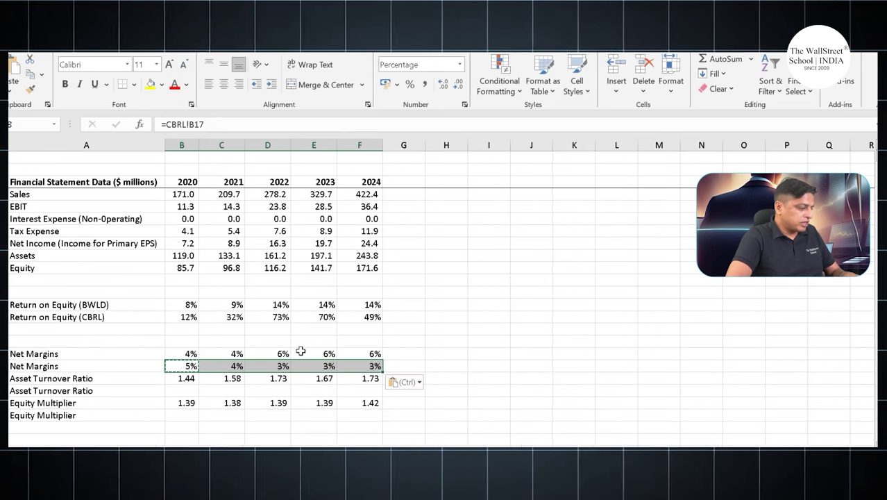
# - Link the second Asset Turnover Ratio row's 2020 cell, B20, to the 2020 asset turnover ratio on the CBRL sheet
pyautogui.press('Down')
pyautogui.press('Down')
pyautogui.press('Left')
pyautogui.press('Right')
pyautogui.press('Right')
pyautogui.press('Left')
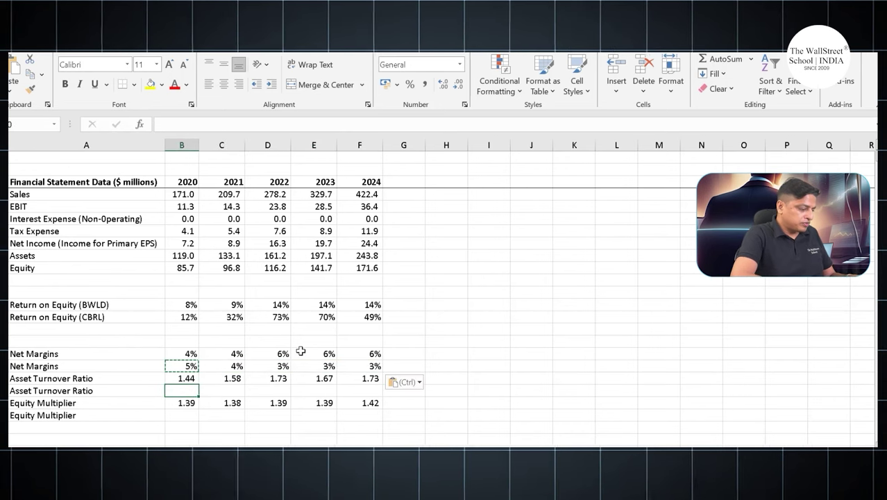
pyautogui.write('=')
pyautogui.hotkey('ctrl', 'pagedown')
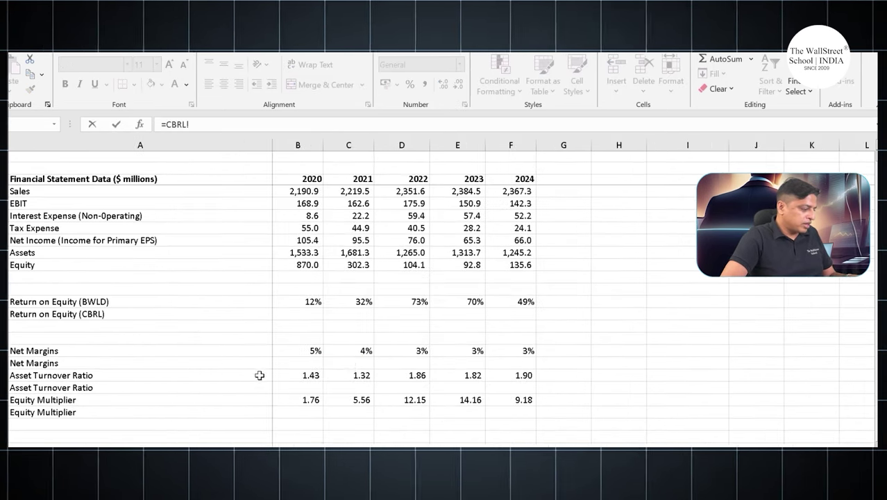
pyautogui.press('Return')
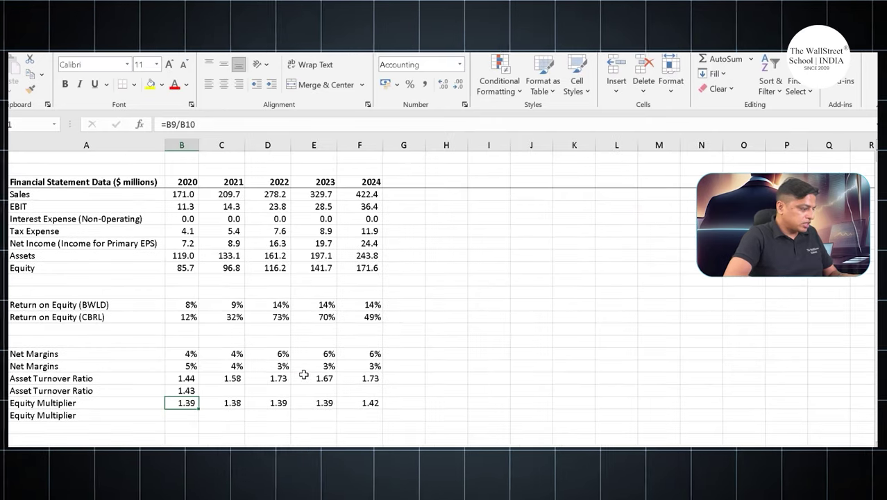
# - Copy the linked CBRL asset turnover ratio from B20 across the 2021 to 2024 columns
pyautogui.press('Up')
pyautogui.hotkey('ctrl', 'c')
pyautogui.hotkey('shift', 'Right')
pyautogui.hotkey('shift', 'Right')
pyautogui.hotkey('shift', 'Right')
pyautogui.hotkey('shift', 'Right')
pyautogui.hotkey('ctrl', 'v')
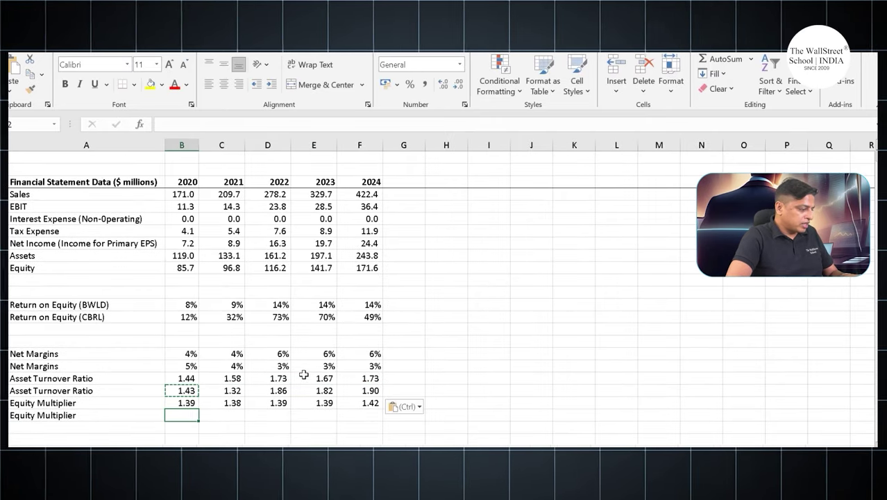
# - Link the second Equity Multiplier row's 2020 cell, B22, to the CBRL sheet's equity multiplier with =CBRL!B21
pyautogui.press('Down')
pyautogui.press('Down')
pyautogui.press('Left')
pyautogui.press('Right')
pyautogui.press('Right')
pyautogui.press('Left')
pyautogui.write('=')
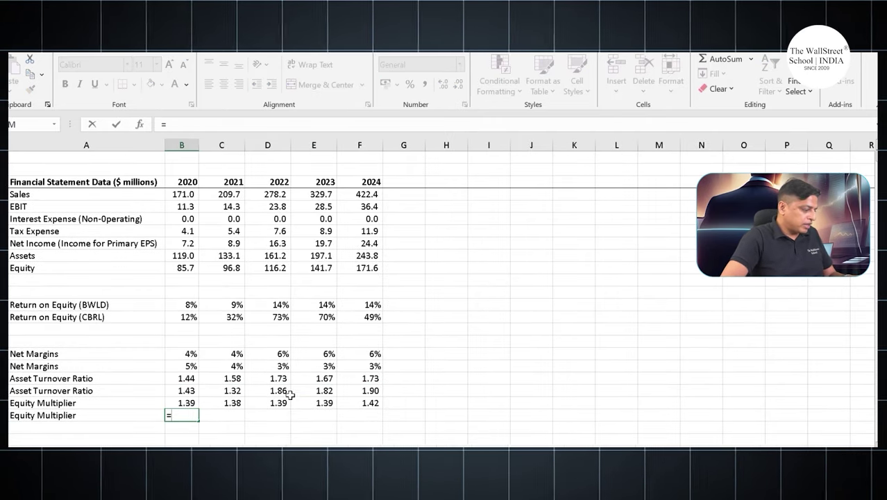
pyautogui.hotkey('ctrl', 'pagedown')
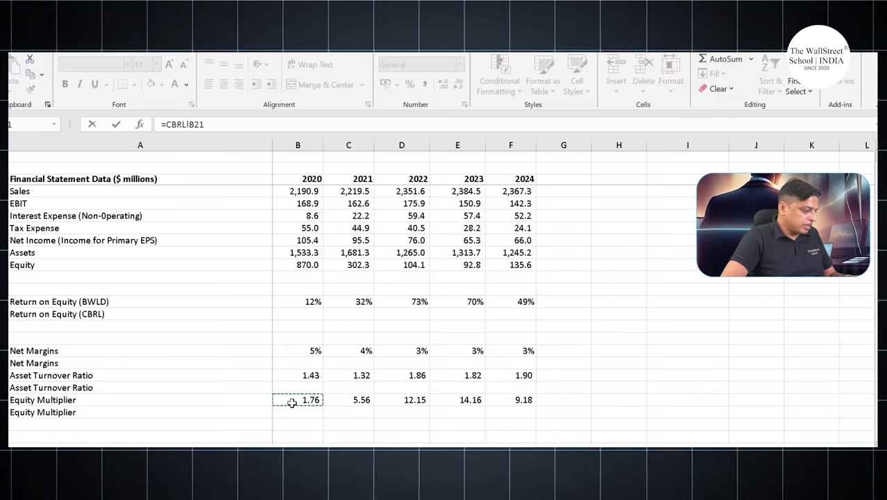
pyautogui.press('Return')
# - Copy the linked CBRL equity multiplier from B22 across the 2021 to 2024 columns
pyautogui.press('Up')
pyautogui.hotkey('ctrl', 'c')
pyautogui.hotkey('shift', 'Right')
pyautogui.hotkey('shift', 'Right')
pyautogui.hotkey('shift', 'Right')
pyautogui.hotkey('shift', 'Right')
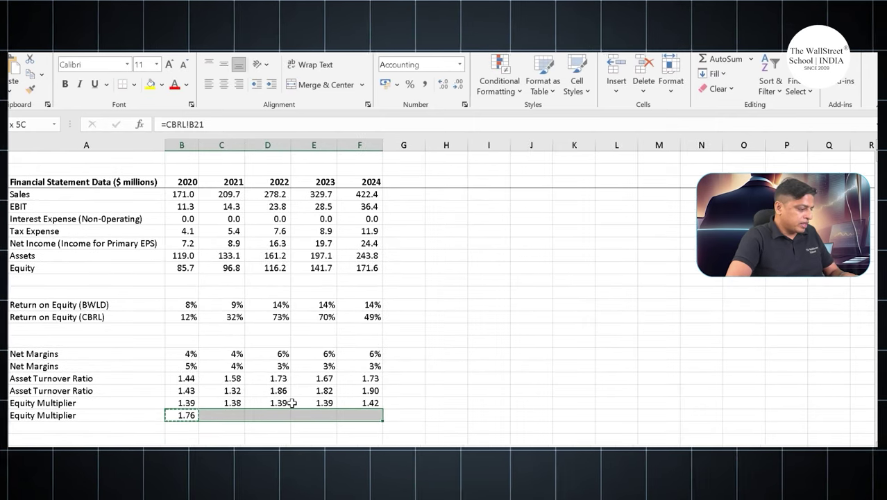
pyautogui.hotkey('ctrl', 'v')
# - Add company tickers to the two net margin labels, making A17 "Net Margins (BWLD)" and A18 "Net Margins(CBRL)"
pyautogui.press('Left')
pyautogui.press('Up')
pyautogui.press('Up')
pyautogui.press('Up')
pyautogui.press('Up')
pyautogui.press('Up')
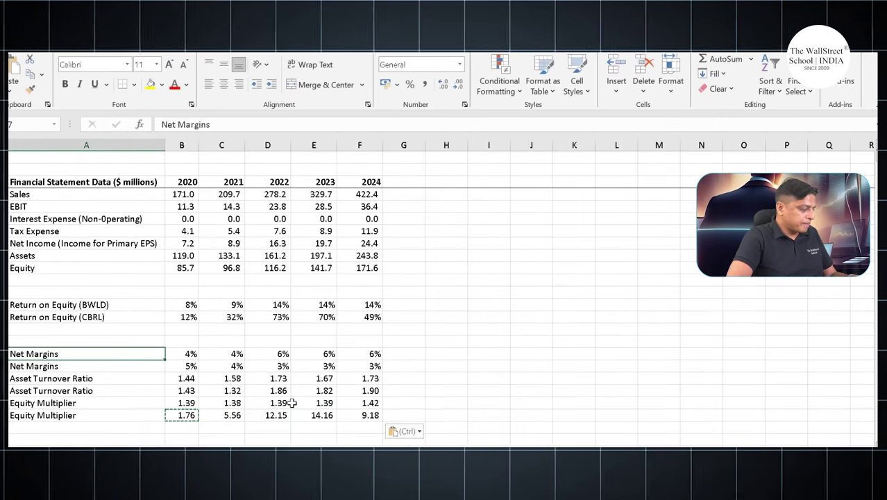
pyautogui.press('F2')
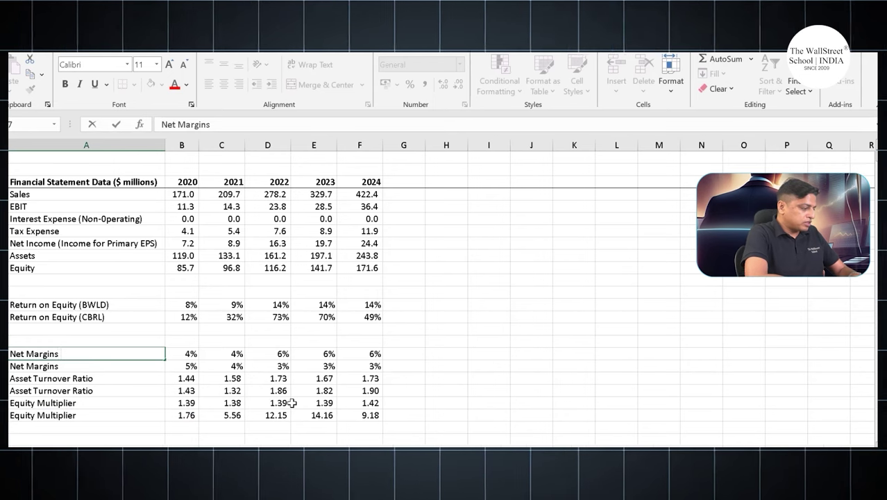
pyautogui.write('(BWD')
pyautogui.press('BackSpace')
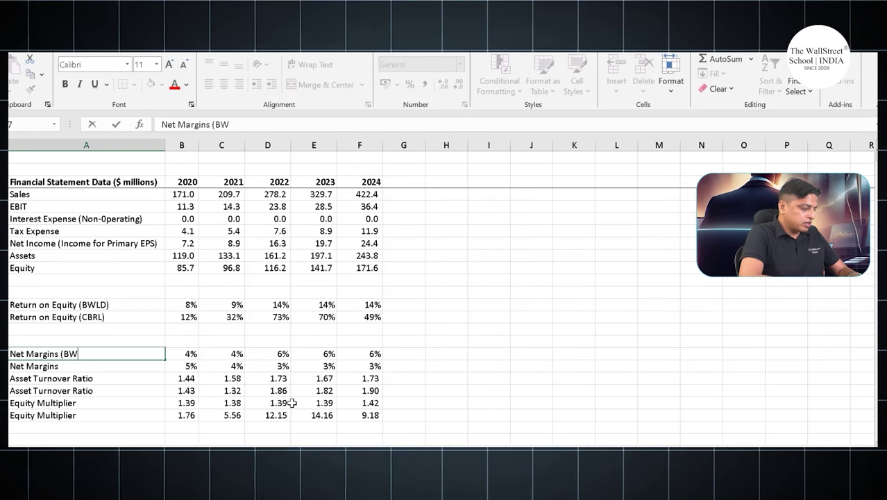
pyautogui.write('WLD')
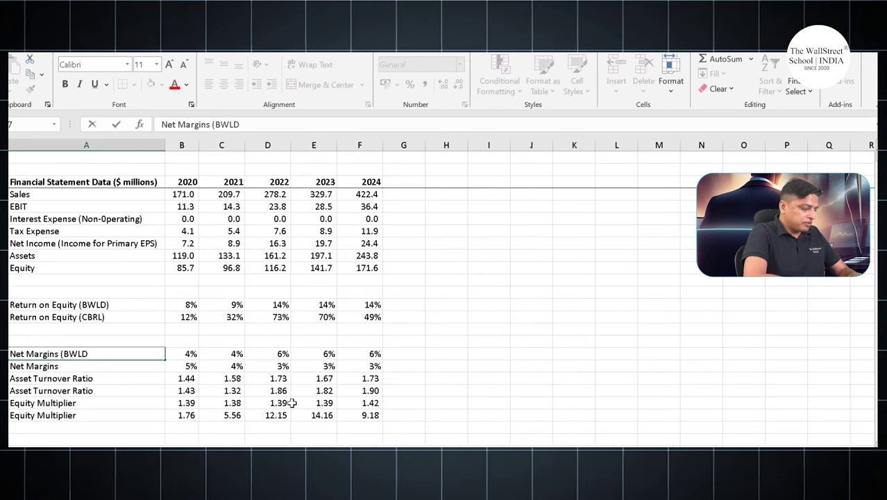
pyautogui.write(')')
pyautogui.press('Return')
pyautogui.press('F2')
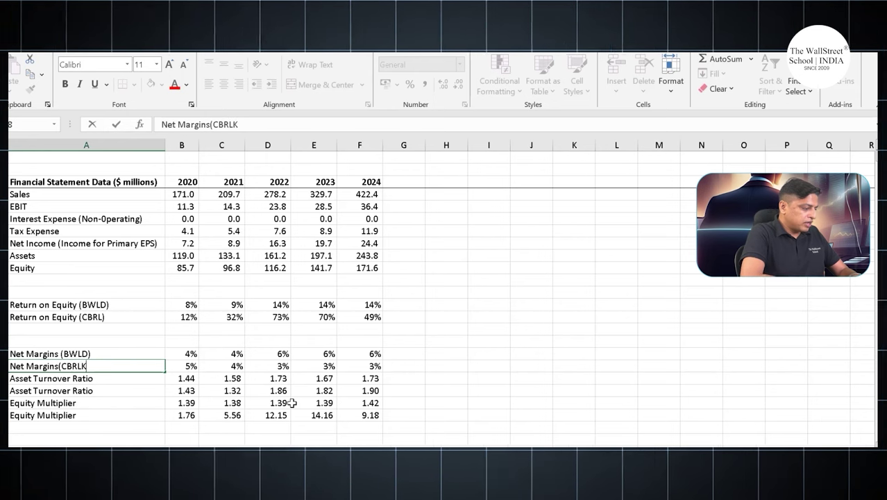
pyautogui.write('(CBRL)')
pyautogui.press('Return')
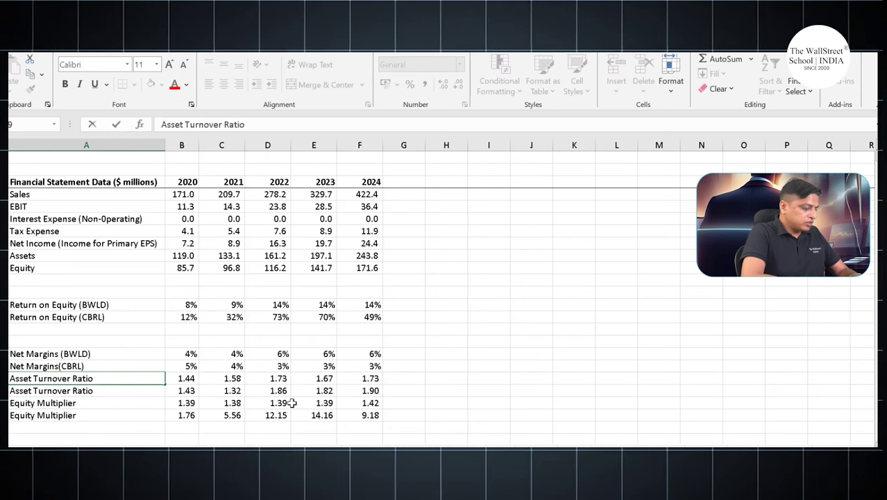
# - Relabel the two asset turnover rows "Asset Turnover Ratio (BWLD)" in A19 and "Asset Turnover Ratio (CBRL)" in A20
pyautogui.press('Return')
pyautogui.press('F2')
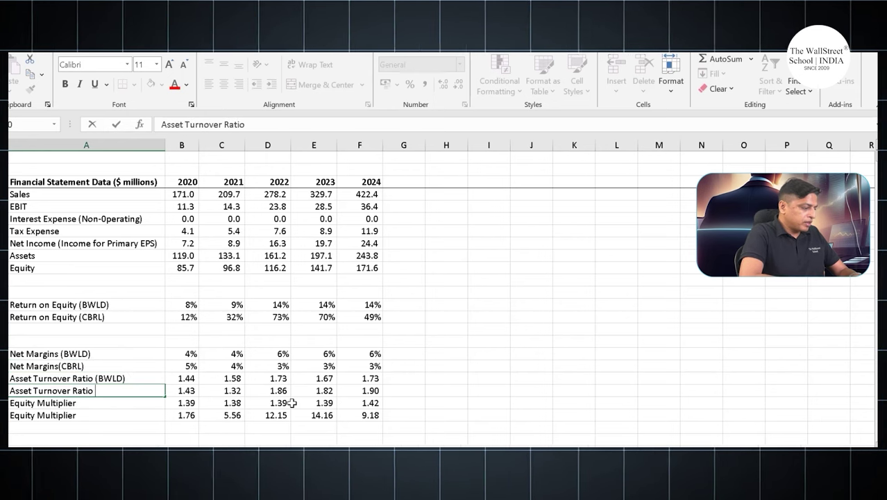
pyautogui.write('(CBRL)')
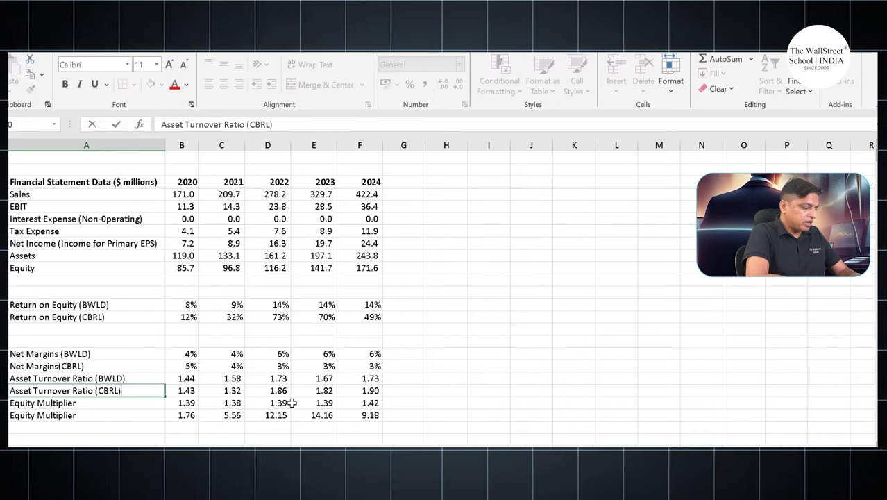
pyautogui.press('Return')
# - Relabel the two equity multiplier rows "Equity Multiplier (BWLD)" in A21 and "Equity Multiplier (CBRL)" in A22
pyautogui.press('F2')
pyautogui.write('(BWLD')
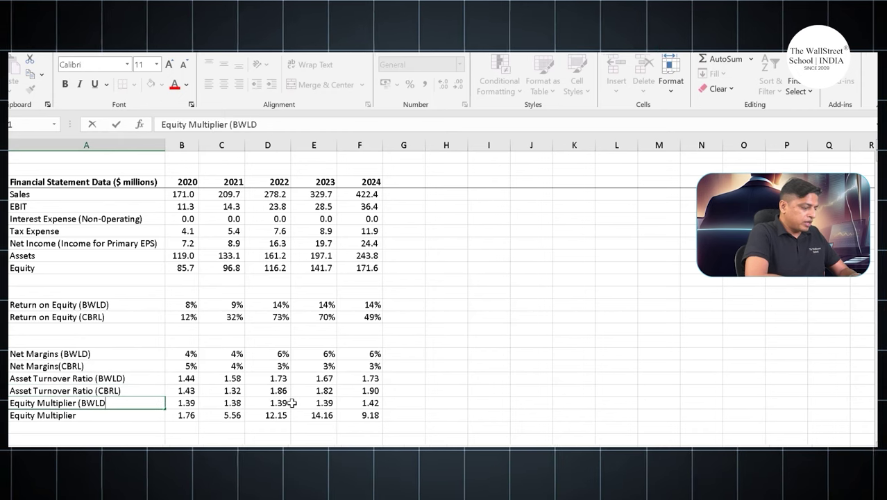
pyautogui.write(')')
pyautogui.press('Return')
pyautogui.press('F2')
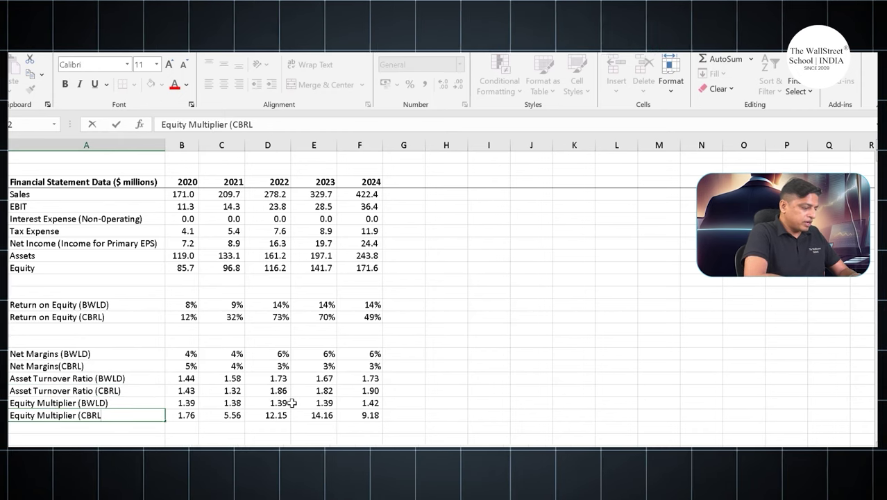
pyautogui.hotkey('shift', 'Return')
# - Shade the BWLD and CBRL net margin rows, A17:F18, with a light orange fill
pyautogui.press('Up')
pyautogui.press('Up')
pyautogui.press('Up')
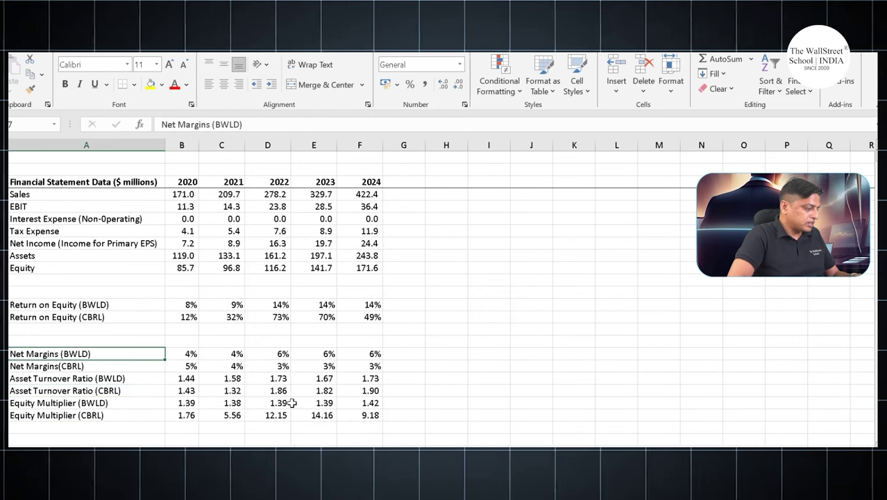
pyautogui.hotkey('shift', 'Down')
pyautogui.hotkey('shift', 'Right')
pyautogui.hotkey('shift', 'Right')
pyautogui.hotkey('shift', 'Right')
pyautogui.hotkey('shift', 'Right')
pyautogui.hotkey('shift', 'Right')
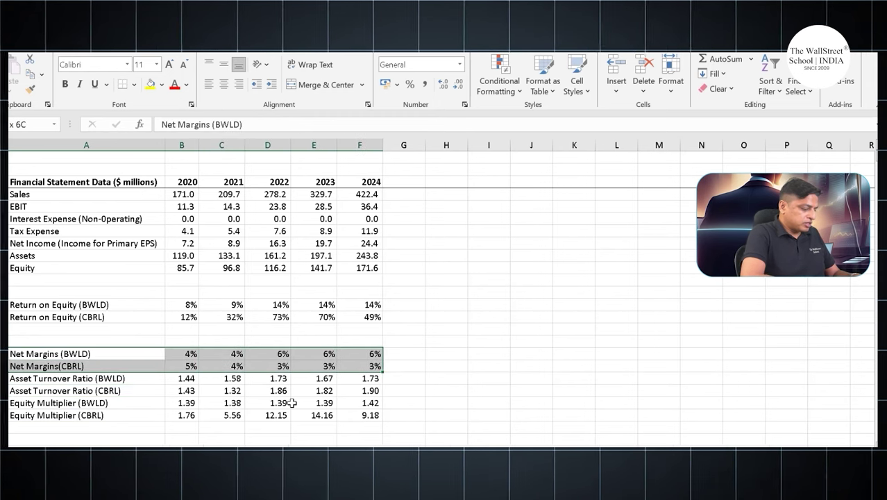
pyautogui.hotkey('alt', 'h')
pyautogui.press('h')
pyautogui.press('Down')
pyautogui.press('Down')
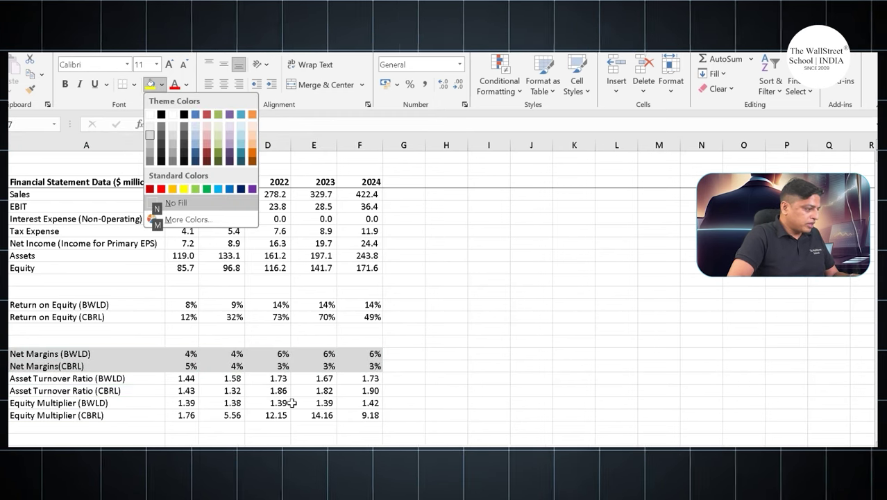
pyautogui.press('Right')
pyautogui.press('Right')
pyautogui.press('Right')
pyautogui.press('Right')
pyautogui.press('Right')
pyautogui.press('Right')
pyautogui.press('Right')
pyautogui.press('Right')
pyautogui.press('Right')
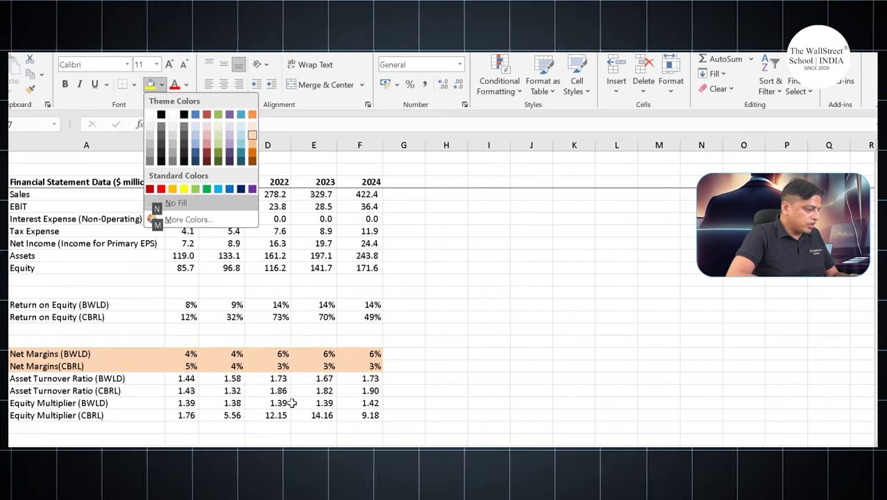
pyautogui.press('Return')
# - Shade the BWLD and CBRL asset turnover rows, A19:F20, with a very light grey fill
pyautogui.press('Down')
pyautogui.press('Down')
pyautogui.hotkey('shift', 'Down')
pyautogui.hotkey('shift', 'Right')
pyautogui.hotkey('shift', 'Right')
pyautogui.hotkey('shift', 'Right')
pyautogui.hotkey('shift', 'Right')
pyautogui.hotkey('shift', 'Right')
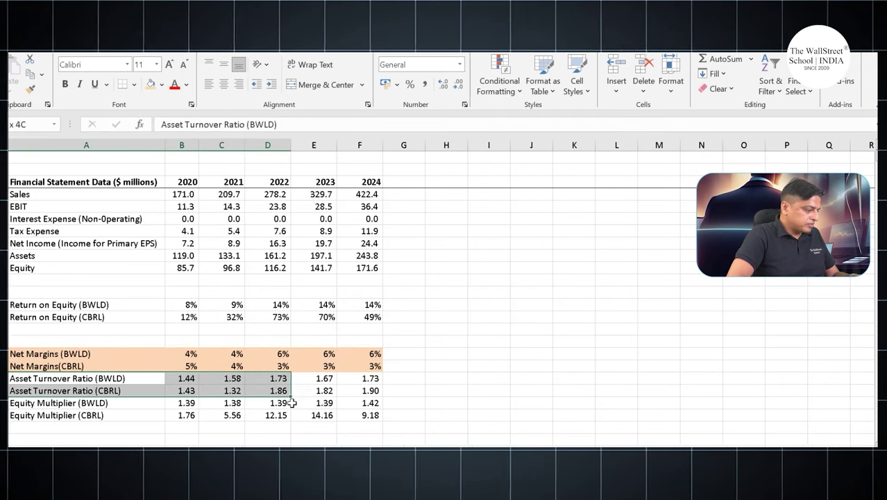
pyautogui.hotkey('alt', 'h')
pyautogui.press('h')
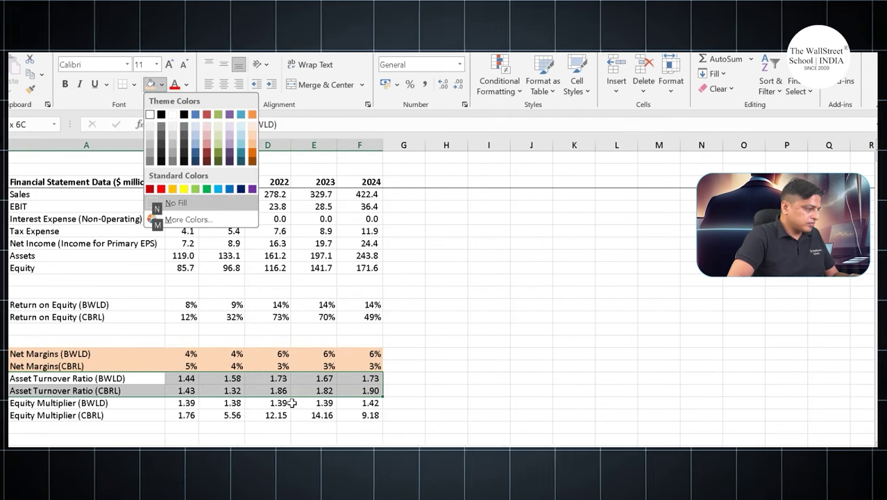
pyautogui.press('Up')
pyautogui.press('Right')
pyautogui.press('Right')
pyautogui.press('Right')
pyautogui.press('Right')
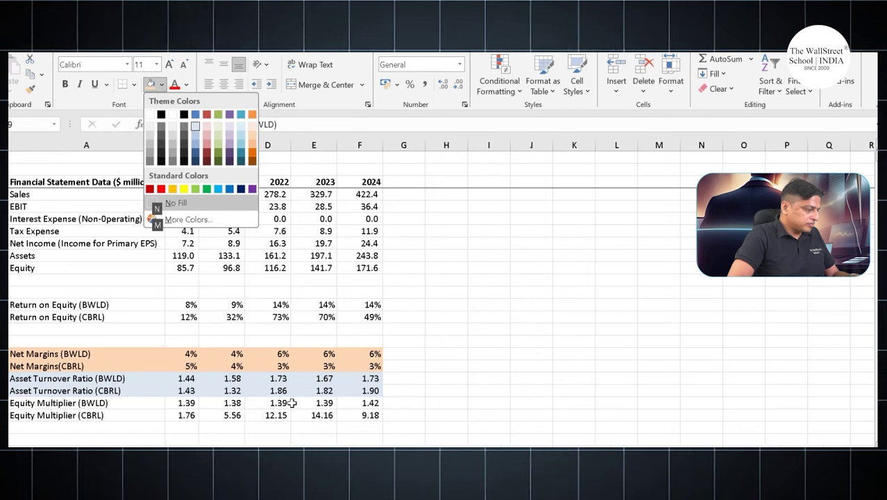
pyautogui.press('Left')
pyautogui.press('Left')
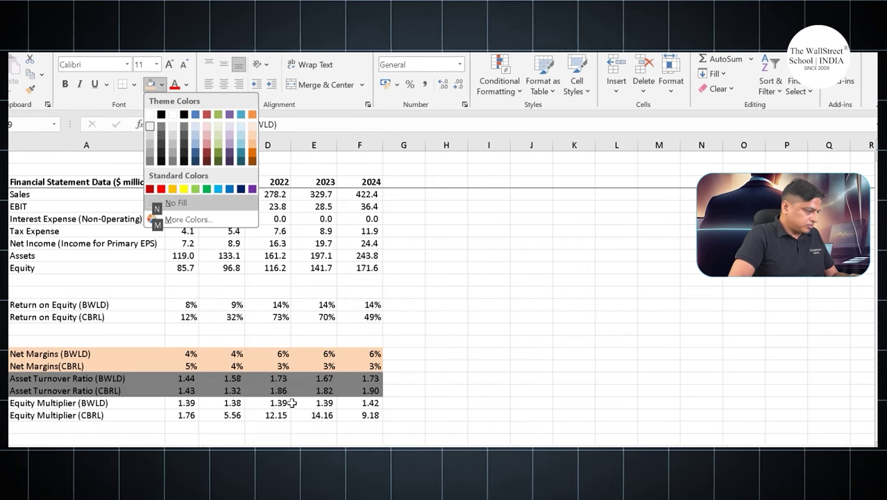
pyautogui.press('Return')
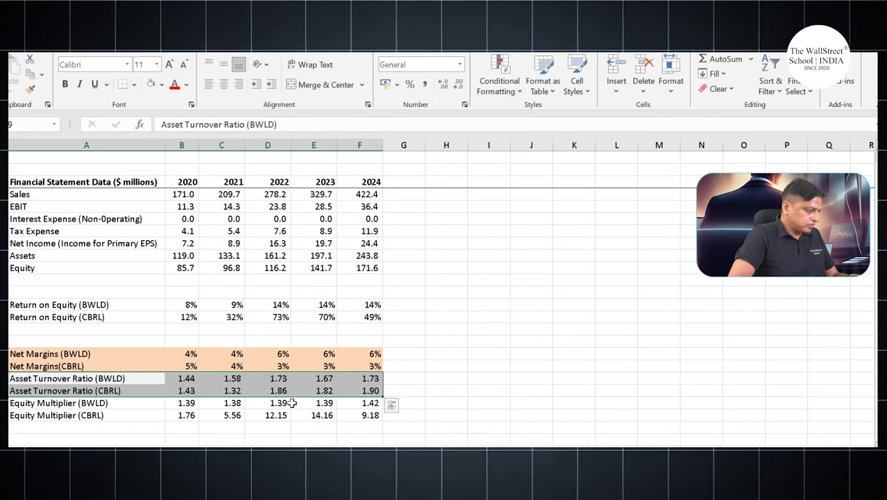
# - Shade the BWLD and CBRL equity multiplier rows, A21:F22, with a light green fill
pyautogui.press('Down')
pyautogui.hotkey('shift', 'Down')
pyautogui.hotkey('shift', 'Right')
pyautogui.hotkey('shift', 'Right')
pyautogui.hotkey('shift', 'Right')
pyautogui.hotkey('shift', 'Right')
pyautogui.hotkey('shift', 'Right')
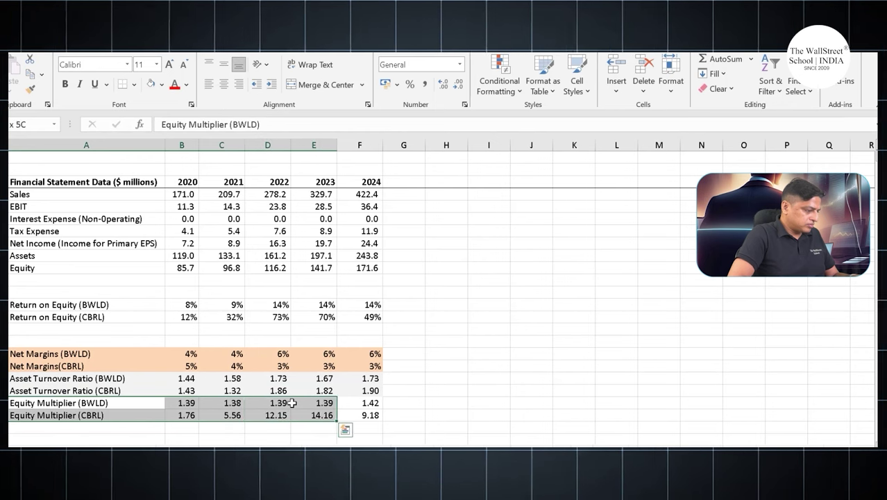
pyautogui.hotkey('alt', 'h')
pyautogui.press('h')
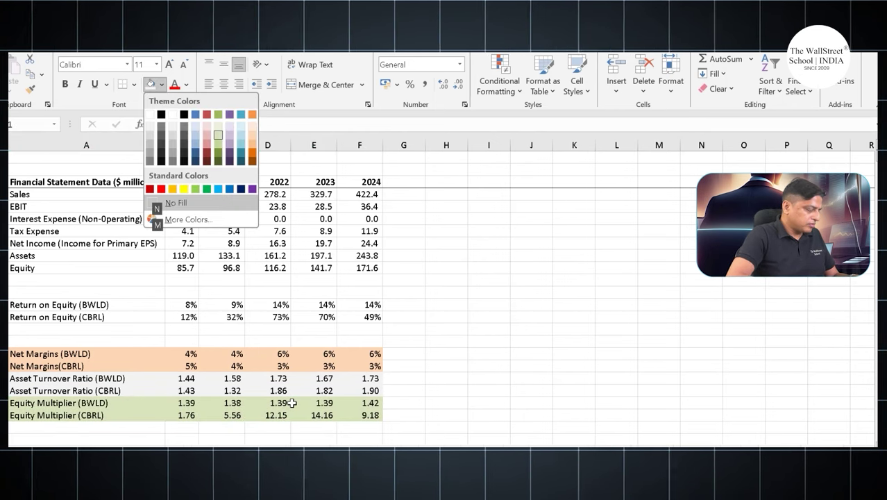
pyautogui.press('Escape')
# - Change the font colour of the two asset turnover rows, A19:F20, to the blue theme colour
pyautogui.press('Down')
pyautogui.press('Down')
pyautogui.press('Up')
pyautogui.press('Up')
pyautogui.press('Up')
pyautogui.press('Up')
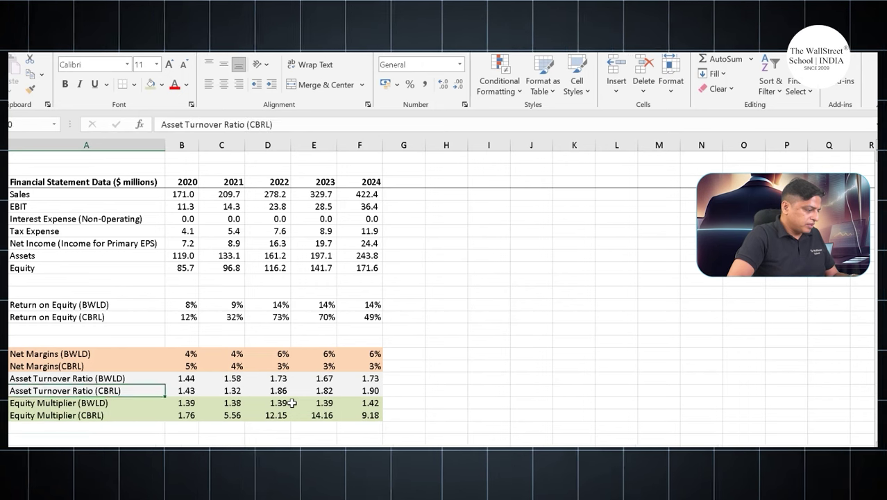
pyautogui.hotkey('shift', 'Down')
pyautogui.hotkey('shift', 'Right')
pyautogui.hotkey('shift', 'Right')
pyautogui.hotkey('shift', 'Right')
pyautogui.hotkey('shift', 'Right')
pyautogui.hotkey('shift', 'Right')
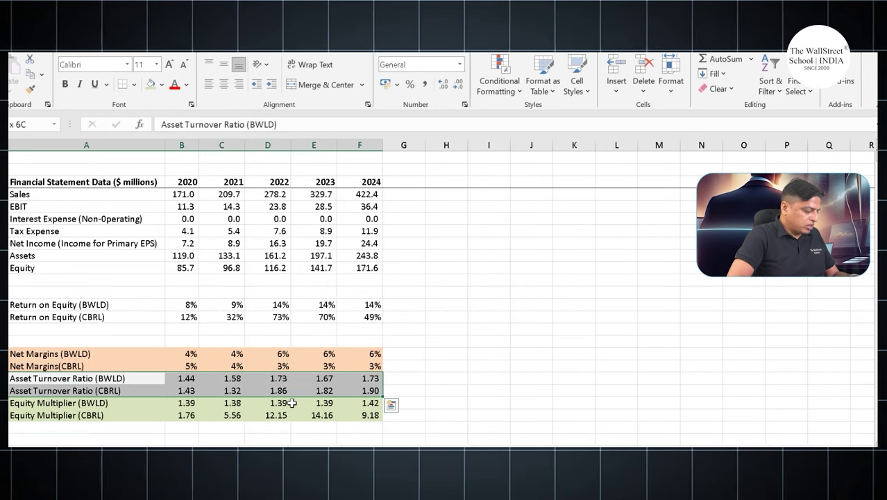
pyautogui.hotkey('alt', 'h')
pyautogui.press('f')
pyautogui.press('c')
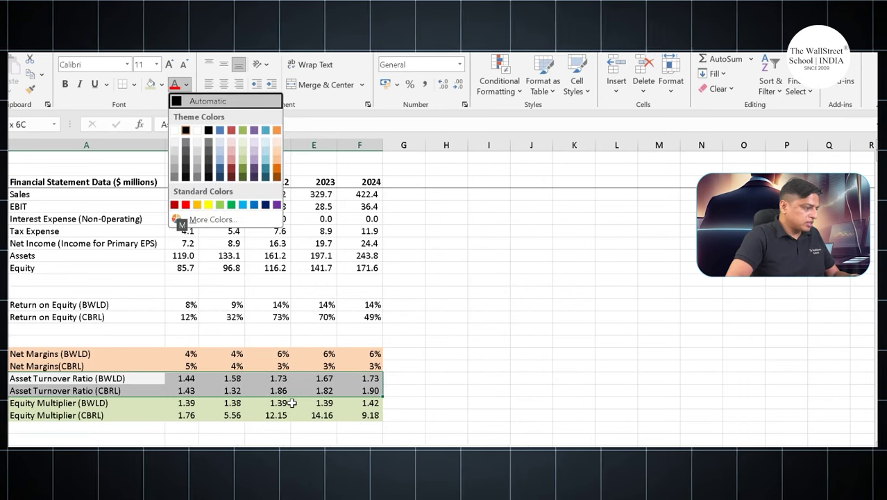
pyautogui.press('Down')
pyautogui.press('Right')
pyautogui.press('Right')
pyautogui.press('Right')
pyautogui.press('Return')
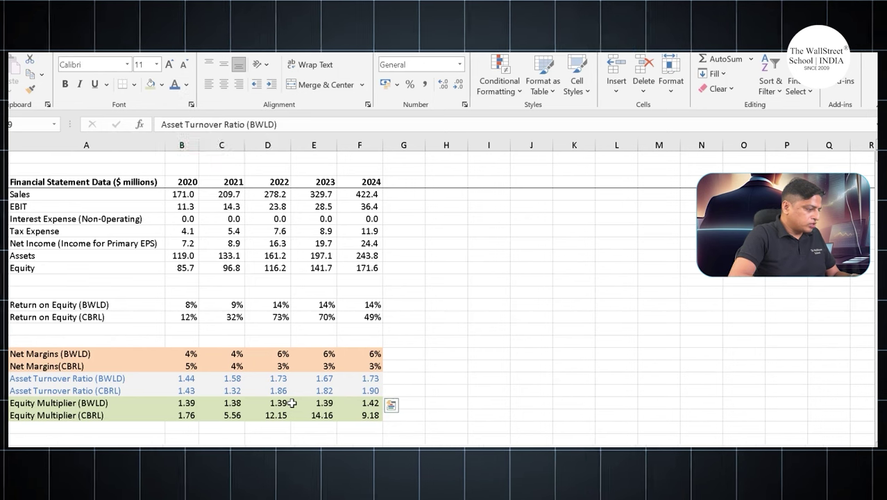
# - Freeze panes at B4 so the year header row and the label column stay fixed while scrolling
pyautogui.scroll(-3, 218, 398)
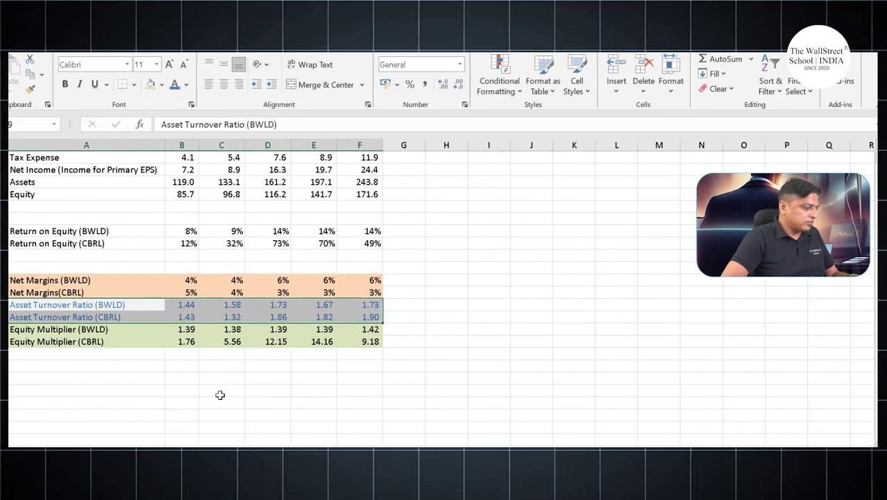
pyautogui.scroll(3, 218, 394)
pyautogui.click(188, 196)
pyautogui.hotkey('alt', 'w')
pyautogui.press('f')
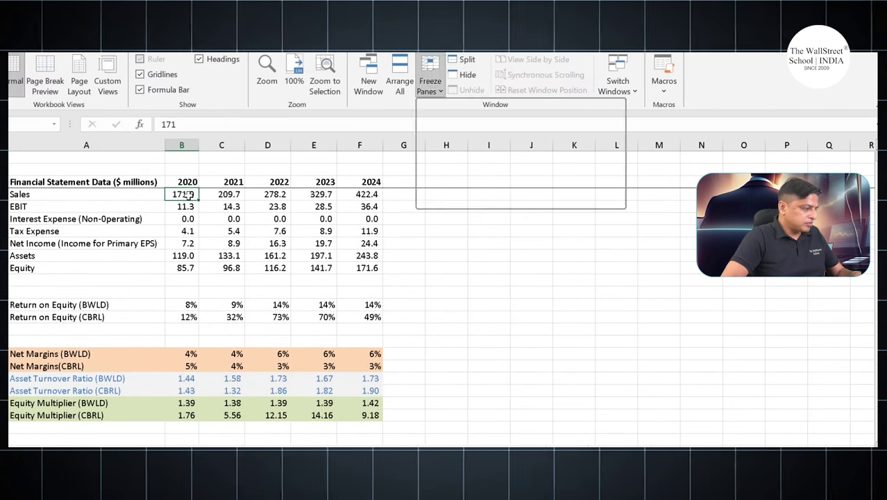
pyautogui.press('f')
pyautogui.scroll(-2, 201, 292)
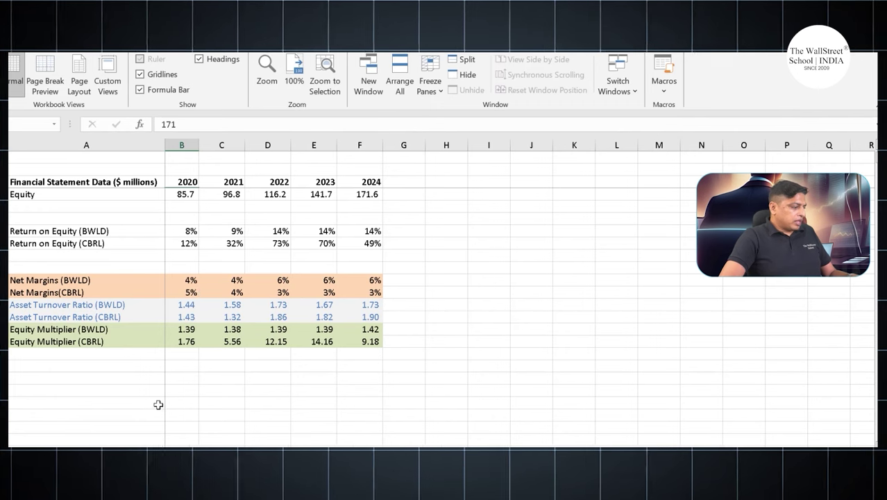
# - Examine the net margin rows, following the BWLD net margin from 2020 to 2024
pyautogui.click(123, 391)
pyautogui.scroll(-2, 127, 379)
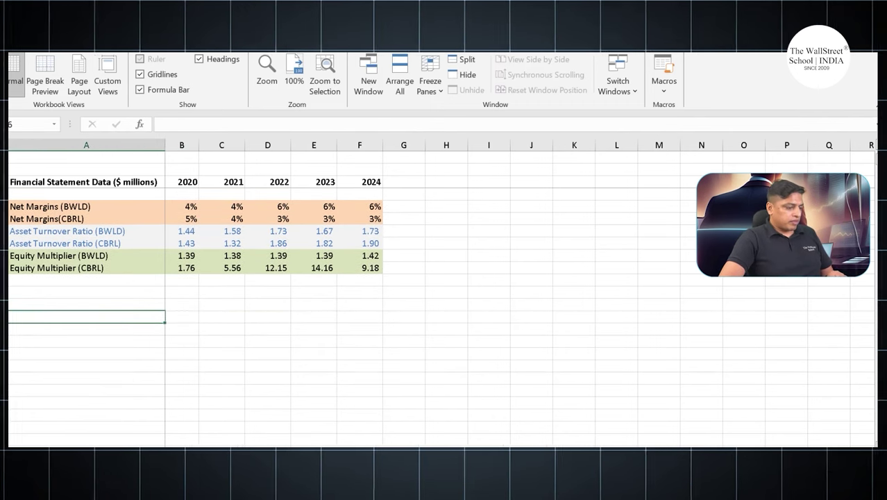
pyautogui.scroll(3, 444, 292)
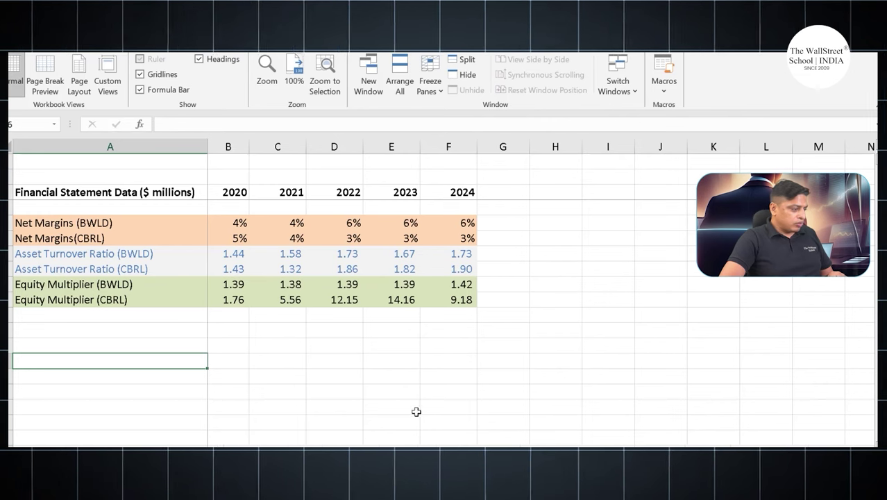
pyautogui.click(374, 408)
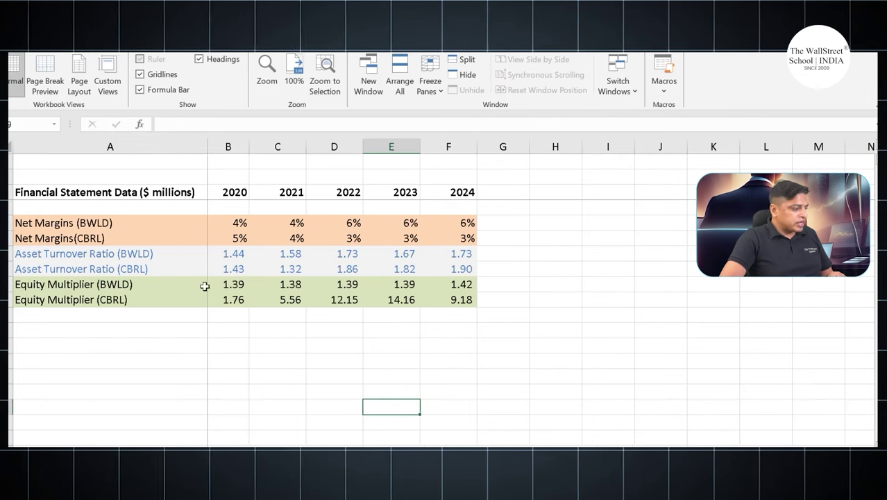
pyautogui.moveTo(97, 223); pyautogui.dragTo(446, 236)
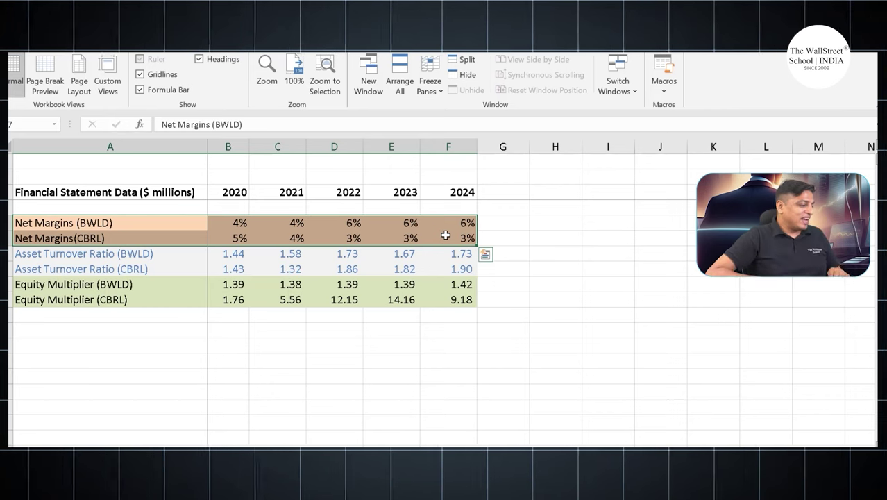
pyautogui.click(174, 226)
pyautogui.hotkey('ctrl', 'Down')
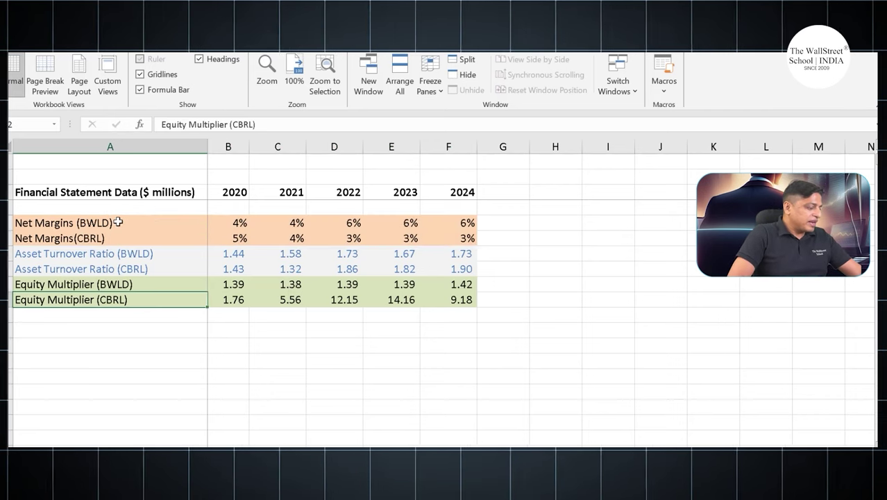
pyautogui.click(118, 222)
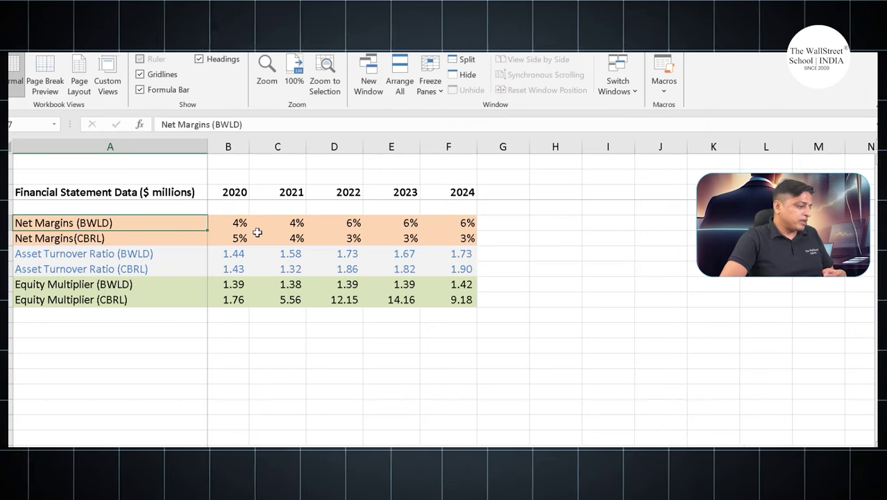
pyautogui.click(233, 222)
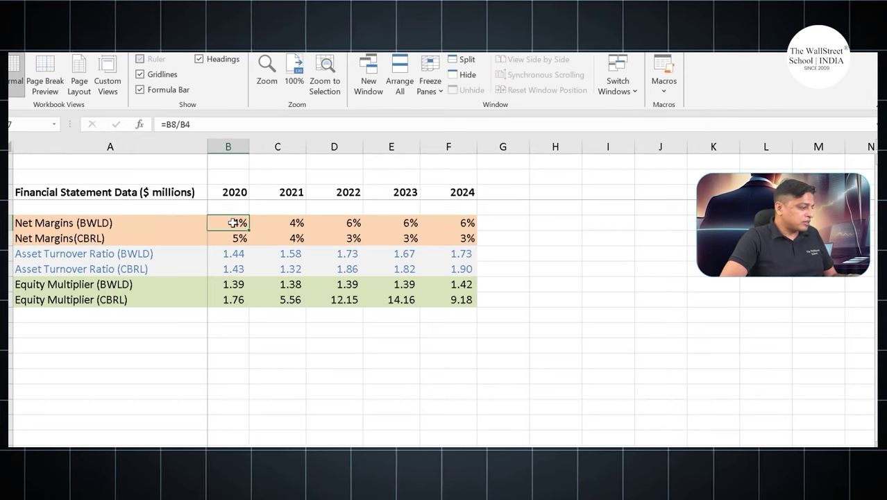
pyautogui.click(281, 222)
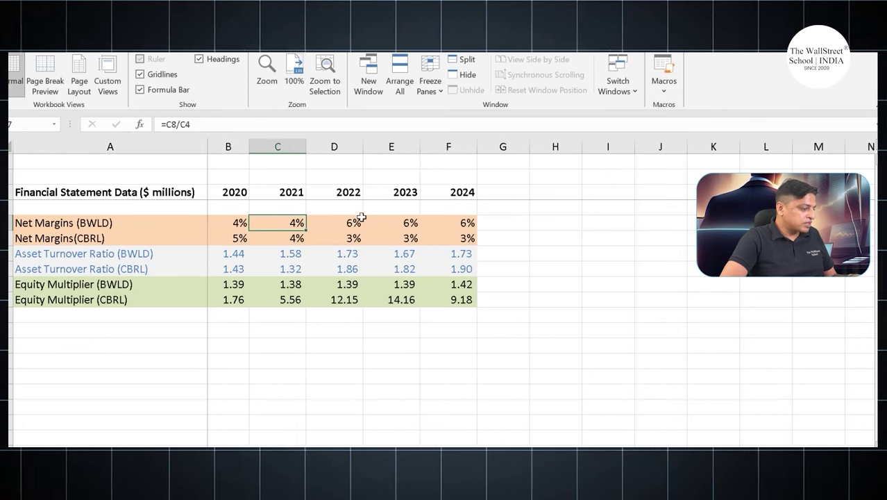
pyautogui.click(354, 222)
pyautogui.click(448, 222)
pyautogui.moveTo(233, 222); pyautogui.dragTo(458, 229)
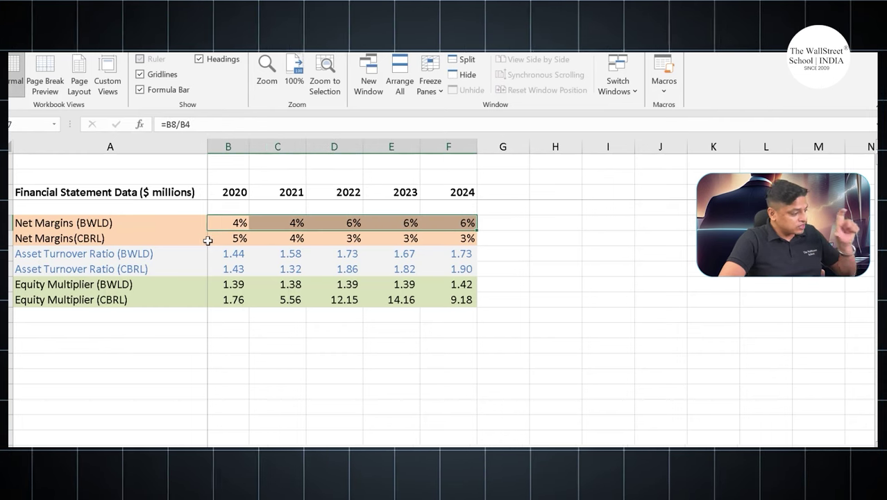
# - Examine the CBRL net margin year by year from 2020 to 2024
pyautogui.click(149, 237)
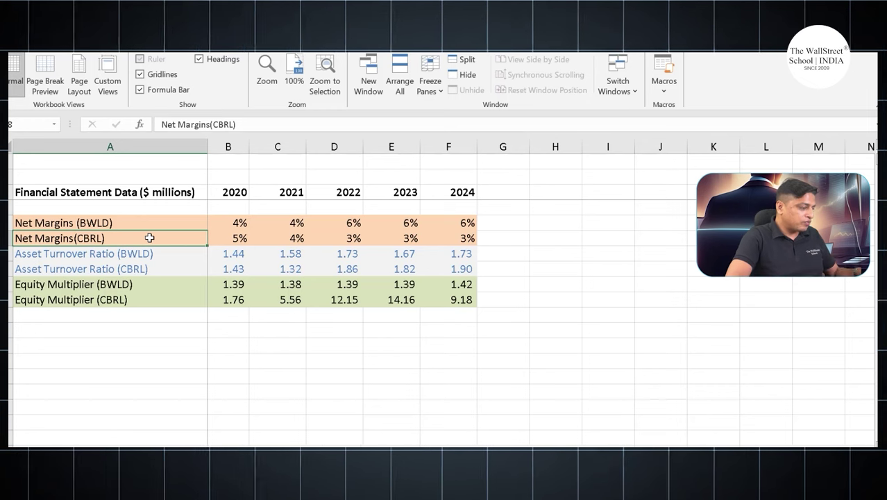
pyautogui.press('Right')
pyautogui.press('Right')
pyautogui.press('Right')
pyautogui.press('Right')
pyautogui.press('Right')
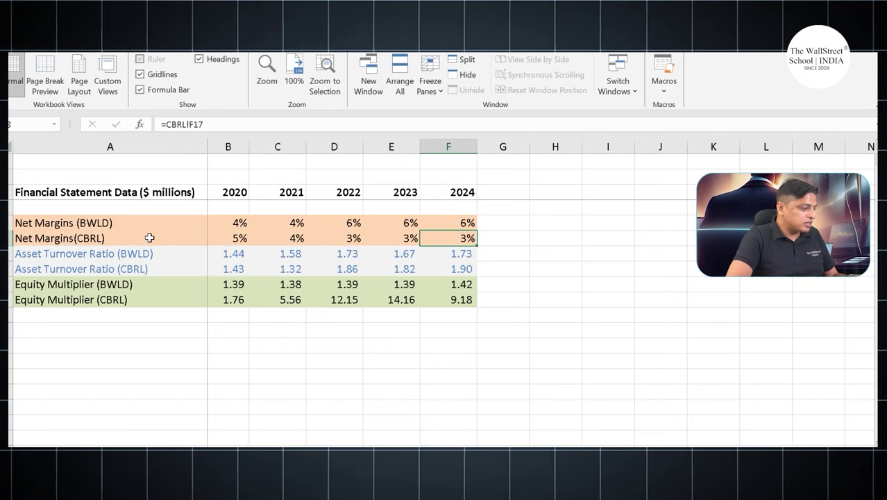
pyautogui.press('Left')
pyautogui.press('Left')
pyautogui.press('Left')
pyautogui.press('Left')
pyautogui.press('Left')
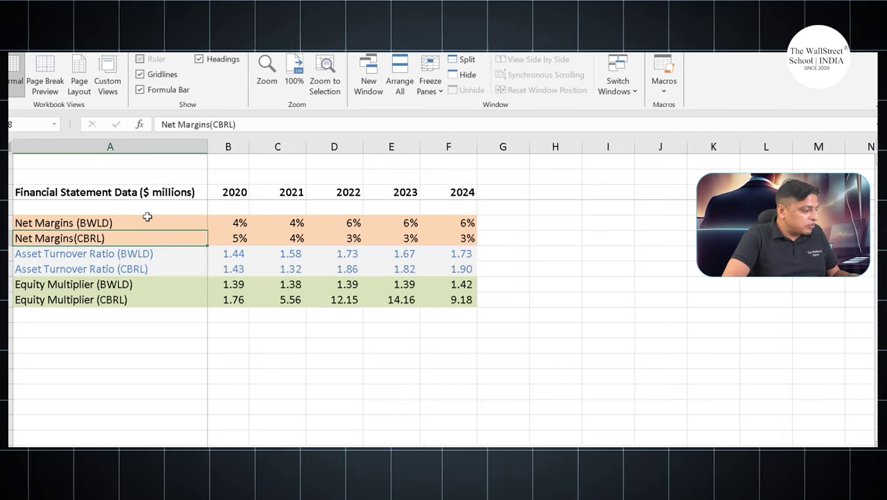
# - Compare the 2020 to 2024 net margins of BWLD with those of CBRL
pyautogui.click(148, 220)
pyautogui.moveTo(240, 224); pyautogui.dragTo(476, 220)
pyautogui.click(671, 270)
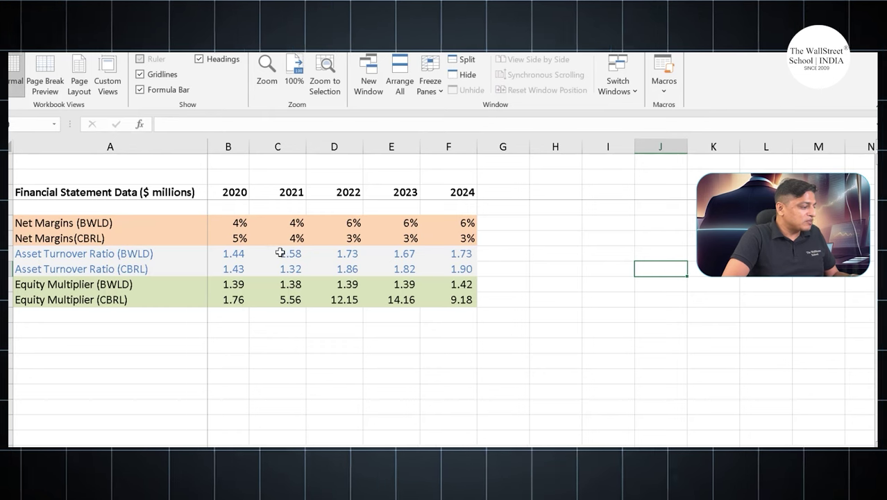
pyautogui.click(252, 393)
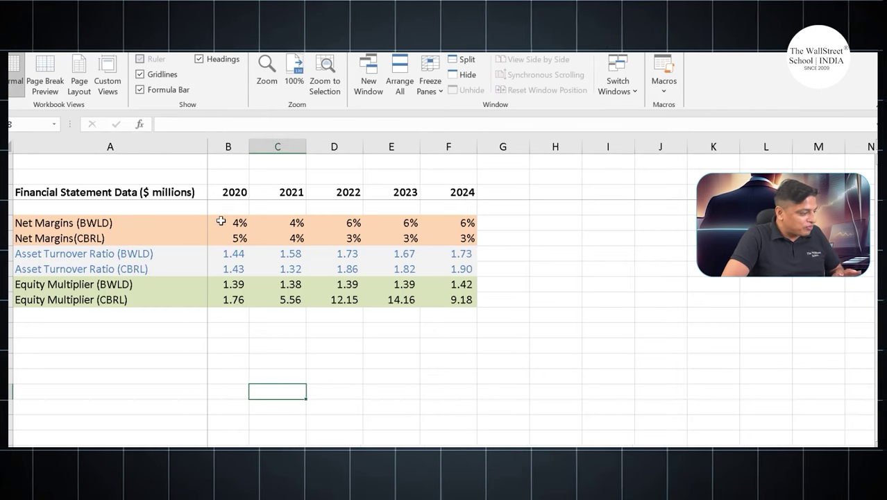
pyautogui.moveTo(229, 238); pyautogui.dragTo(456, 244)
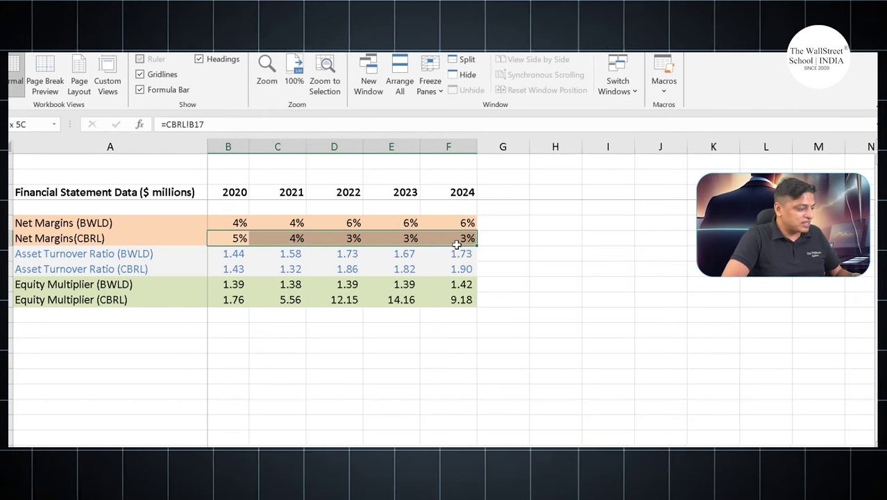
pyautogui.click(603, 248)
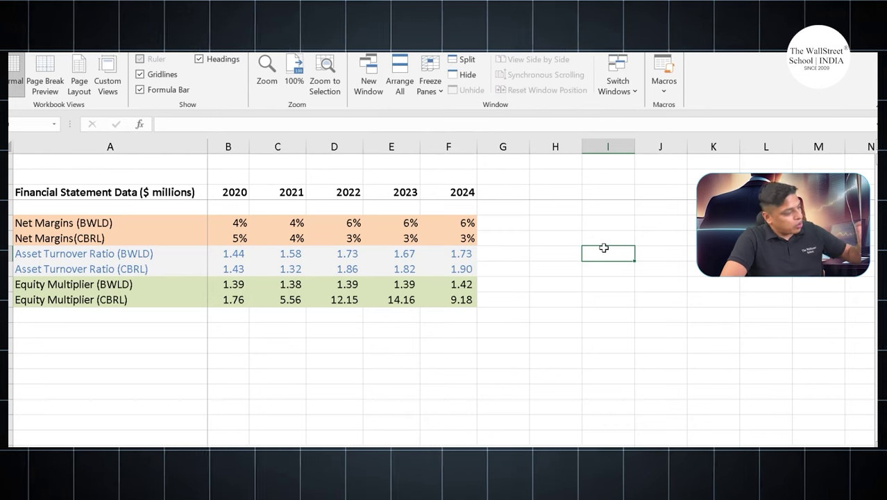
pyautogui.click(638, 244)
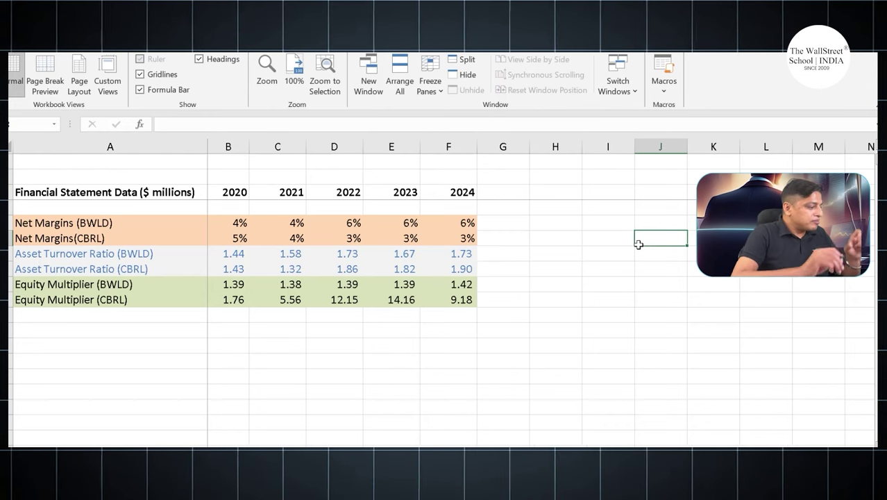
# - Review the BWLD net margins from 2020 to 2023 in the comparison table
pyautogui.click(145, 222)
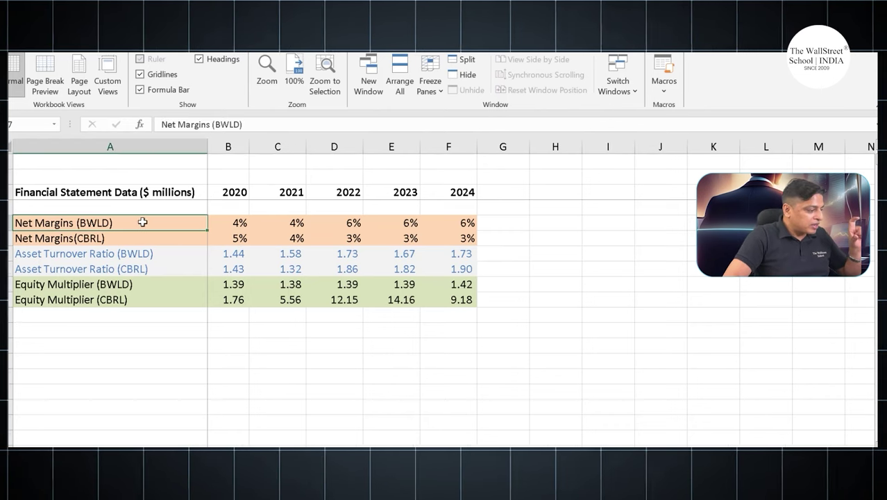
pyautogui.moveTo(230, 224); pyautogui.dragTo(365, 229)
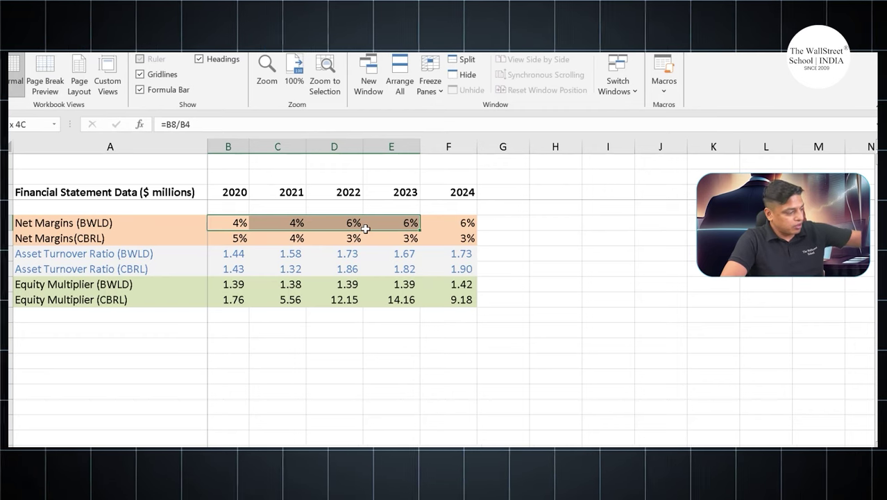
pyautogui.click(179, 344)
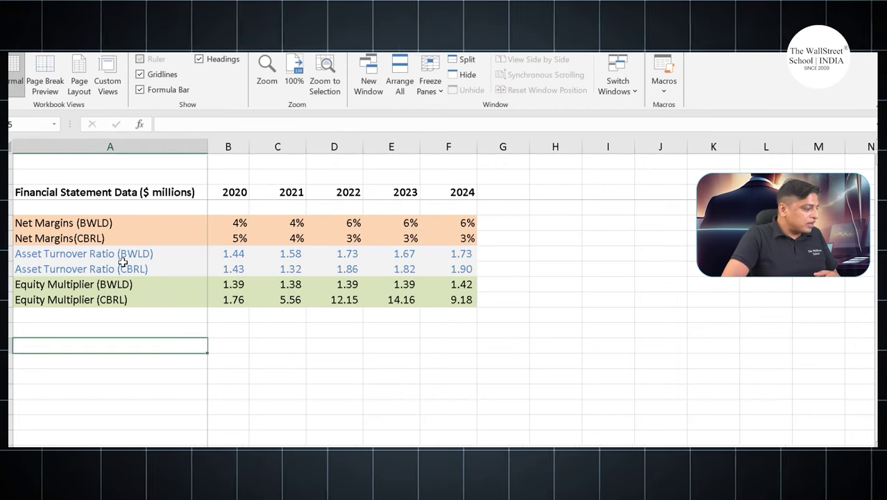
# - Examine the BWLD asset turnover ratio across 2020 to 2024, checking the first year against the last
pyautogui.moveTo(123, 255); pyautogui.dragTo(464, 257)
pyautogui.click(135, 358)
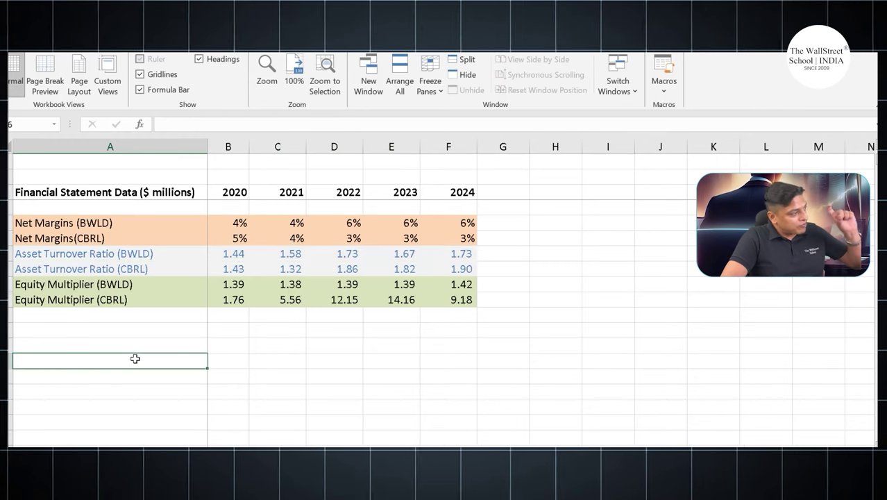
pyautogui.click(278, 363)
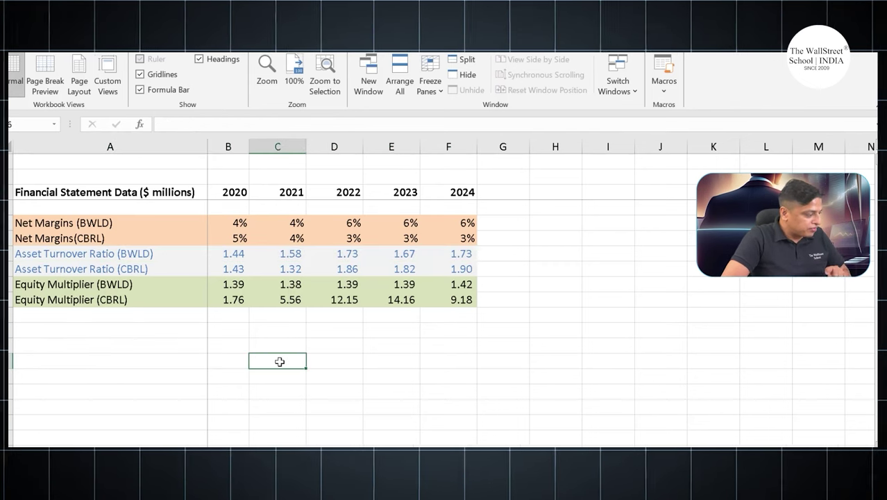
pyautogui.click(231, 254)
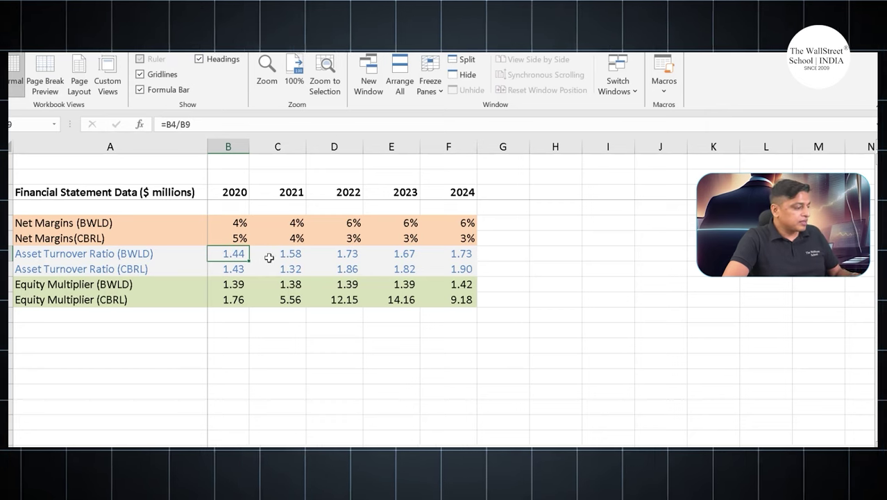
pyautogui.moveTo(231, 254); pyautogui.dragTo(435, 255)
pyautogui.click(622, 278)
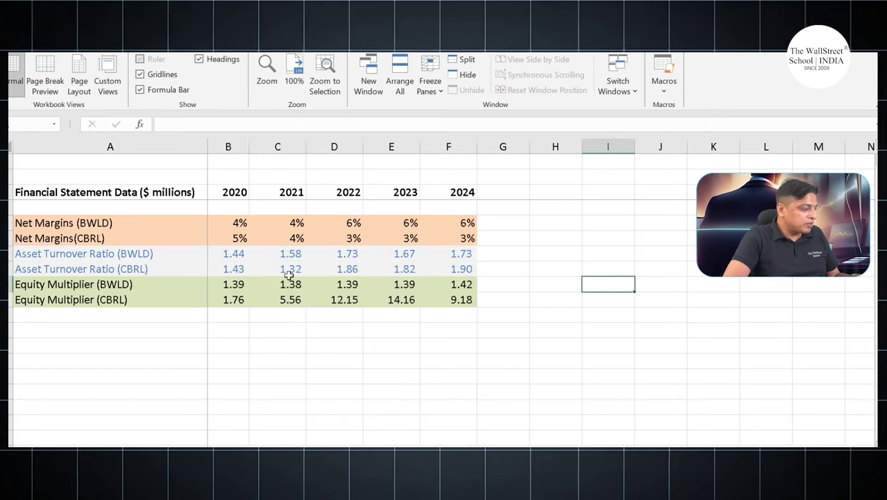
pyautogui.click(232, 254)
pyautogui.click(462, 254)
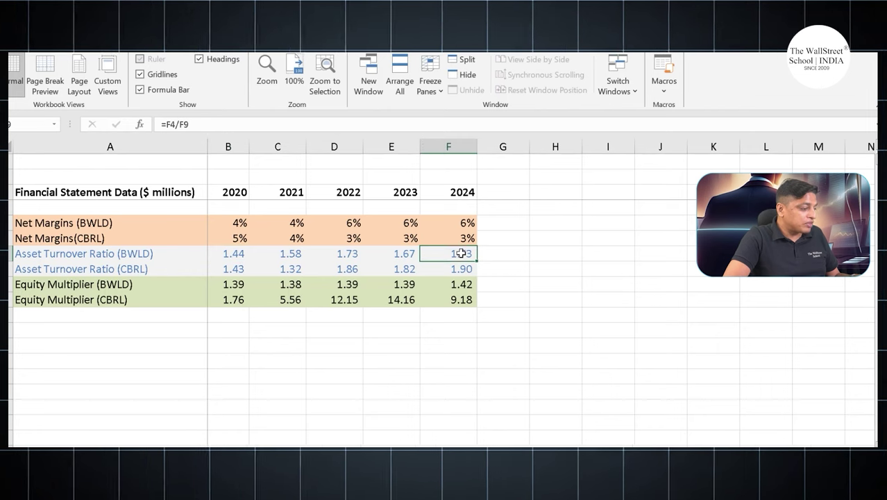
pyautogui.press('Right')
pyautogui.press('Right')
pyautogui.click(467, 254)
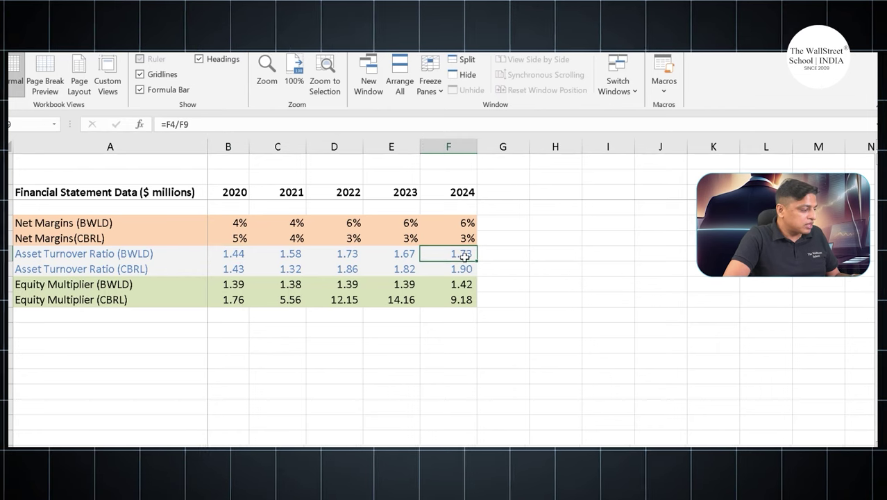
# - Examine the CBRL asset turnover ratio year by year from 2020 to 2024
pyautogui.click(148, 271)
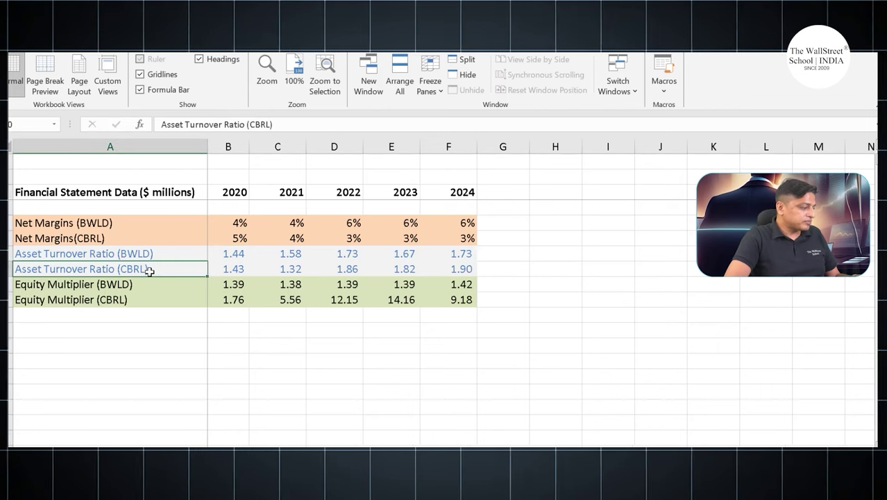
pyautogui.click(234, 269)
pyautogui.click(290, 272)
pyautogui.click(345, 269)
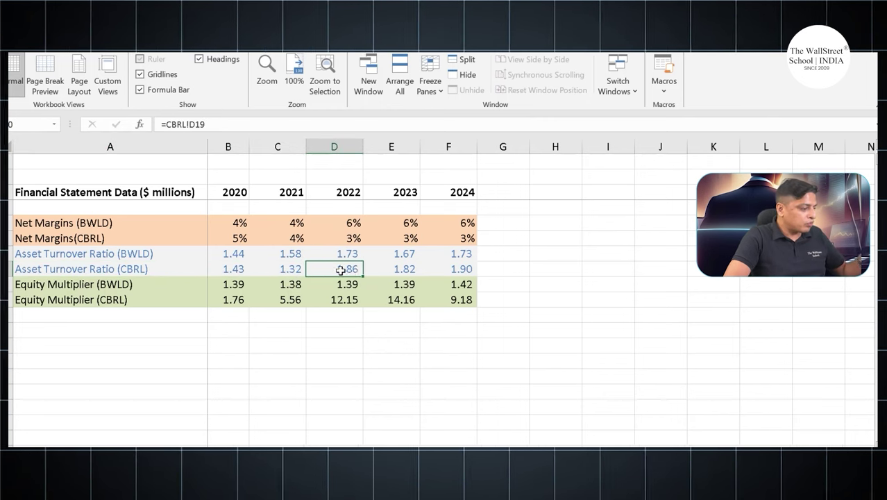
pyautogui.click(408, 269)
pyautogui.click(460, 271)
pyautogui.moveTo(221, 268); pyautogui.dragTo(454, 268)
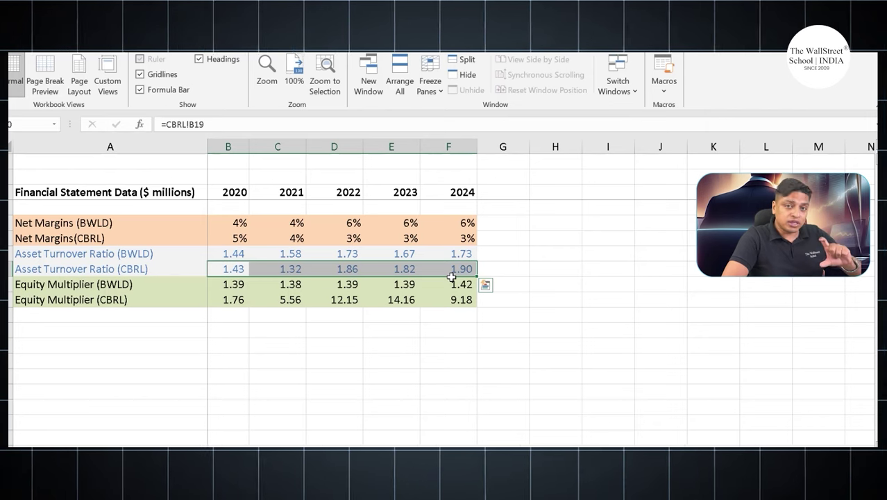
# - Compare the 2020 to 2024 asset turnover ratios of BWLD with those of CBRL
pyautogui.moveTo(197, 252); pyautogui.dragTo(444, 274)
pyautogui.click(349, 347)
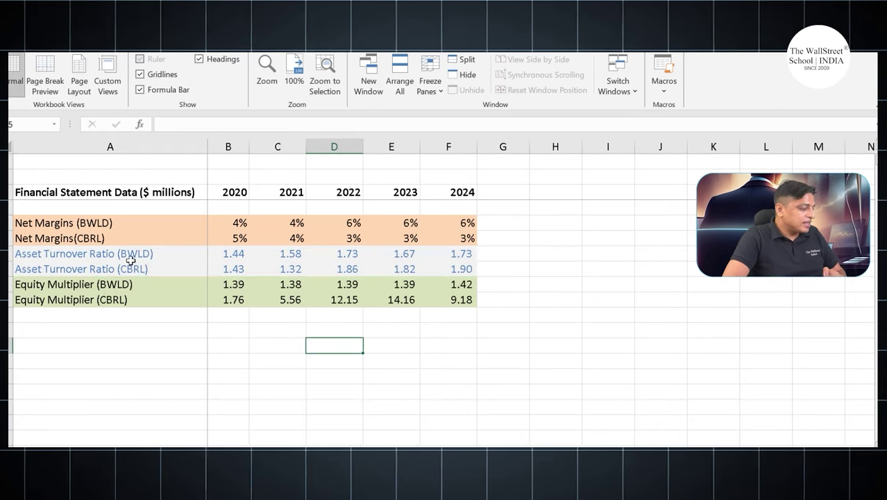
pyautogui.click(197, 267)
pyautogui.moveTo(221, 268); pyautogui.dragTo(461, 270)
pyautogui.click(135, 258)
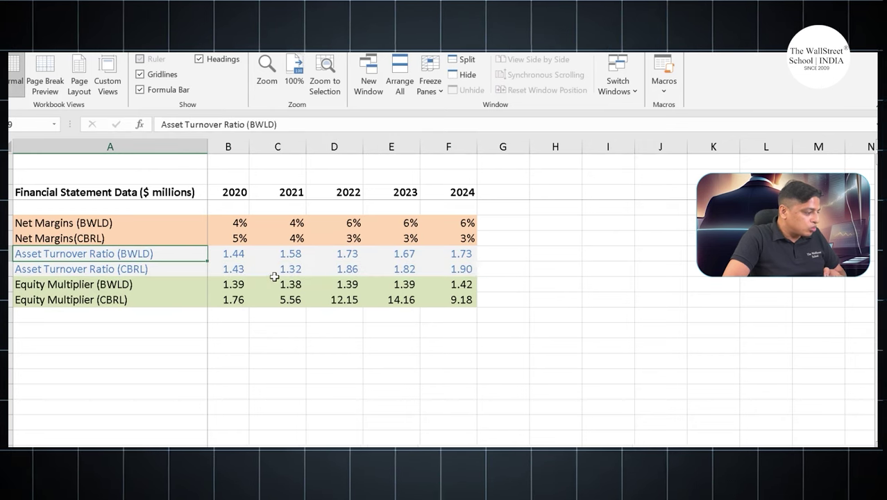
pyautogui.click(184, 270)
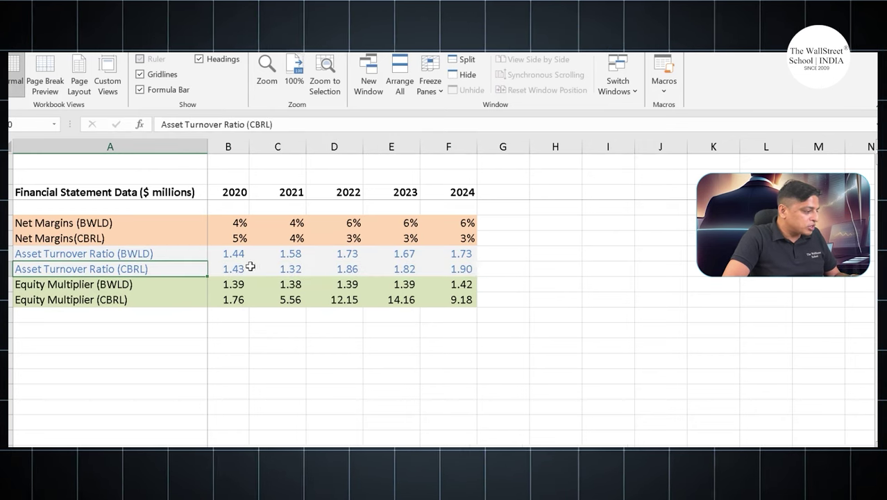
pyautogui.moveTo(239, 256); pyautogui.dragTo(536, 266)
pyautogui.press('Down')
pyautogui.press('Down')
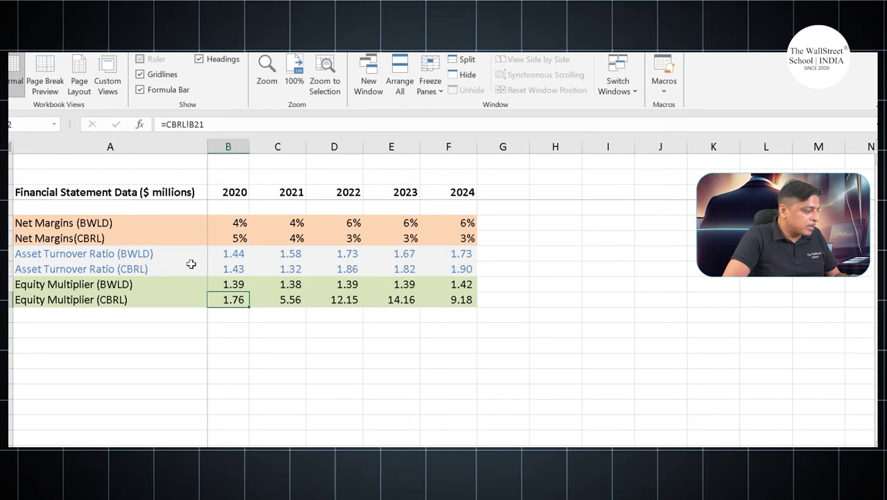
pyautogui.click(98, 270)
pyautogui.moveTo(229, 269); pyautogui.dragTo(459, 273)
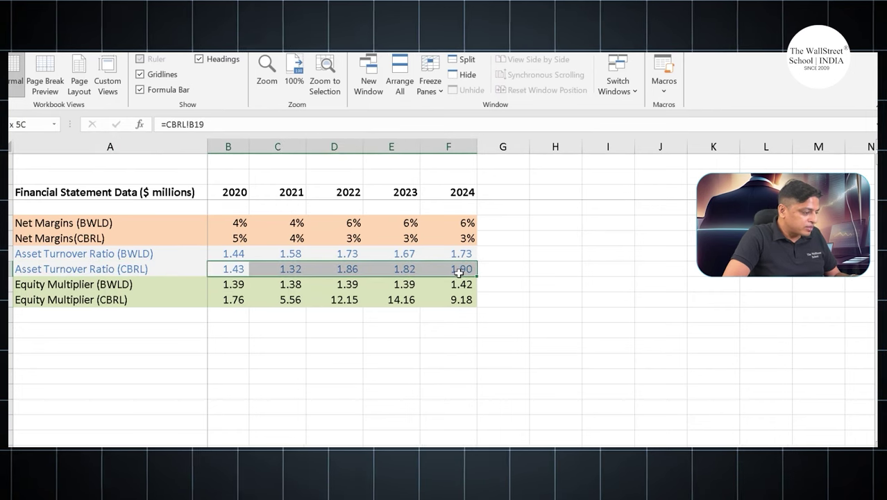
pyautogui.click(557, 274)
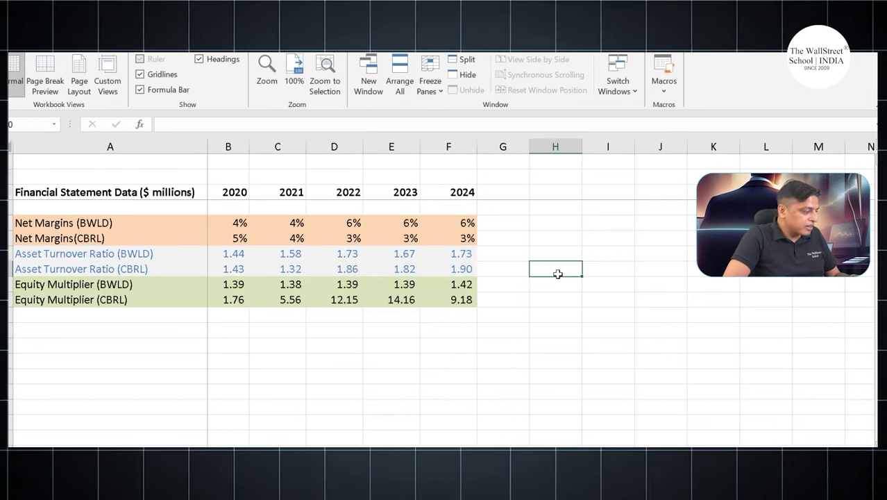
# - Examine the BWLD equity multiplier year by year from 2020 to 2024
pyautogui.click(103, 341)
pyautogui.click(103, 286)
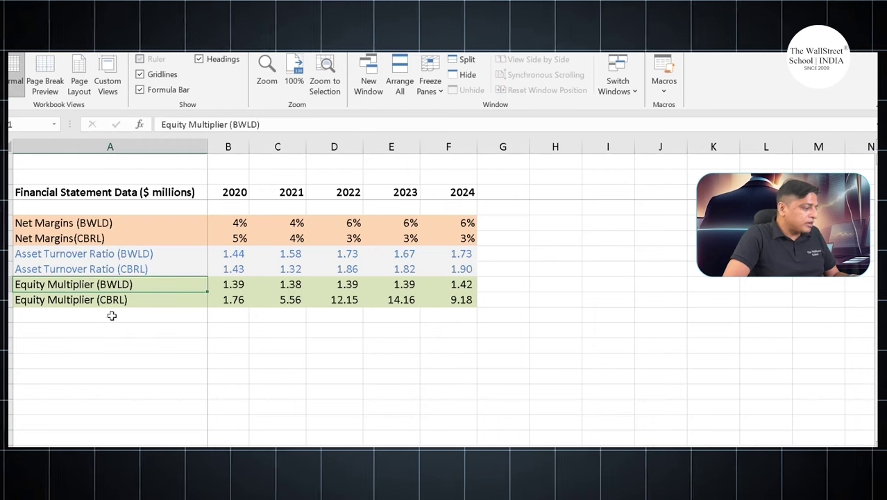
pyautogui.click(105, 332)
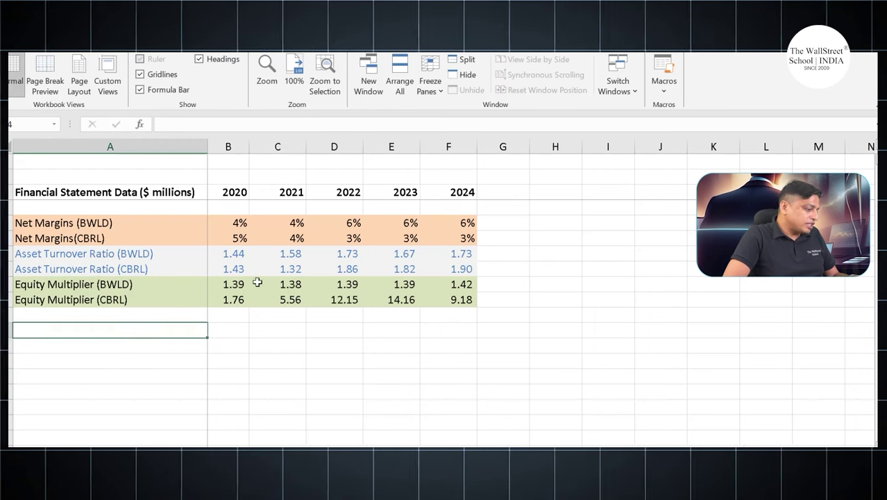
pyautogui.click(228, 284)
pyautogui.click(293, 285)
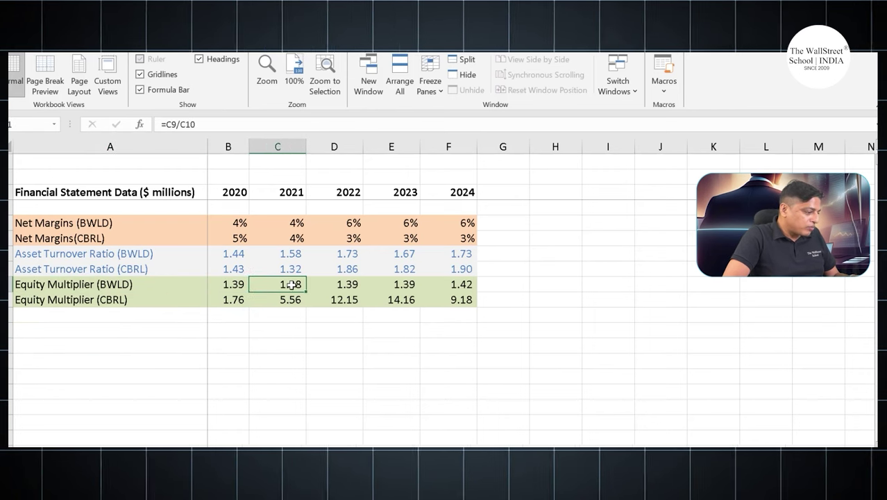
pyautogui.click(357, 285)
pyautogui.click(403, 285)
pyautogui.click(463, 289)
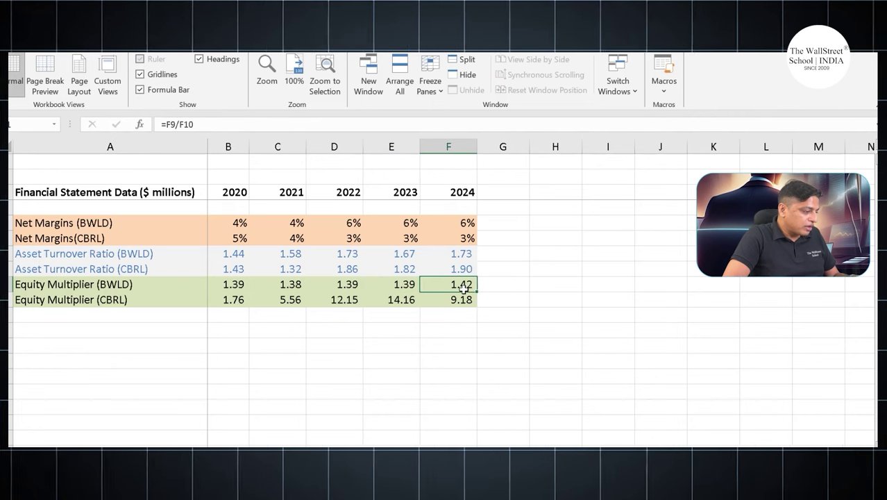
pyautogui.click(211, 283)
pyautogui.moveTo(234, 283); pyautogui.dragTo(463, 292)
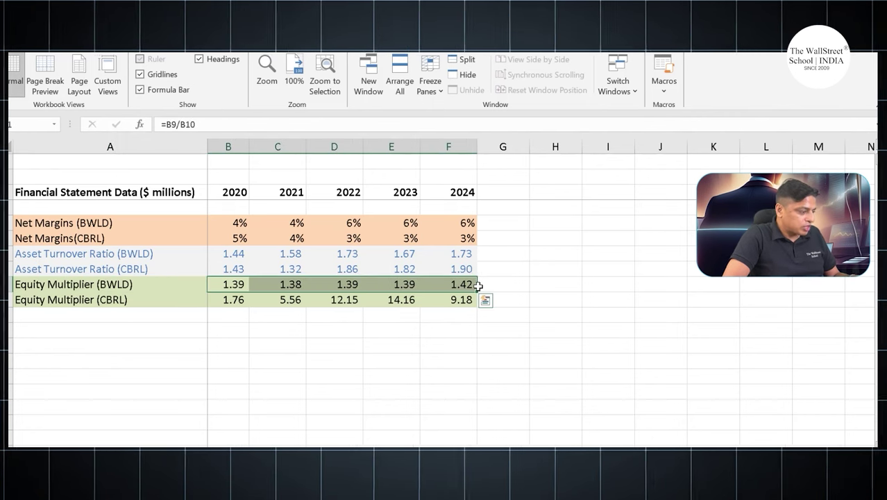
pyautogui.click(120, 331)
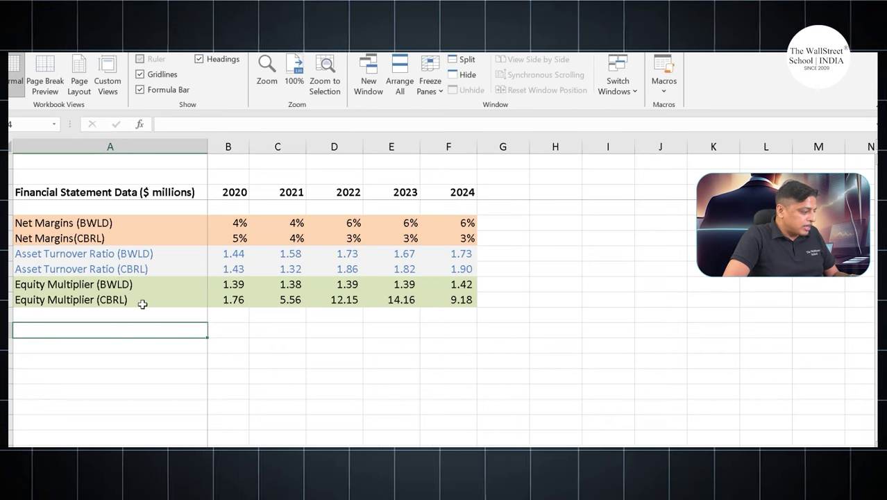
# - Follow the CBRL equity multiplier from 2020 through 2024
pyautogui.moveTo(139, 301); pyautogui.dragTo(226, 300)
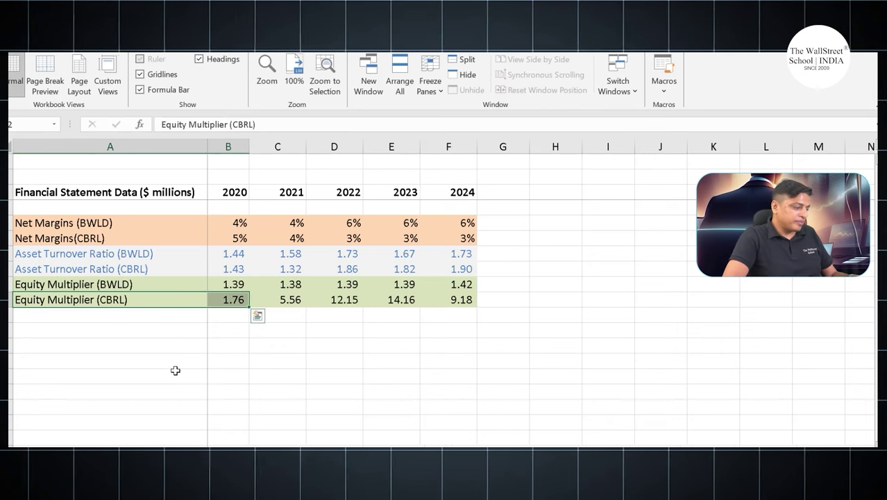
pyautogui.click(149, 374)
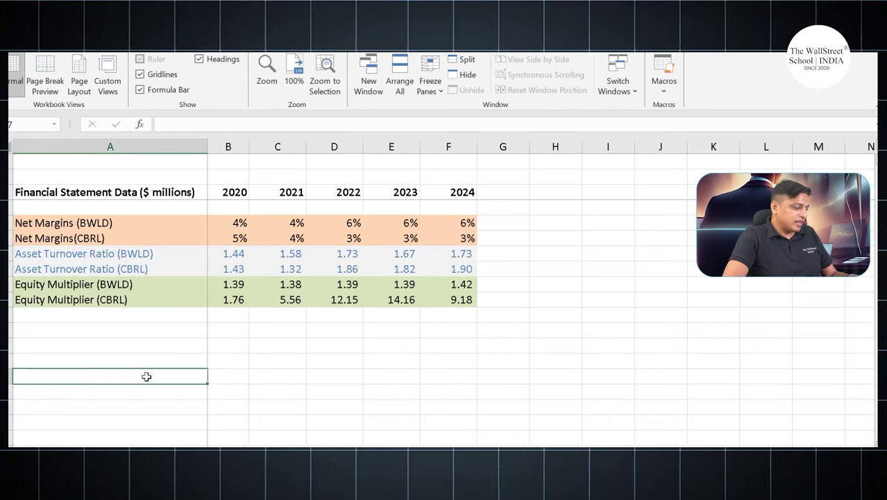
pyautogui.click(233, 301)
pyautogui.click(336, 302)
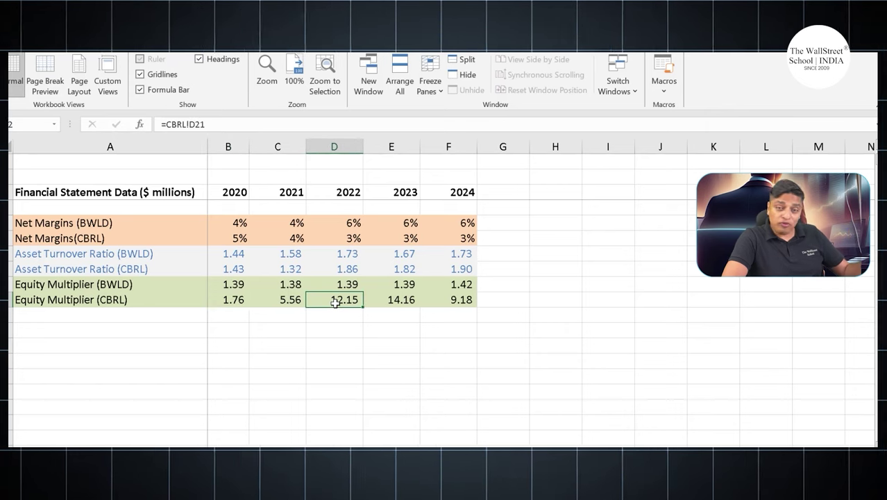
pyautogui.click(402, 302)
pyautogui.click(453, 300)
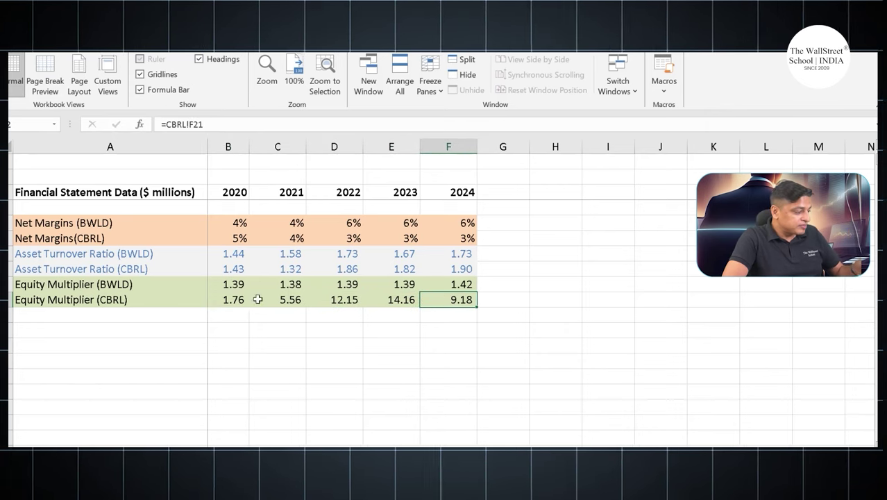
pyautogui.moveTo(190, 297); pyautogui.dragTo(434, 304)
# - Compare the 2020 to 2024 equity multipliers of BWLD and CBRL, focusing on the CBRL row
pyautogui.click(118, 330)
pyautogui.moveTo(115, 290); pyautogui.dragTo(485, 294)
pyautogui.click(141, 322)
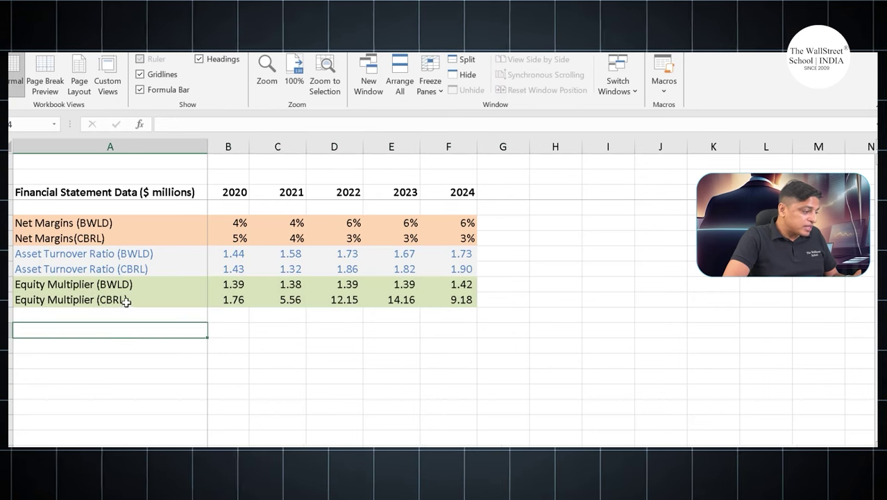
pyautogui.moveTo(127, 301); pyautogui.dragTo(464, 301)
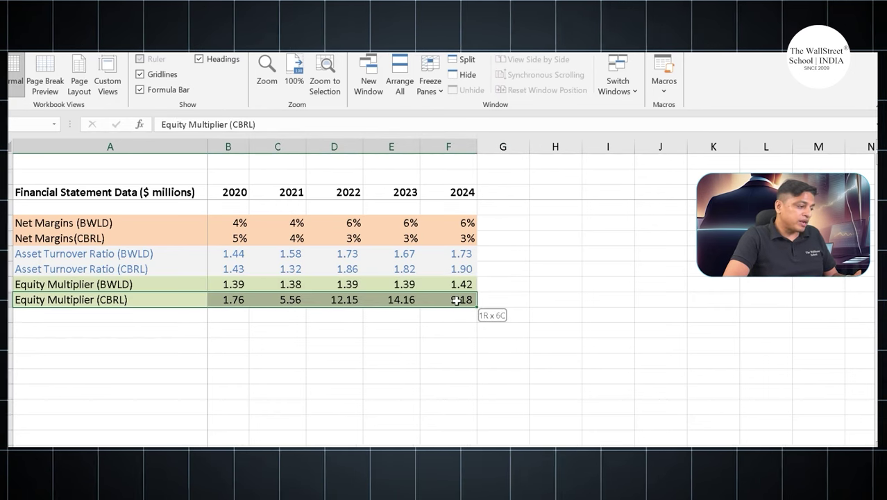
pyautogui.click(391, 329)
pyautogui.moveTo(237, 304); pyautogui.dragTo(430, 304)
pyautogui.click(274, 369)
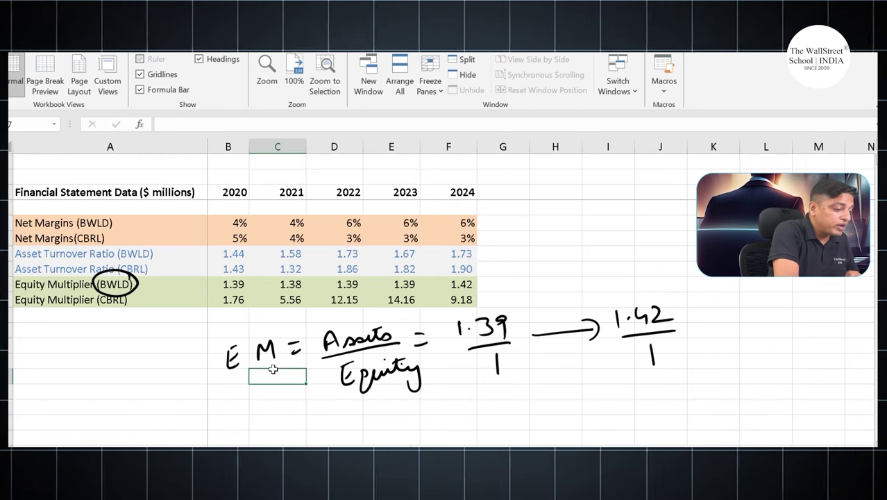
# - Tick the handwritten BWLD multipliers 1.39 and 1.42, and handwrite CBRL's assets-to-equity change below them as 1.76/1 → 9/1
pyautogui.moveTo(511, 315); pyautogui.dragTo(523, 306)
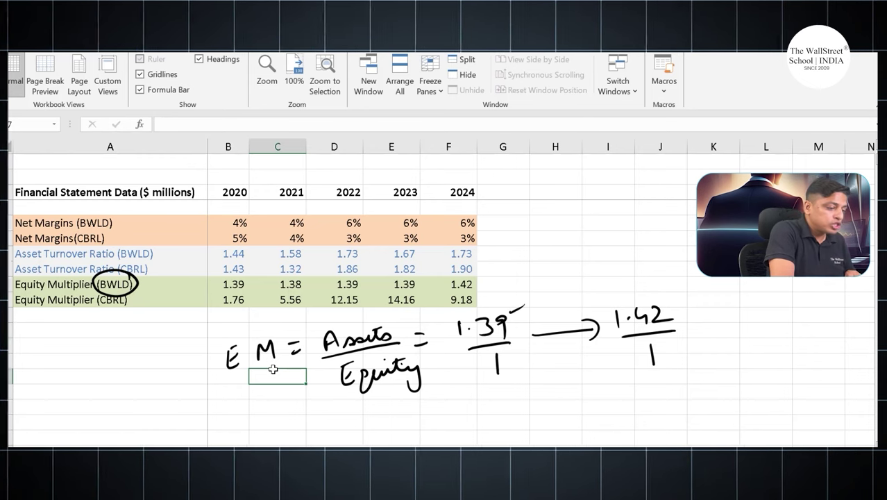
pyautogui.moveTo(671, 311); pyautogui.dragTo(673, 307)
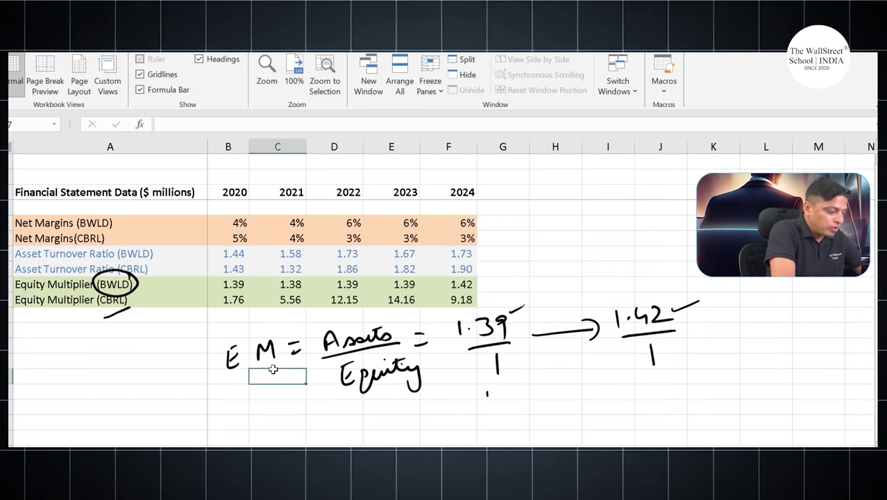
pyautogui.moveTo(487, 390)
pyautogui.mouseDown()
pyautogui.moveTo(489, 406)
pyautogui.moveTo(527, 394)
pyautogui.mouseUp()
pyautogui.moveTo(500, 414); pyautogui.dragTo(536, 404)
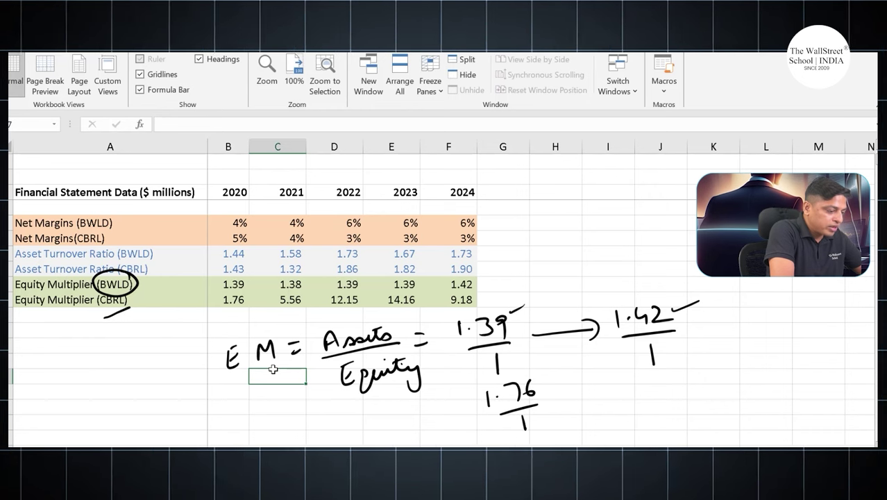
pyautogui.moveTo(598, 379); pyautogui.dragTo(601, 398)
pyautogui.moveTo(661, 369); pyautogui.dragTo(661, 388)
pyautogui.moveTo(645, 398)
pyautogui.mouseDown()
pyautogui.moveTo(673, 394)
pyautogui.moveTo(665, 421)
pyautogui.mouseUp()
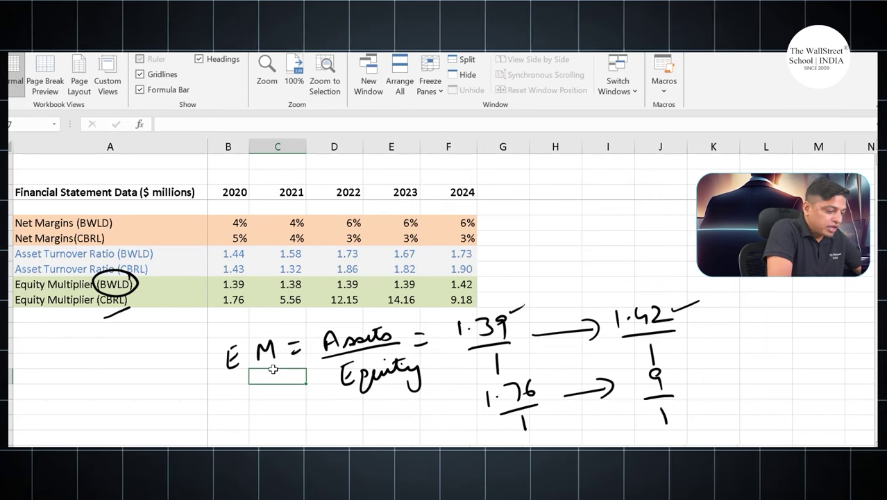
# - Circle CBRL's two handwritten equity 1s together, circle its 1.76 and 9 separately, and write 5x beside the 9
pyautogui.moveTo(522, 408)
pyautogui.mouseDown()
pyautogui.moveTo(501, 425)
pyautogui.moveTo(683, 433)
pyautogui.mouseUp()
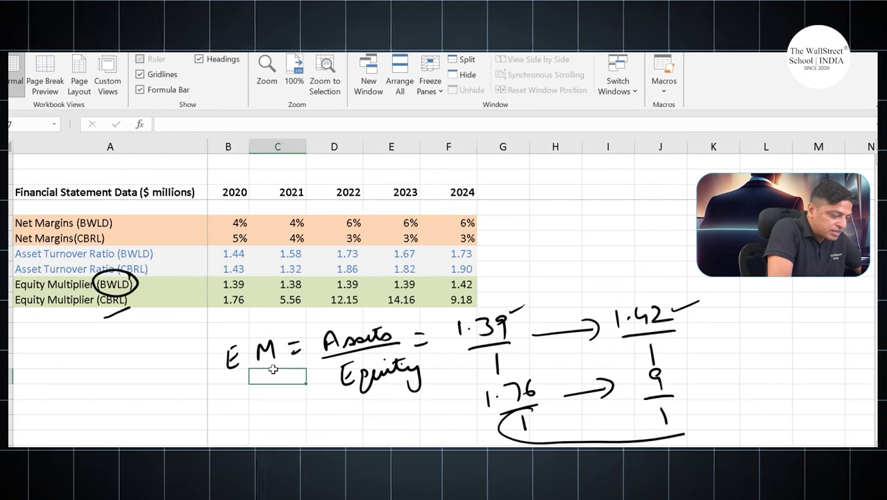
pyautogui.moveTo(539, 367)
pyautogui.mouseDown()
pyautogui.moveTo(491, 368)
pyautogui.moveTo(555, 381)
pyautogui.mouseUp()
pyautogui.moveTo(668, 358)
pyautogui.mouseDown()
pyautogui.moveTo(635, 399)
pyautogui.moveTo(663, 359)
pyautogui.mouseUp()
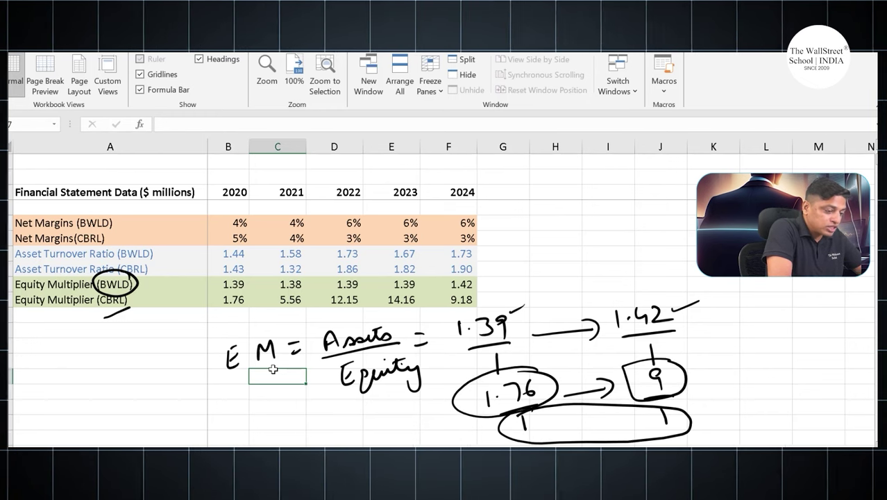
pyautogui.moveTo(726, 366)
pyautogui.mouseDown()
pyautogui.moveTo(745, 374)
pyautogui.moveTo(728, 376)
pyautogui.mouseUp()
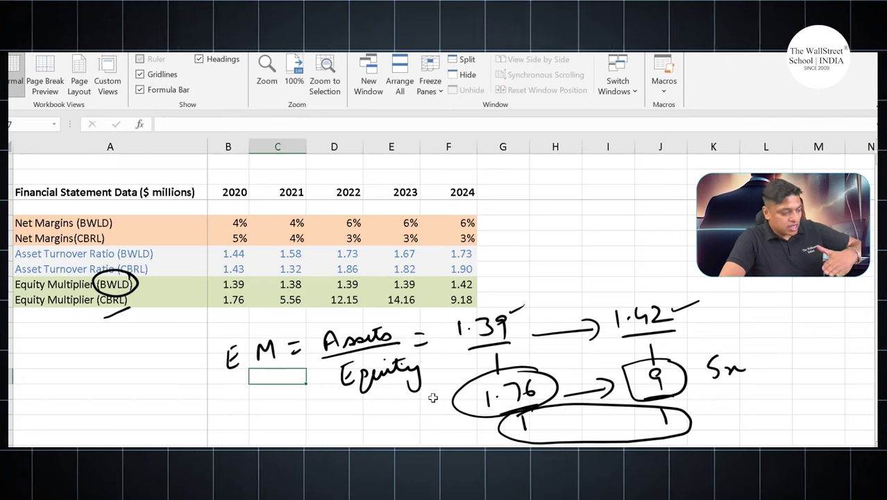
# - Review the BWLD equity multiplier row, and contrast it with CBRL's 2020 and 2024 values and full row
pyautogui.scroll(-1, 535, 373)
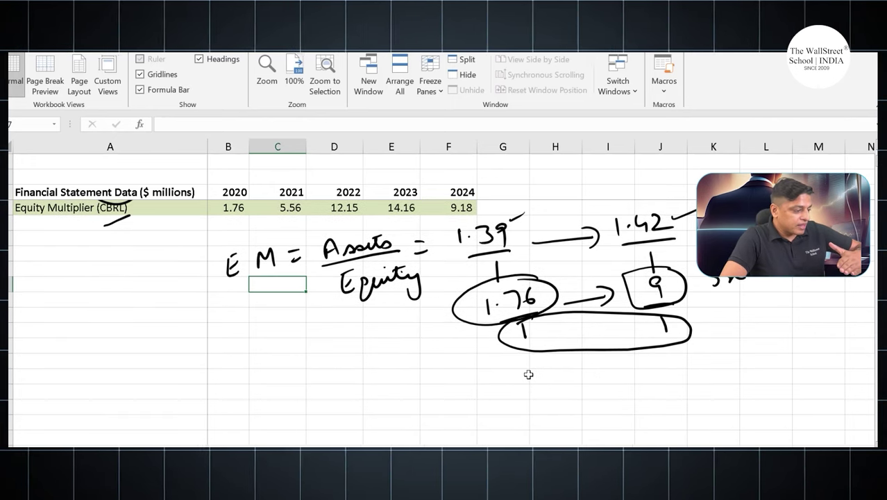
pyautogui.hotkey('ctrl', 'z')
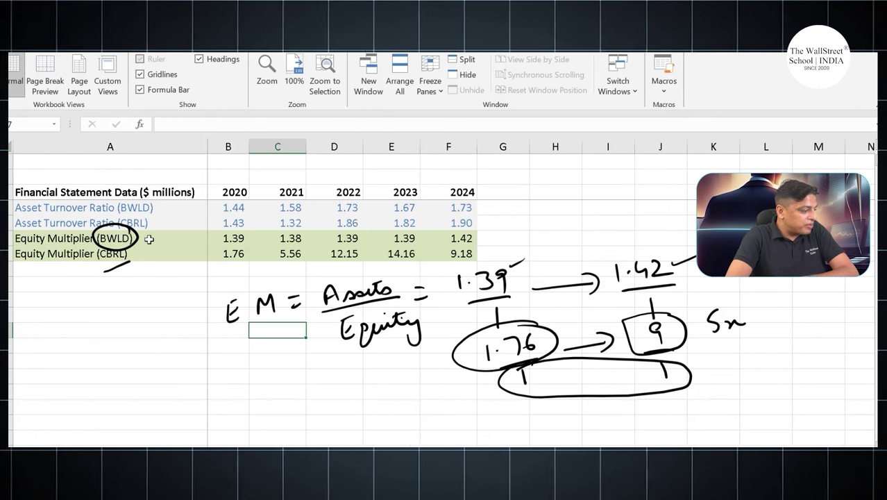
pyautogui.moveTo(234, 238); pyautogui.dragTo(449, 238)
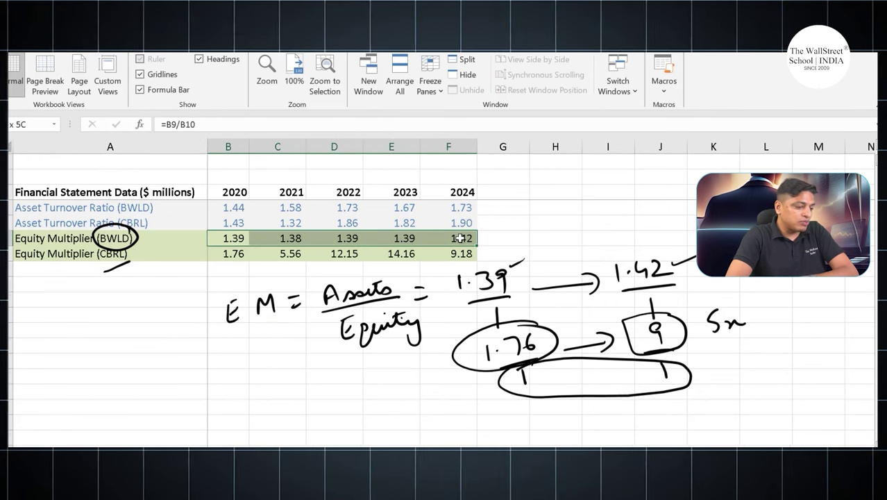
pyautogui.click(198, 299)
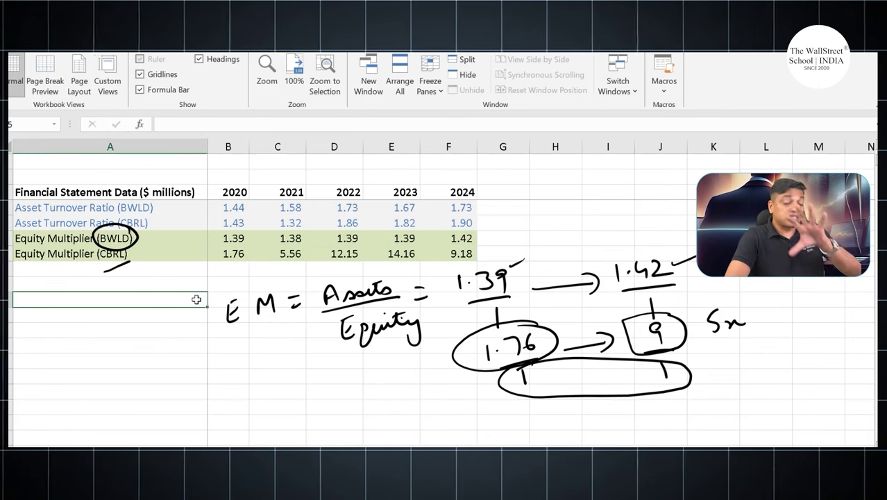
pyautogui.click(244, 277)
pyautogui.click(236, 254)
pyautogui.click(462, 255)
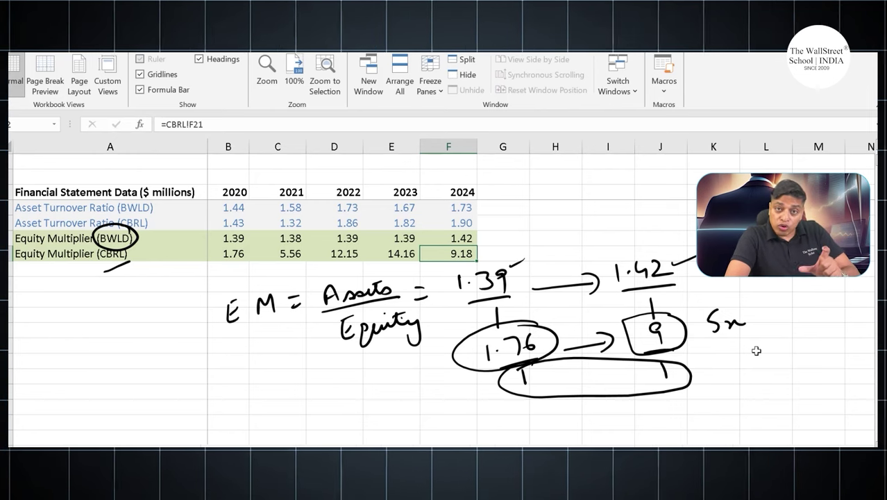
pyautogui.click(581, 222)
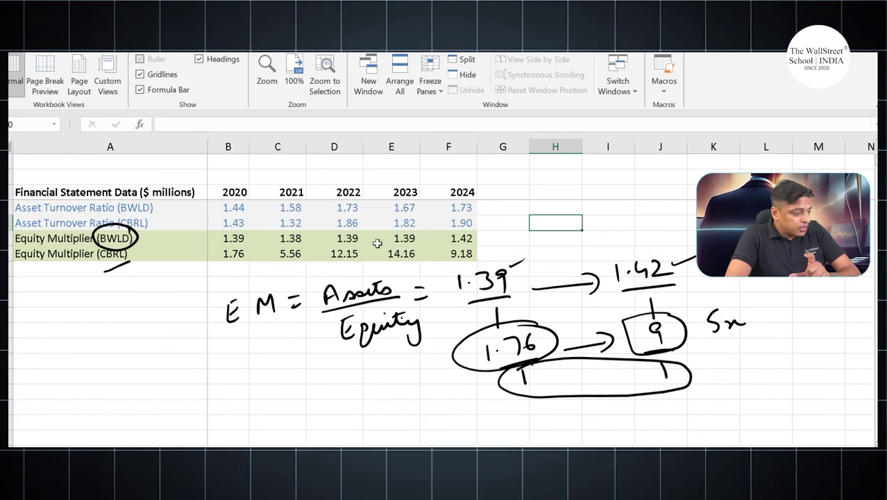
pyautogui.moveTo(236, 253); pyautogui.dragTo(439, 253)
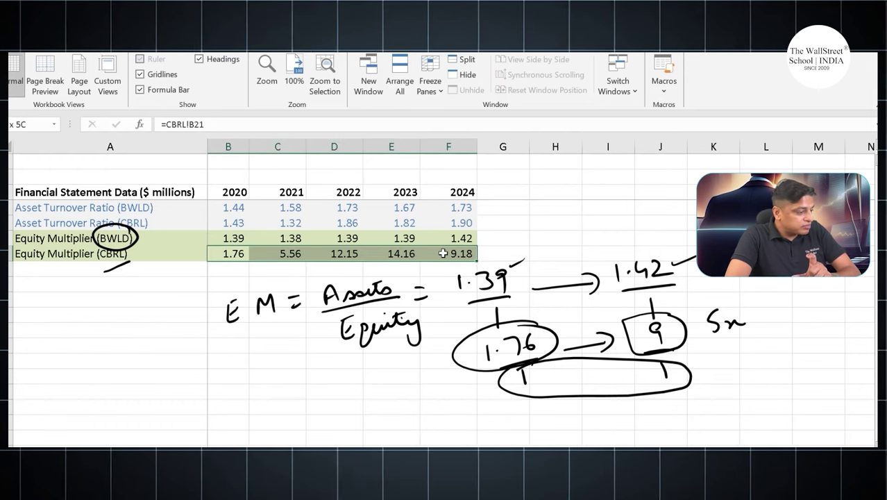
pyautogui.scroll(1, 499, 244)
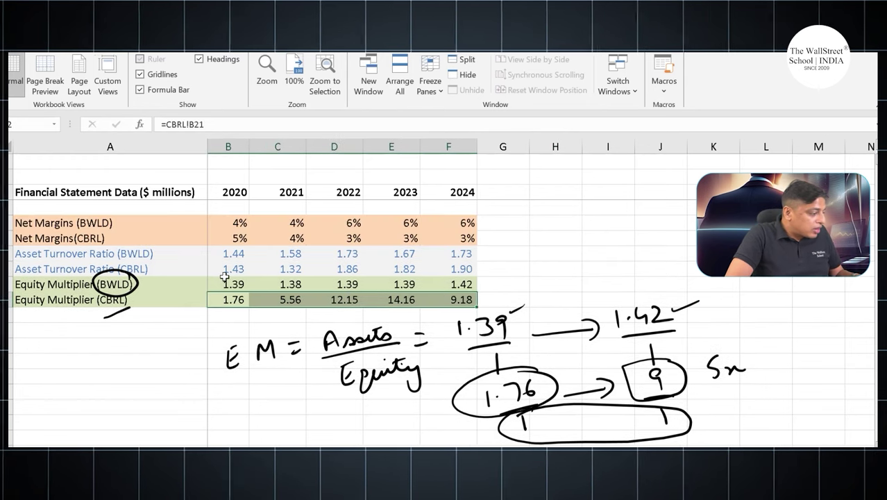
# - Examine CBRL's asset turnover from 2020 to 2024, and go through BWLD's asset turnover year by year
pyautogui.moveTo(224, 281); pyautogui.dragTo(434, 268)
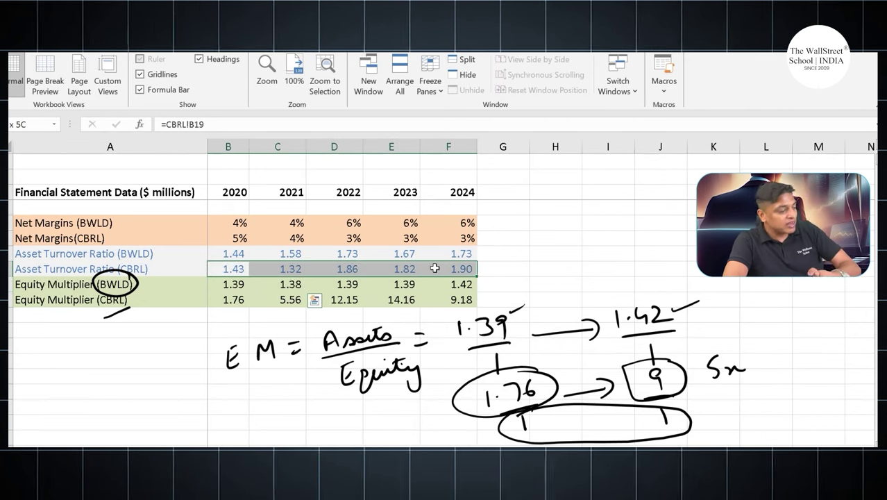
pyautogui.moveTo(434, 268); pyautogui.dragTo(444, 269)
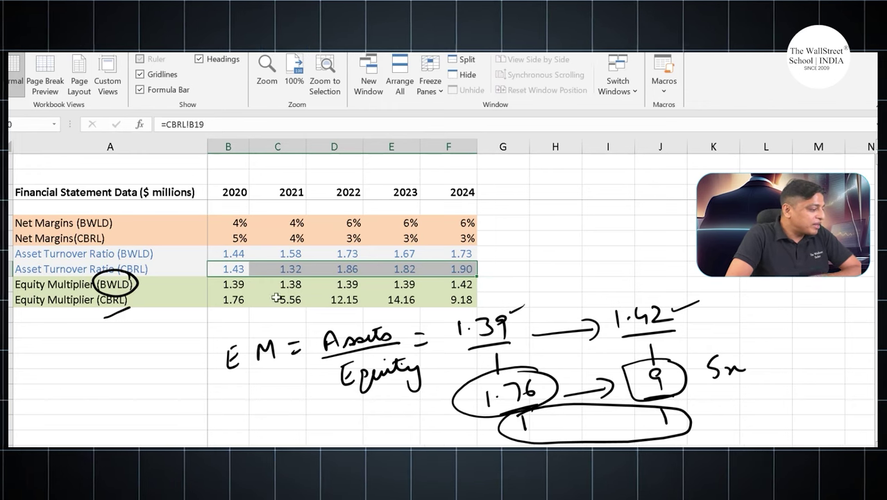
pyautogui.click(229, 254)
pyautogui.click(460, 254)
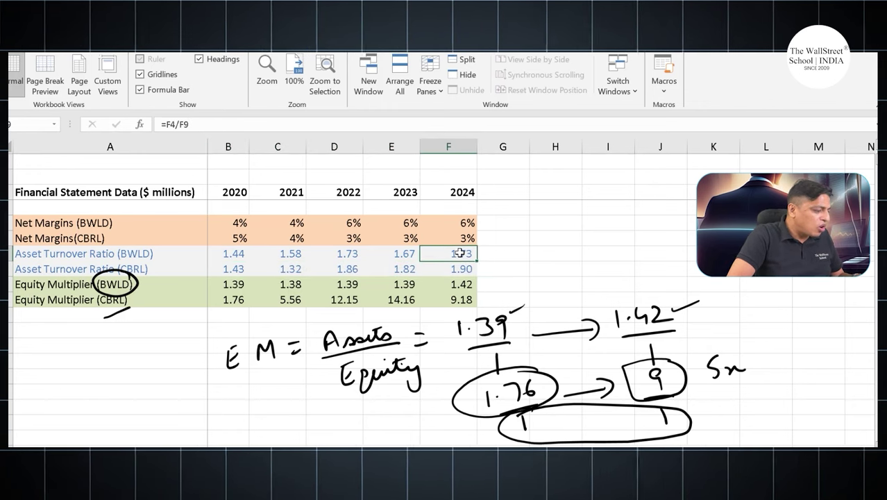
pyautogui.moveTo(229, 254); pyautogui.dragTo(452, 257)
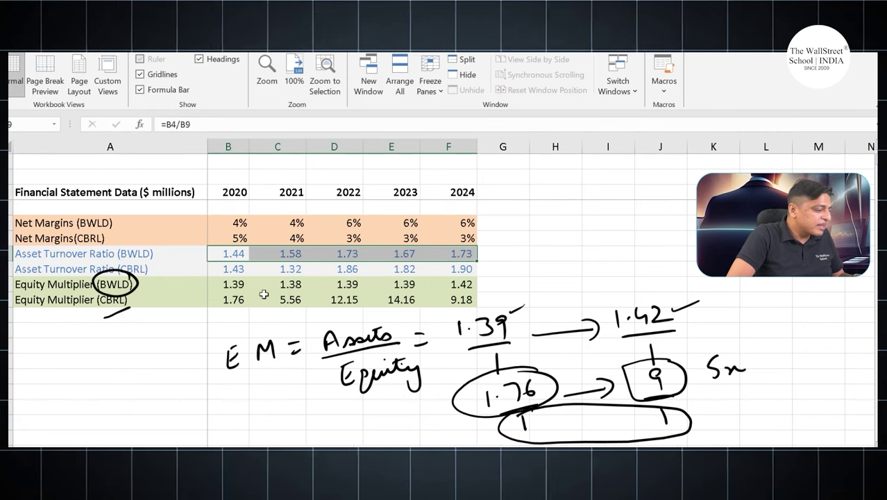
pyautogui.click(237, 255)
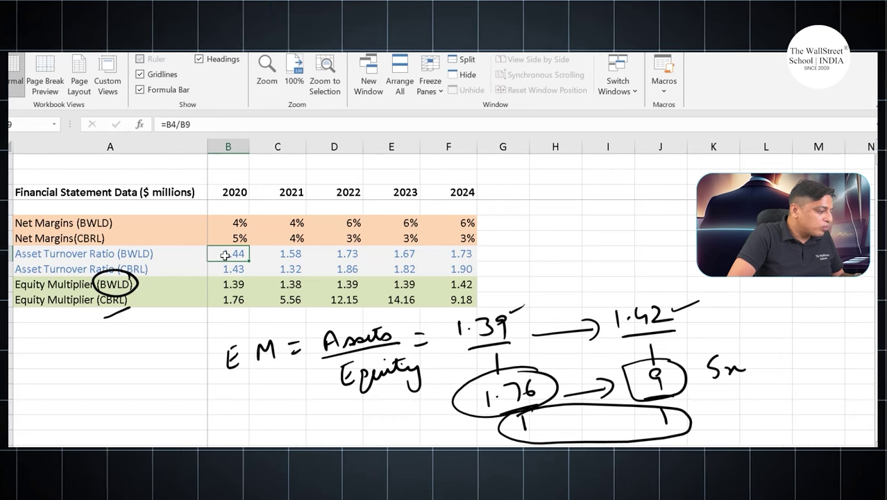
pyautogui.click(292, 254)
pyautogui.click(353, 255)
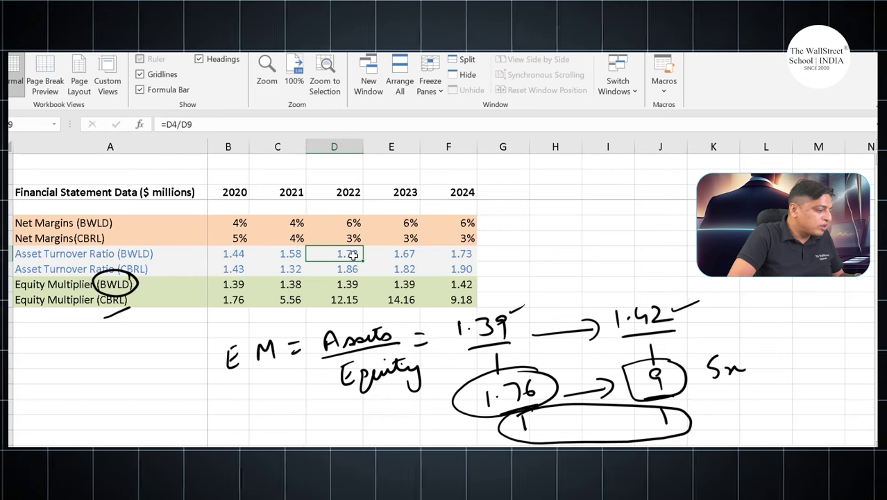
pyautogui.click(429, 255)
pyautogui.moveTo(223, 255); pyautogui.dragTo(355, 254)
pyautogui.moveTo(415, 256); pyautogui.dragTo(440, 257)
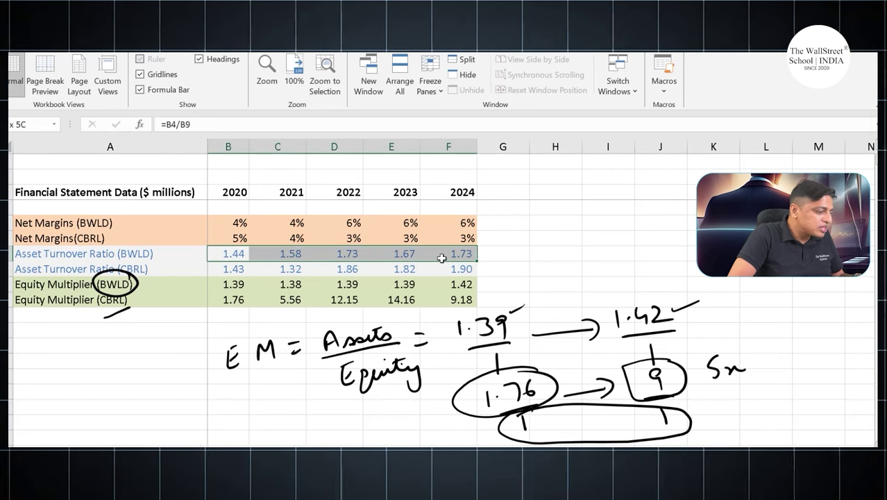
# - Weigh BWLD's equity multipliers against CBRL's 2020 equity multiplier and its asset turnover from 2020 to 2024
pyautogui.click(240, 288)
pyautogui.moveTo(239, 288); pyautogui.dragTo(444, 288)
pyautogui.click(505, 270)
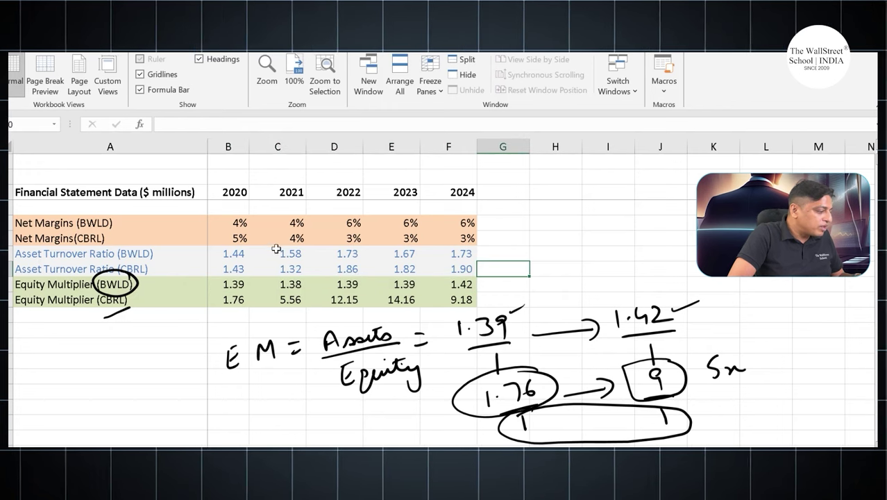
pyautogui.moveTo(227, 272); pyautogui.dragTo(431, 269)
pyautogui.click(229, 300)
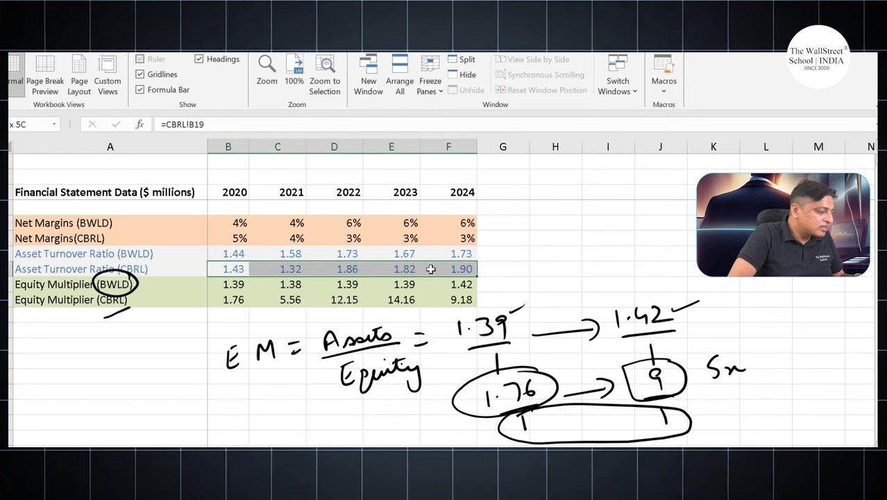
pyautogui.click(234, 302)
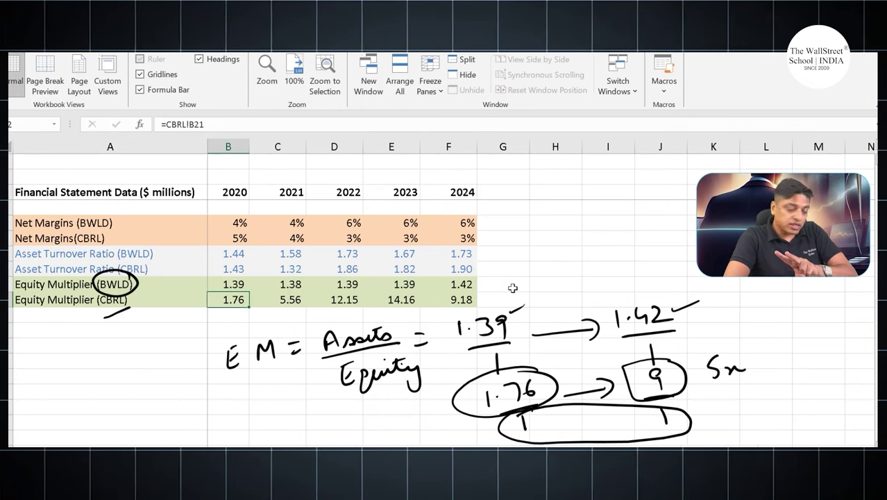
pyautogui.click(233, 270)
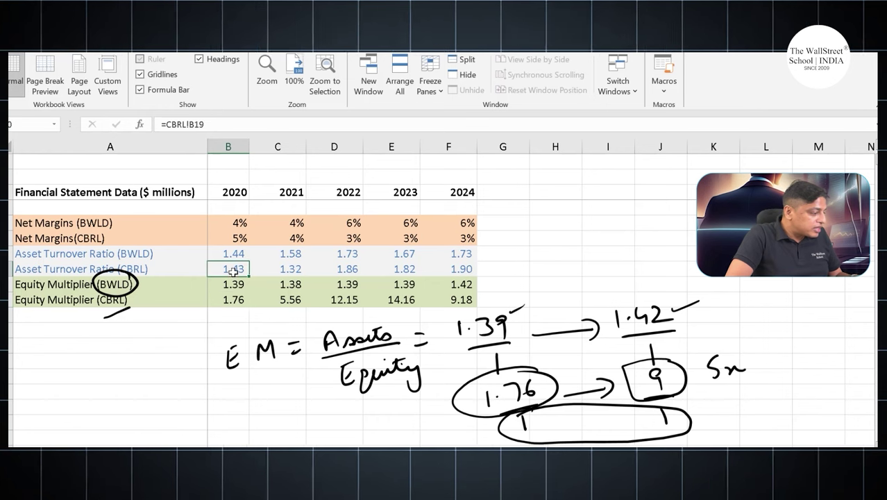
pyautogui.moveTo(458, 275); pyautogui.dragTo(250, 271)
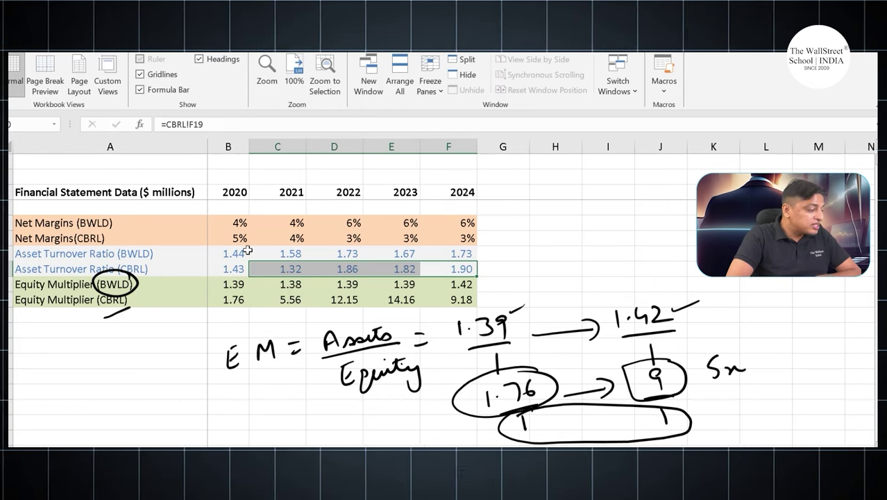
# - Relate CBRL's net margins from 2020 to 2024 to its equity multiplier and asset turnover over the same years
pyautogui.moveTo(235, 243); pyautogui.dragTo(450, 240)
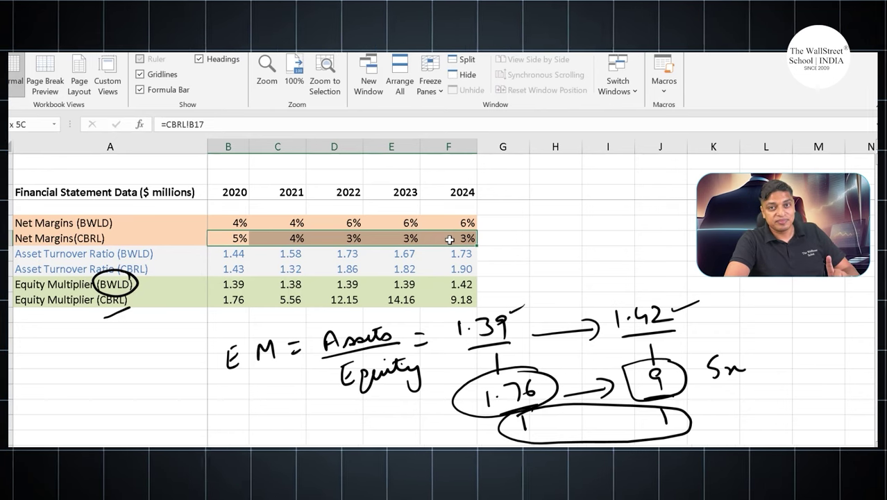
pyautogui.moveTo(450, 240); pyautogui.dragTo(449, 239)
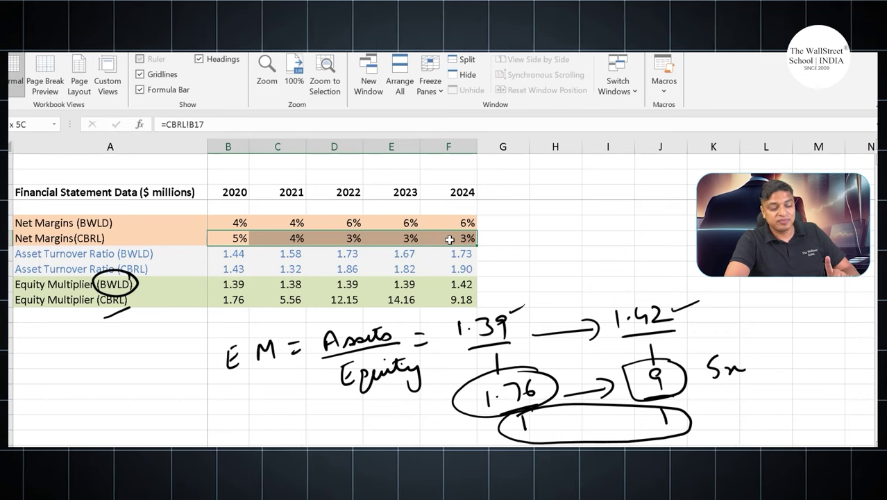
pyautogui.click(526, 281)
pyautogui.click(520, 252)
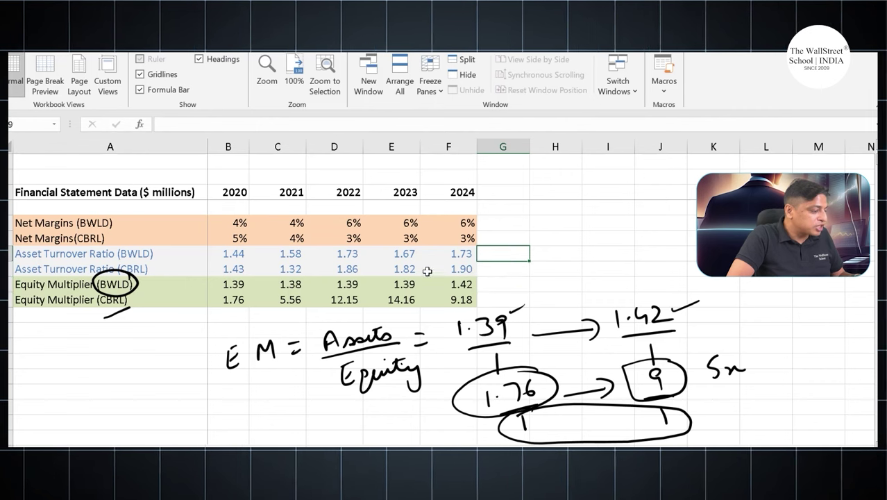
pyautogui.moveTo(238, 300); pyautogui.dragTo(451, 299)
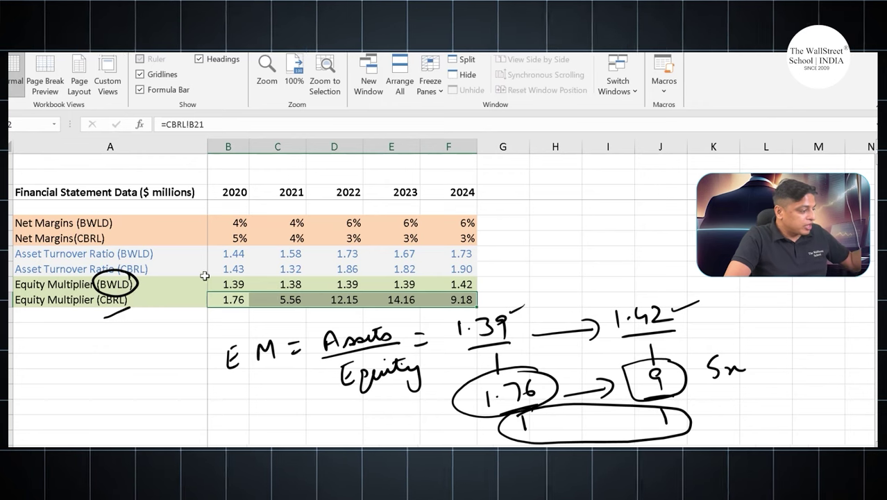
pyautogui.moveTo(213, 272); pyautogui.dragTo(459, 269)
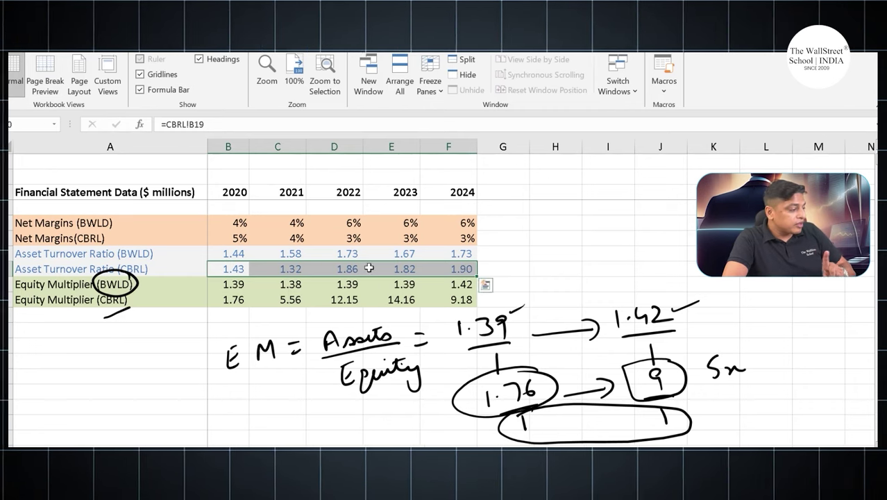
pyautogui.moveTo(234, 238); pyautogui.dragTo(435, 238)
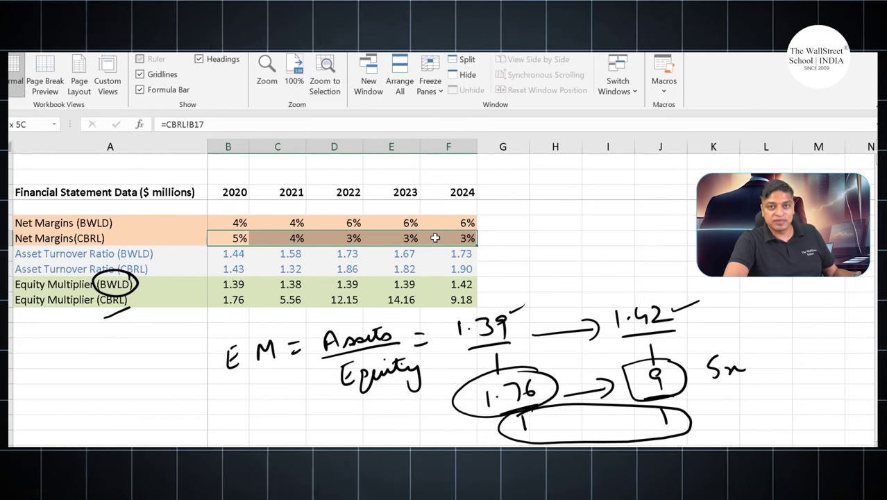
# - Handwrite the fraction Net Profit over Sales in the blank cells beneath the equity multiplier notes
pyautogui.scroll(-1, 325, 344)
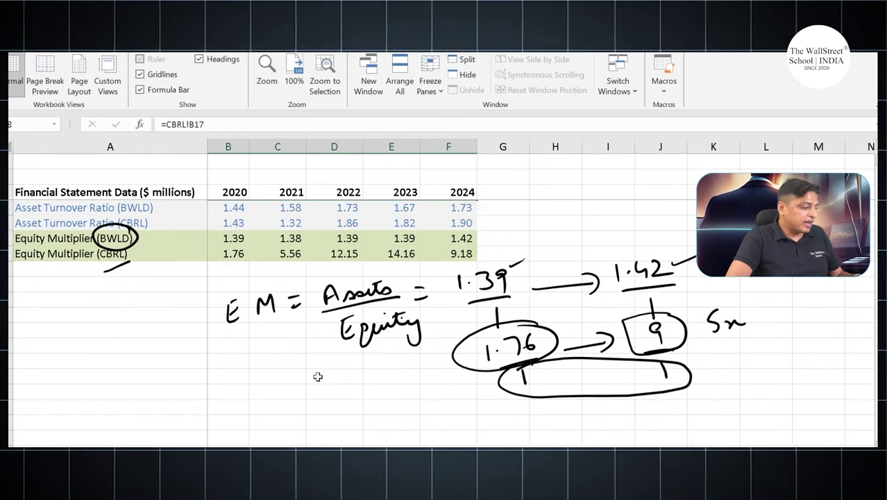
pyautogui.click(306, 389)
pyautogui.scroll(2, 306, 389)
pyautogui.scroll(-2, 220, 329)
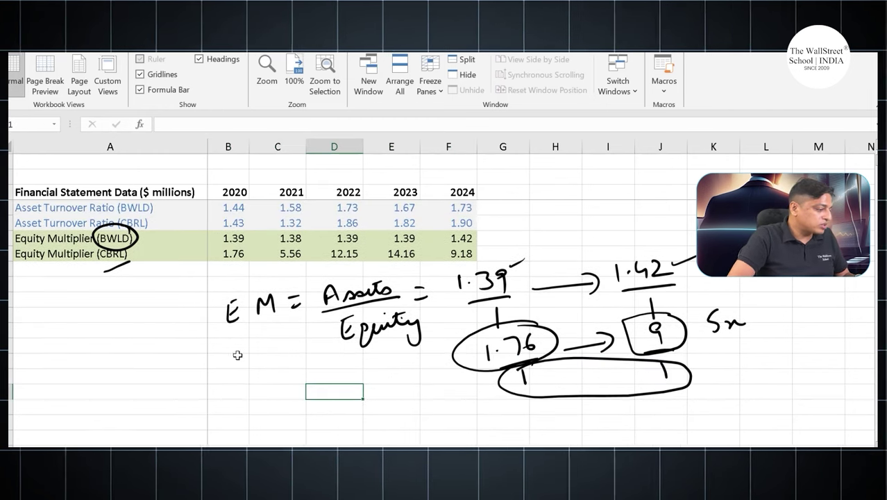
pyautogui.click(229, 376)
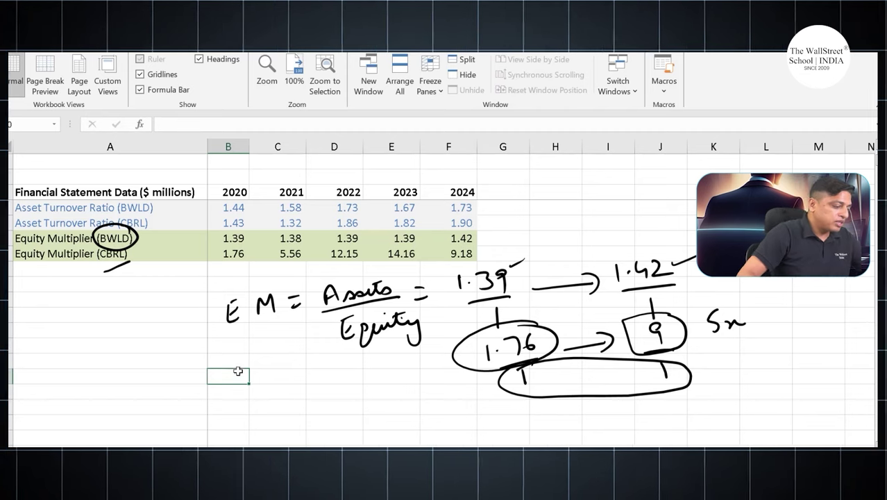
pyautogui.scroll(-2, 266, 364)
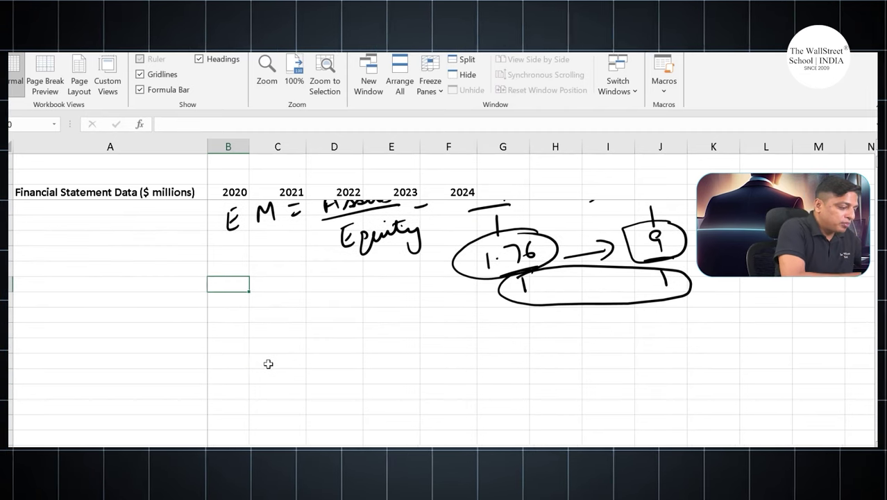
pyautogui.moveTo(243, 323); pyautogui.dragTo(234, 342)
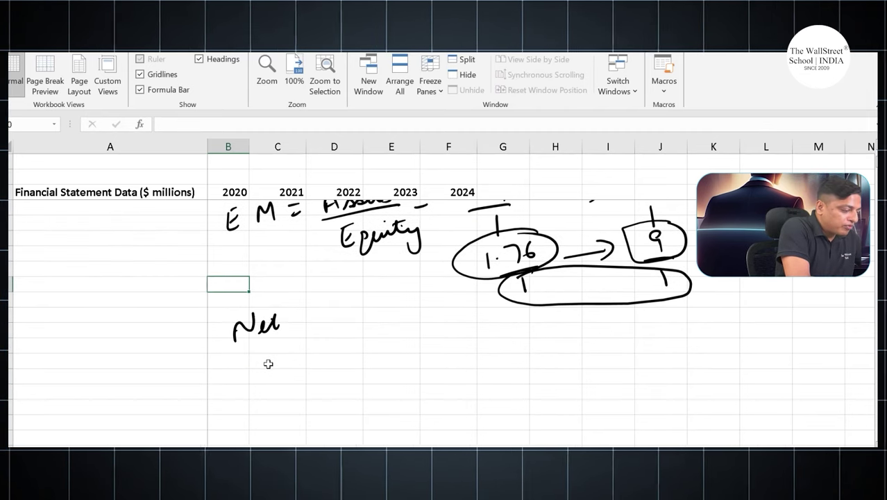
pyautogui.moveTo(310, 332); pyautogui.dragTo(325, 325)
pyautogui.moveTo(333, 326)
pyautogui.mouseDown()
pyautogui.moveTo(336, 339)
pyautogui.moveTo(361, 326)
pyautogui.mouseUp()
pyautogui.moveTo(233, 352); pyautogui.dragTo(366, 333)
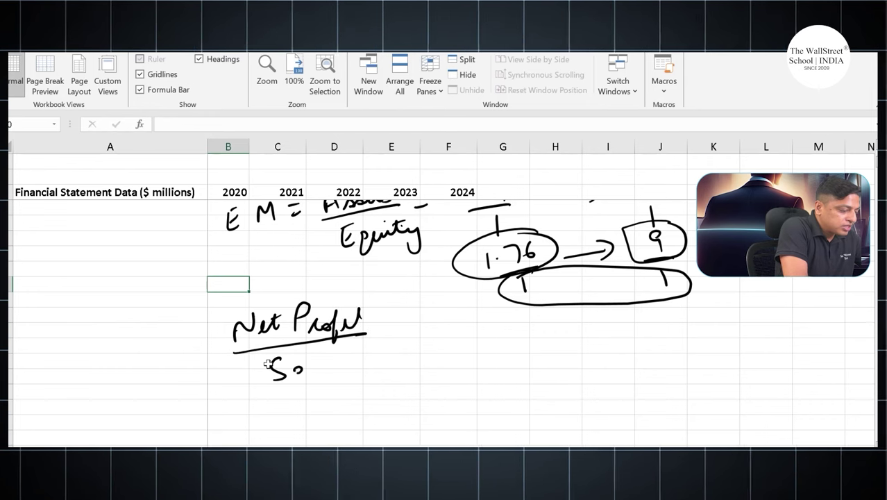
pyautogui.moveTo(303, 369); pyautogui.dragTo(328, 363)
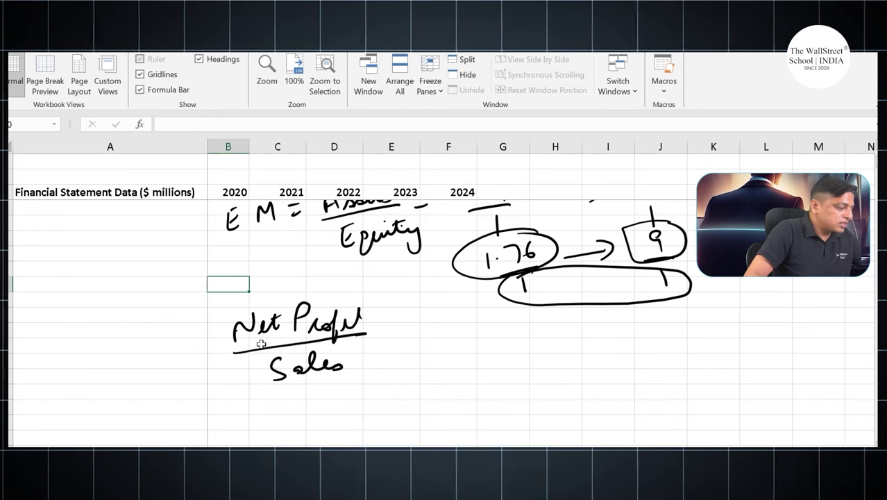
# - Handwrite the fraction Sales over Asset beside the Net Profit over Sales fraction
pyautogui.scroll(2, 257, 347)
pyautogui.scroll(-2, 278, 341)
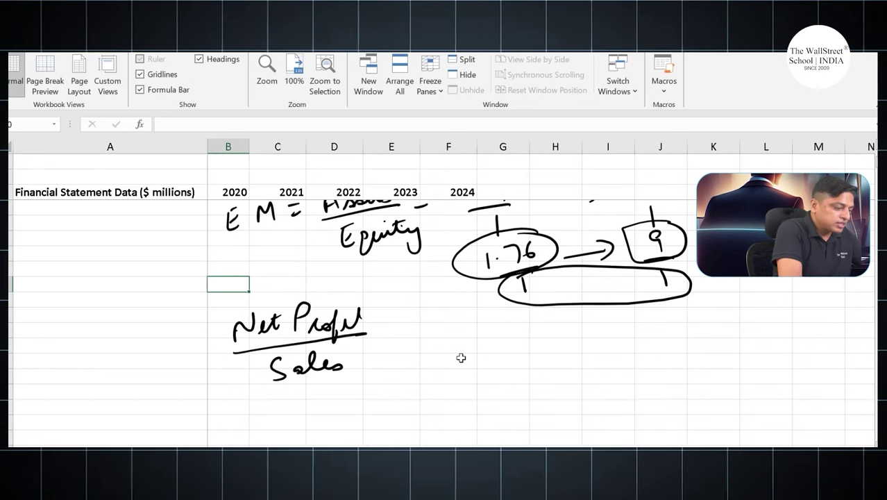
pyautogui.moveTo(419, 310)
pyautogui.mouseDown()
pyautogui.moveTo(408, 328)
pyautogui.moveTo(478, 319)
pyautogui.mouseUp()
pyautogui.moveTo(417, 342); pyautogui.dragTo(477, 331)
pyautogui.moveTo(426, 370)
pyautogui.mouseDown()
pyautogui.moveTo(436, 349)
pyautogui.moveTo(440, 369)
pyautogui.moveTo(449, 367)
pyautogui.mouseUp()
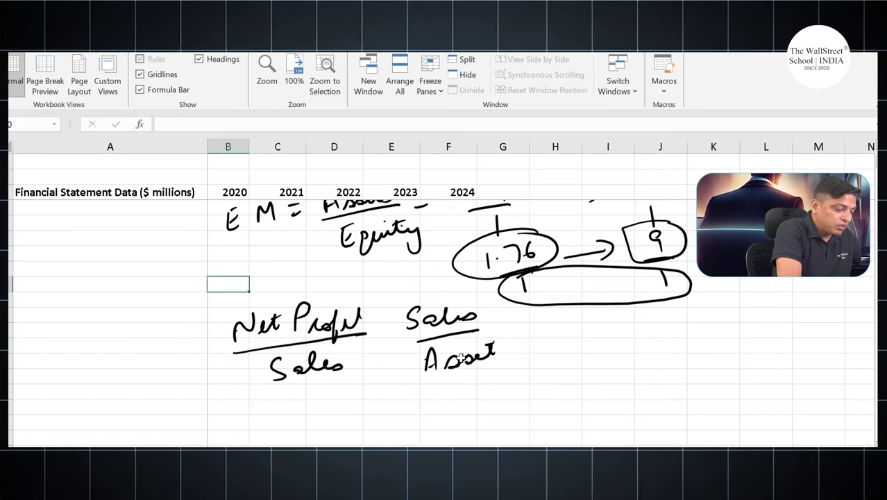
# - Handwrite Asset over Equity as the third fraction, and draw multiplication signs between the three fractions
pyautogui.moveTo(571, 312)
pyautogui.mouseDown()
pyautogui.moveTo(552, 322)
pyautogui.moveTo(596, 314)
pyautogui.mouseUp()
pyautogui.moveTo(598, 306); pyautogui.dragTo(595, 322)
pyautogui.moveTo(526, 334); pyautogui.dragTo(606, 321)
pyautogui.moveTo(547, 345); pyautogui.dragTo(569, 372)
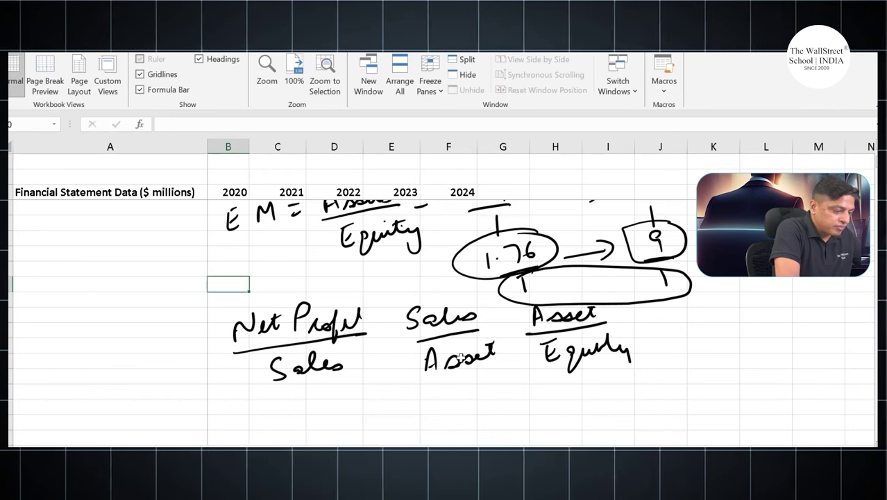
pyautogui.moveTo(630, 356); pyautogui.dragTo(624, 376)
pyautogui.moveTo(370, 323); pyautogui.dragTo(394, 343)
pyautogui.moveTo(390, 320); pyautogui.dragTo(368, 350)
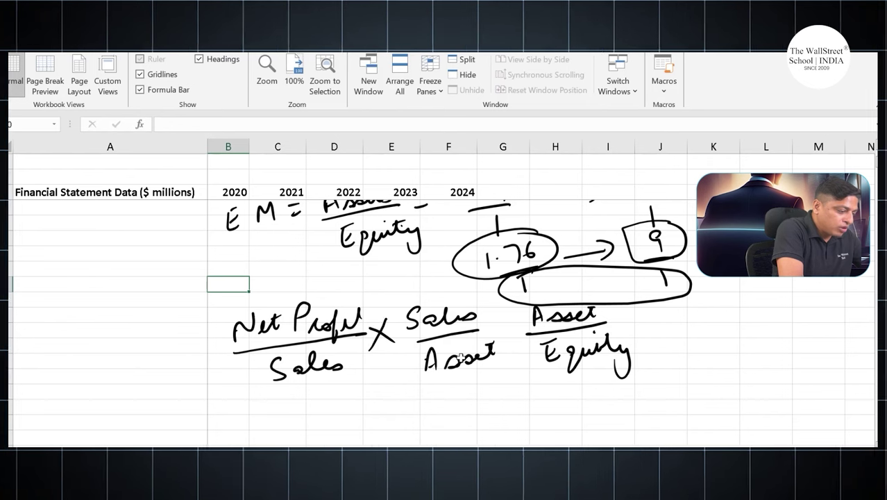
pyautogui.moveTo(494, 320); pyautogui.dragTo(514, 334)
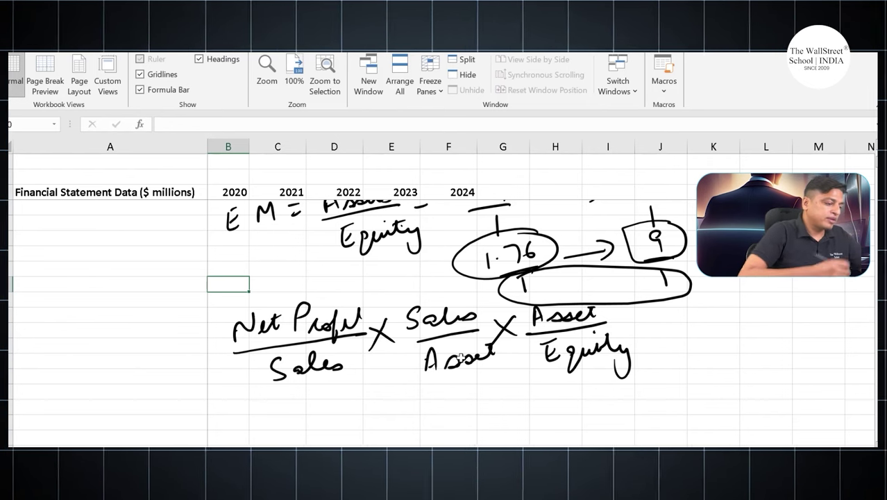
# - Strike out the cancelling Sales and Asset terms, and circle the remaining Net Profit and Equity
pyautogui.moveTo(459, 339); pyautogui.dragTo(514, 368)
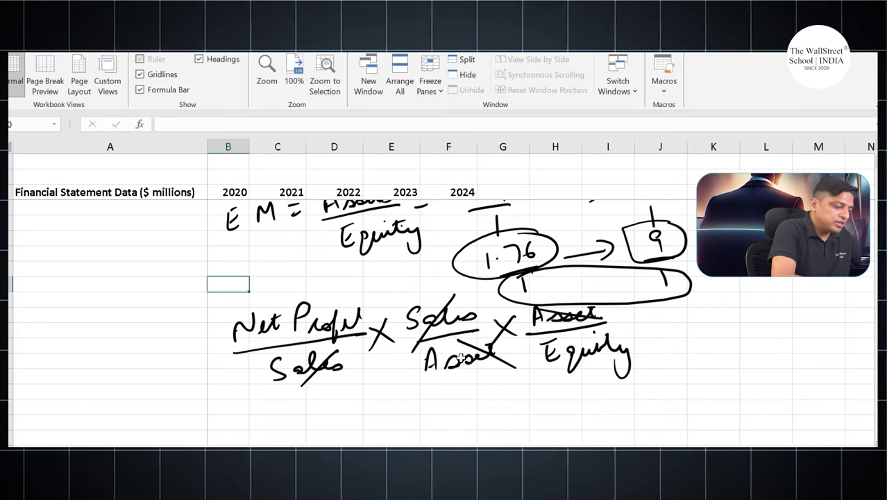
pyautogui.moveTo(347, 290)
pyautogui.mouseDown()
pyautogui.moveTo(243, 312)
pyautogui.moveTo(295, 355)
pyautogui.moveTo(326, 285)
pyautogui.mouseUp()
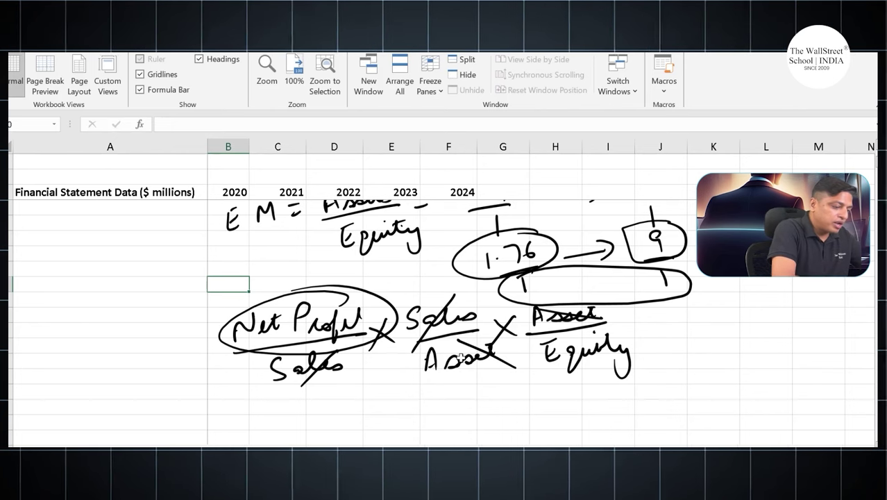
pyautogui.moveTo(621, 332)
pyautogui.mouseDown()
pyautogui.moveTo(635, 340)
pyautogui.moveTo(625, 324)
pyautogui.mouseUp()
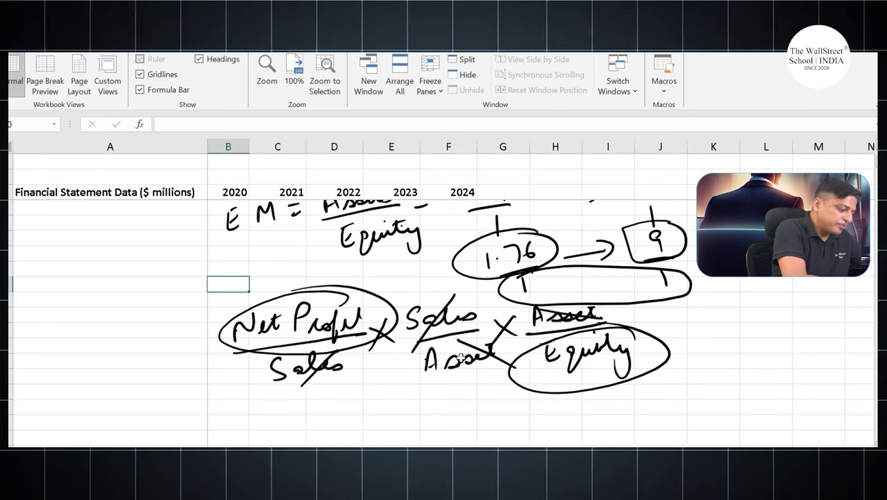
# - Handwrite "Return on Equity =" in front of the three-fraction product and circle the words
pyautogui.moveTo(194, 372); pyautogui.dragTo(215, 361)
pyautogui.moveTo(78, 379)
pyautogui.mouseDown()
pyautogui.moveTo(83, 366)
pyautogui.moveTo(93, 379)
pyautogui.moveTo(110, 375)
pyautogui.moveTo(186, 334)
pyautogui.mouseUp()
pyautogui.moveTo(121, 392)
pyautogui.mouseDown()
pyautogui.moveTo(125, 403)
pyautogui.moveTo(183, 375)
pyautogui.moveTo(187, 401)
pyautogui.mouseUp()
pyautogui.moveTo(179, 305)
pyautogui.mouseDown()
pyautogui.moveTo(90, 427)
pyautogui.moveTo(208, 350)
pyautogui.mouseUp()
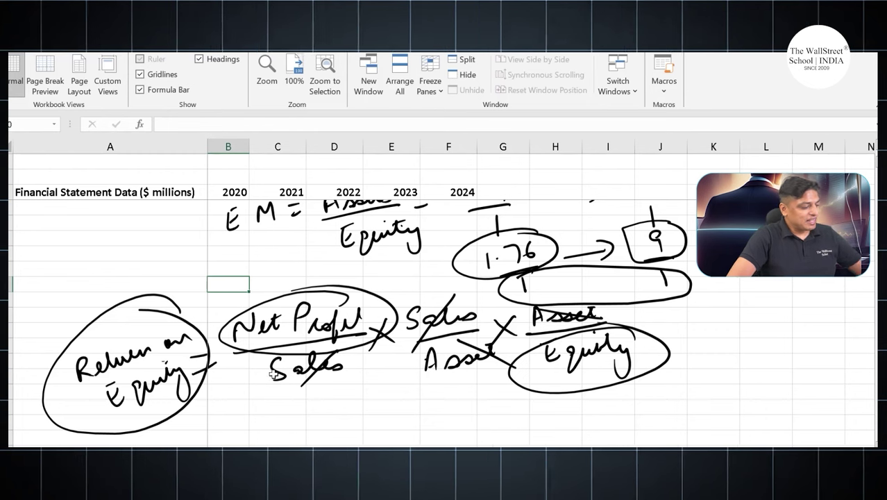
# - Review CBRL's return on equity across 2020 to 2024
pyautogui.scroll(1, 267, 297)
pyautogui.scroll(3, 268, 297)
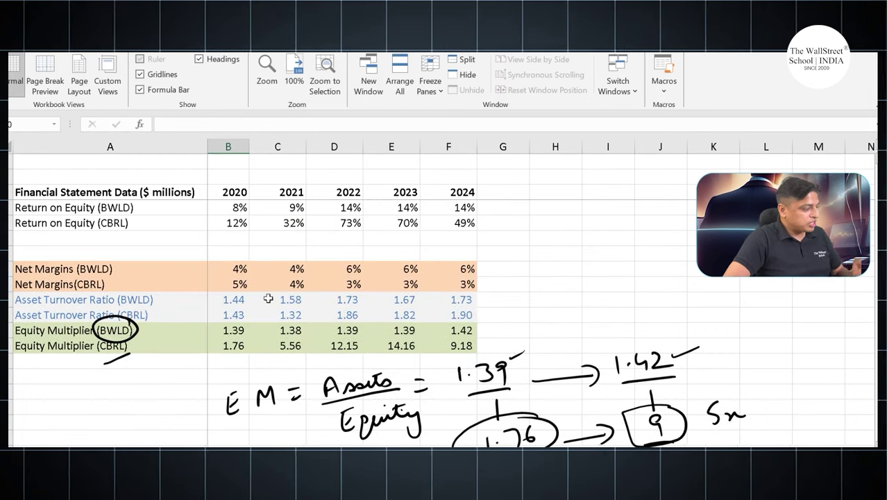
pyautogui.scroll(1, 268, 298)
pyautogui.click(193, 288)
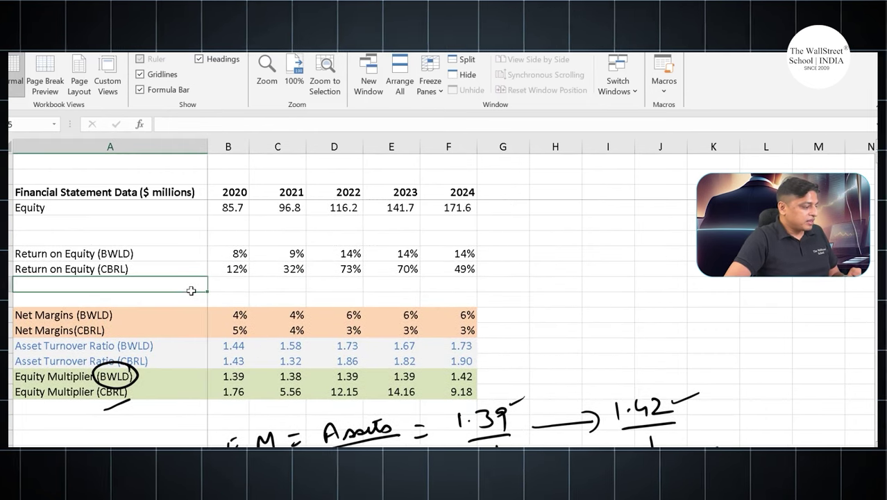
pyautogui.press('Down')
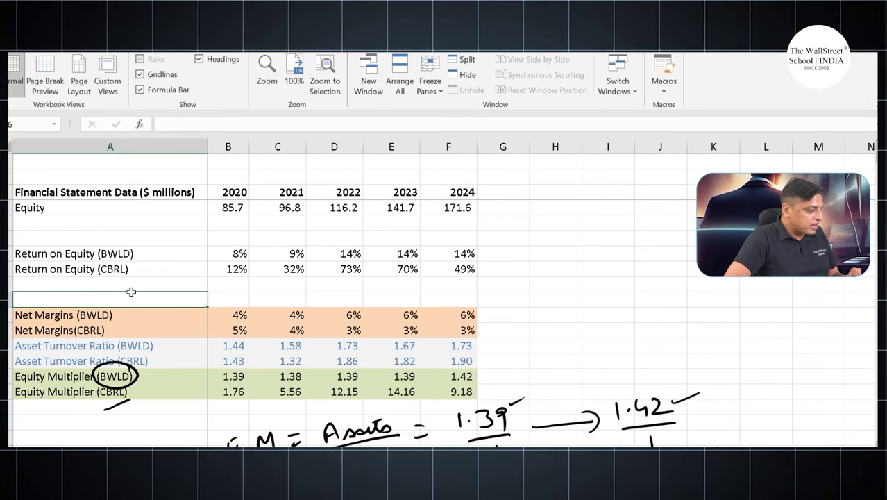
pyautogui.click(116, 275)
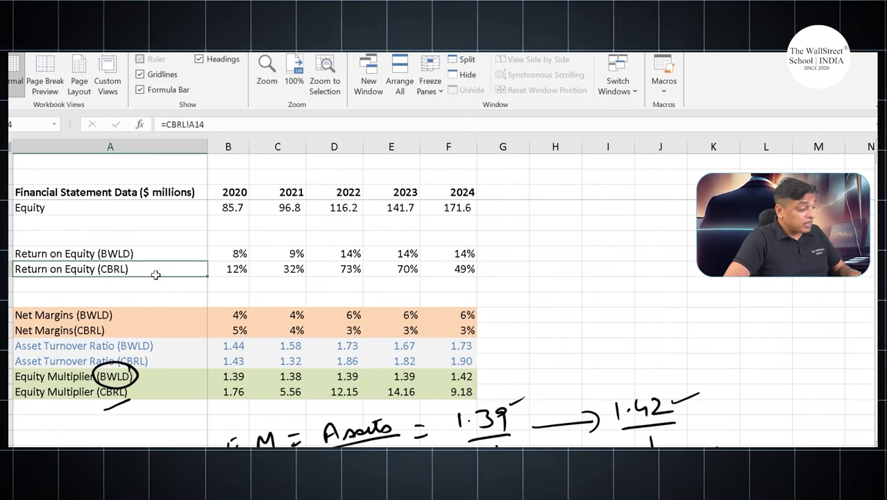
pyautogui.click(238, 275)
pyautogui.moveTo(234, 272); pyautogui.dragTo(445, 275)
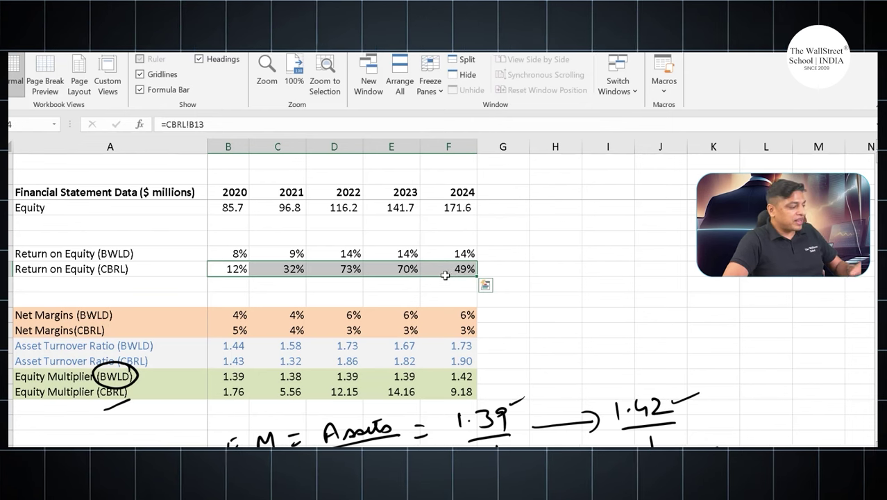
# - Examine BWLD's return on equity from 2020 to 2024, and compare it with CBRL's over the same years
pyautogui.click(142, 253)
pyautogui.moveTo(223, 257); pyautogui.dragTo(441, 256)
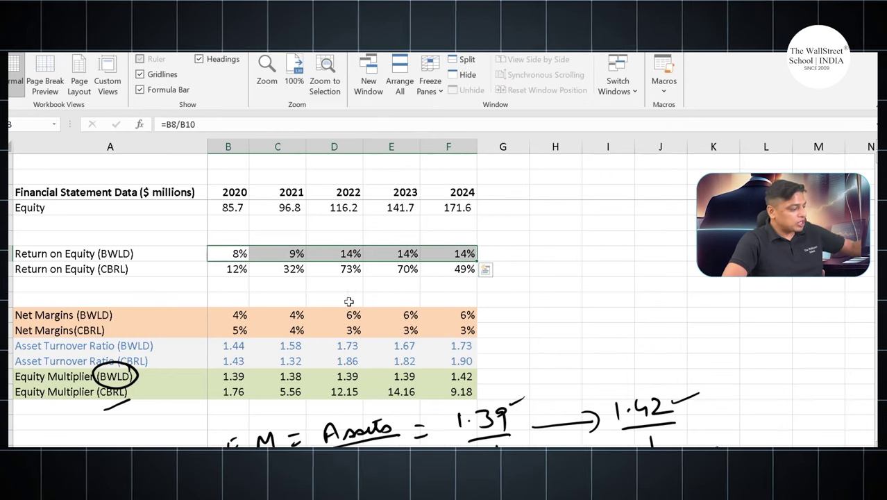
pyautogui.click(171, 275)
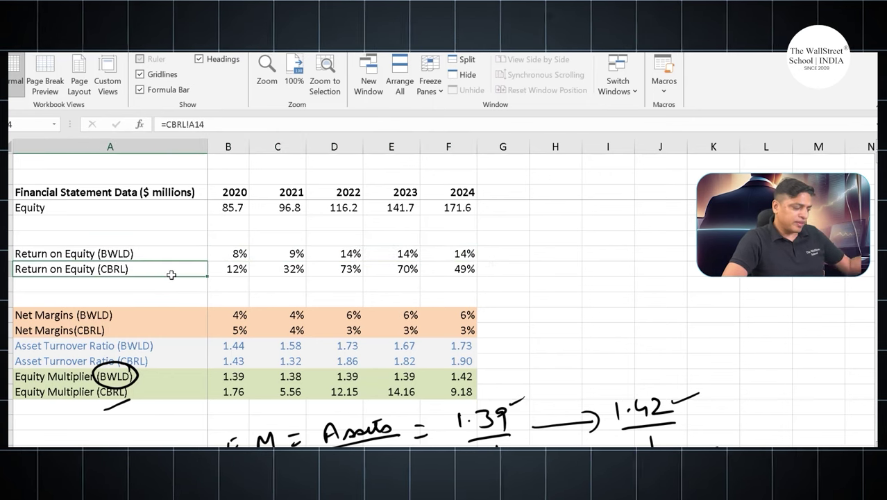
pyautogui.moveTo(242, 259); pyautogui.dragTo(457, 271)
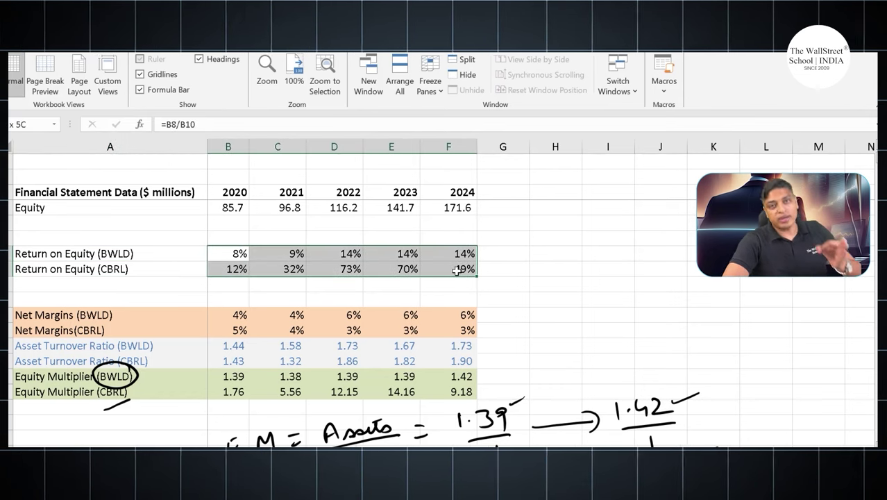
pyautogui.moveTo(457, 271); pyautogui.dragTo(456, 270)
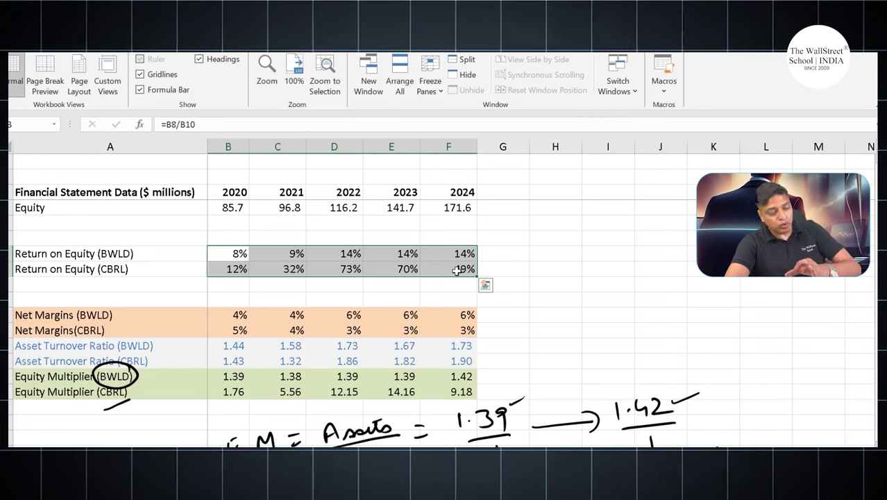
# - Draw an arrow below the return on equity formula and handwrite "DuPont Analysis of ROE" beside it
pyautogui.scroll(-2, 417, 271)
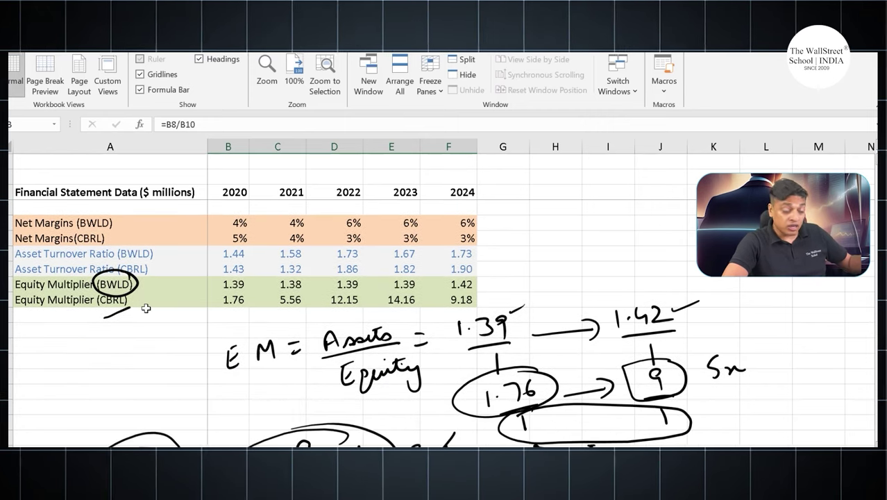
pyautogui.scroll(-2, 145, 308)
pyautogui.scroll(-1, 146, 308)
pyautogui.scroll(1, 146, 307)
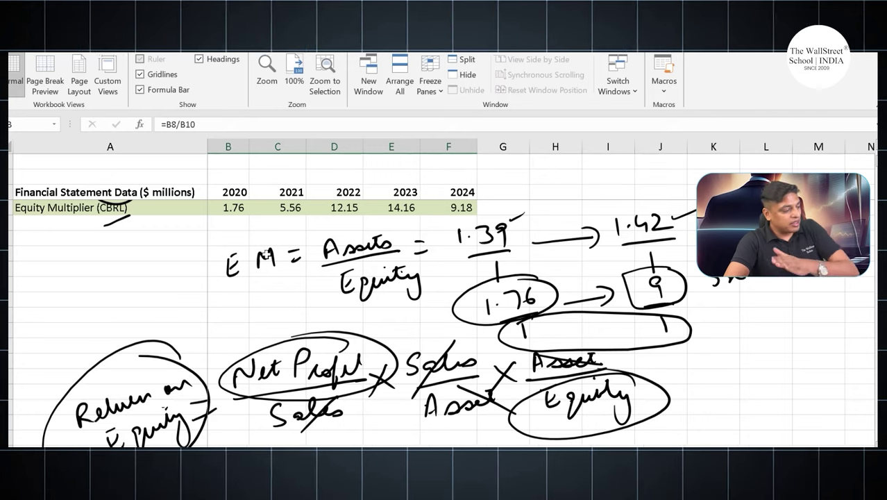
pyautogui.scroll(2, 265, 254)
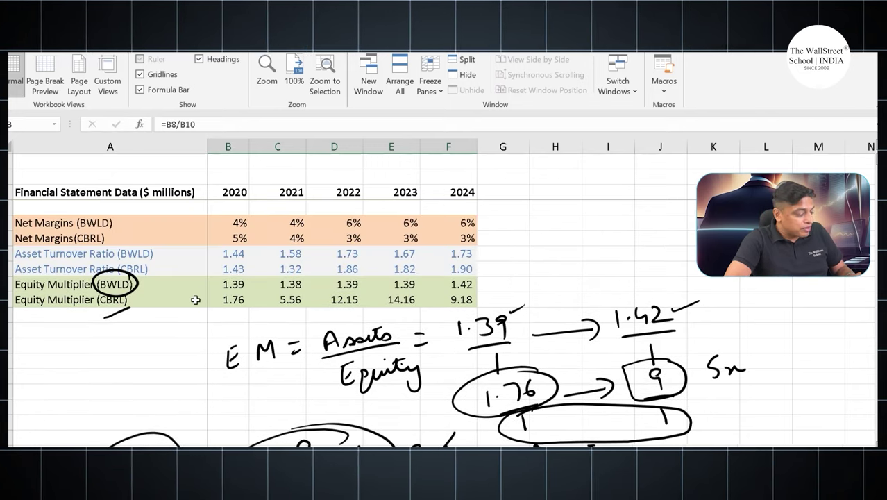
pyautogui.scroll(-4, 201, 305)
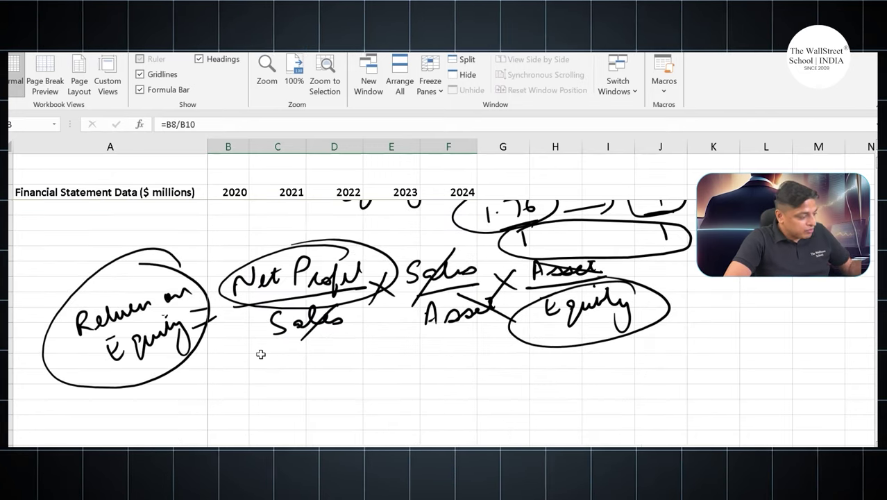
pyautogui.click(308, 375)
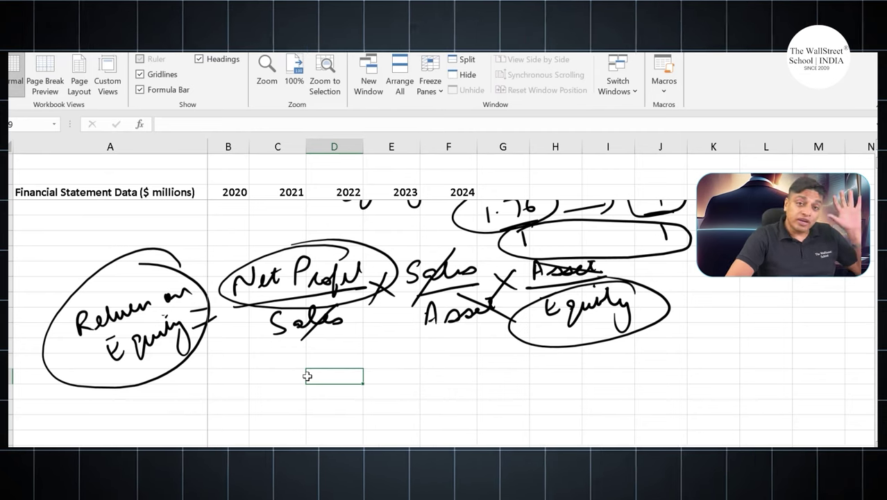
pyautogui.moveTo(236, 381)
pyautogui.mouseDown()
pyautogui.moveTo(289, 396)
pyautogui.moveTo(297, 386)
pyautogui.mouseUp()
pyautogui.moveTo(334, 385)
pyautogui.mouseDown()
pyautogui.moveTo(334, 401)
pyautogui.moveTo(463, 383)
pyautogui.mouseUp()
pyautogui.moveTo(463, 359)
pyautogui.mouseDown()
pyautogui.moveTo(474, 375)
pyautogui.moveTo(548, 382)
pyautogui.moveTo(634, 369)
pyautogui.mouseUp()
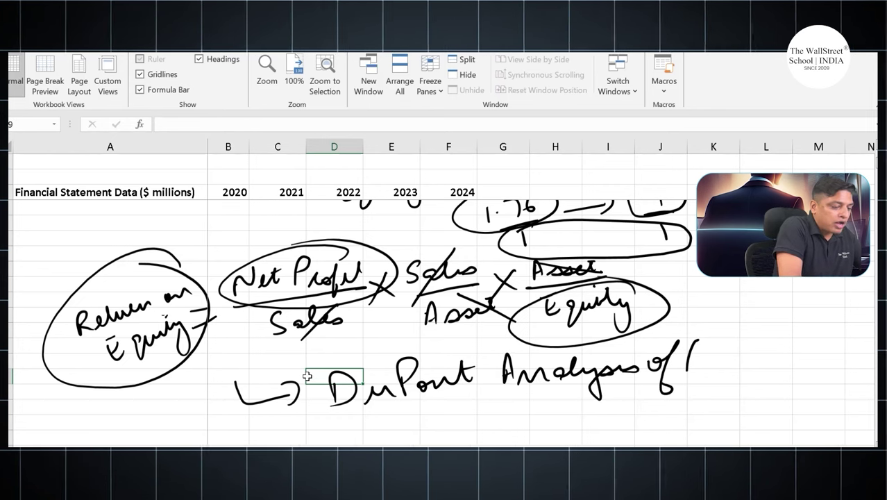
pyautogui.moveTo(689, 340)
pyautogui.mouseDown()
pyautogui.moveTo(738, 368)
pyautogui.moveTo(755, 331)
pyautogui.mouseUp()
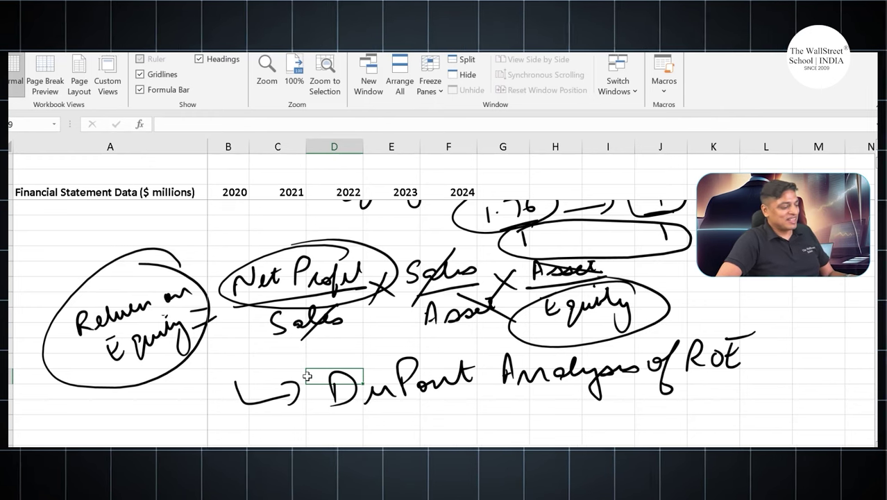
# - Revisit both companies' return on equity rows, and check the 2020 values of CBRL and BWLD
pyautogui.scroll(5, 279, 336)
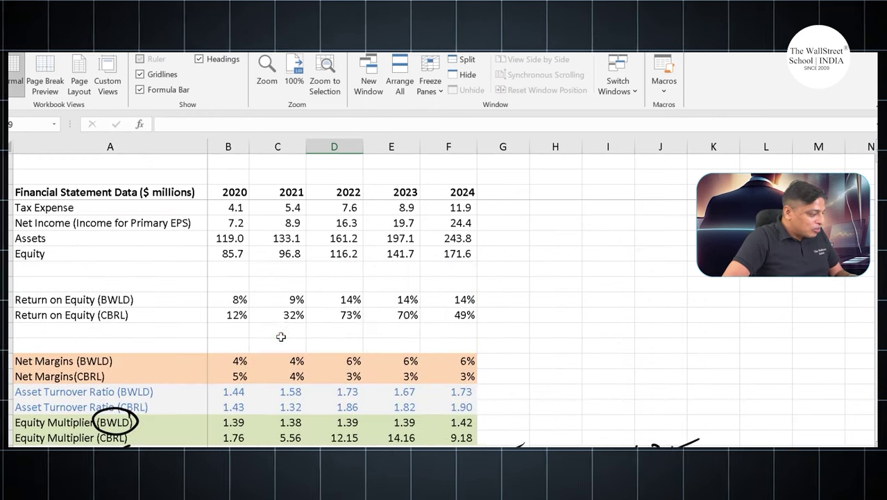
pyautogui.click(78, 301)
pyautogui.moveTo(78, 303); pyautogui.dragTo(427, 312)
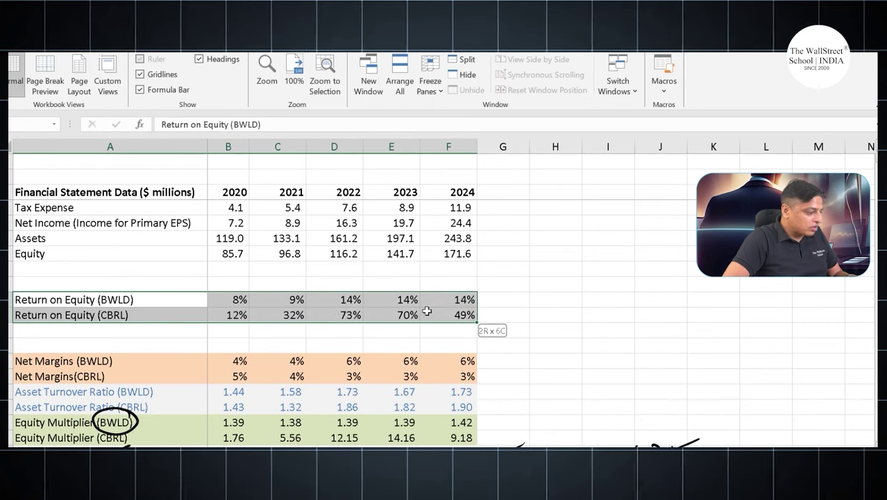
pyautogui.click(251, 316)
pyautogui.click(240, 303)
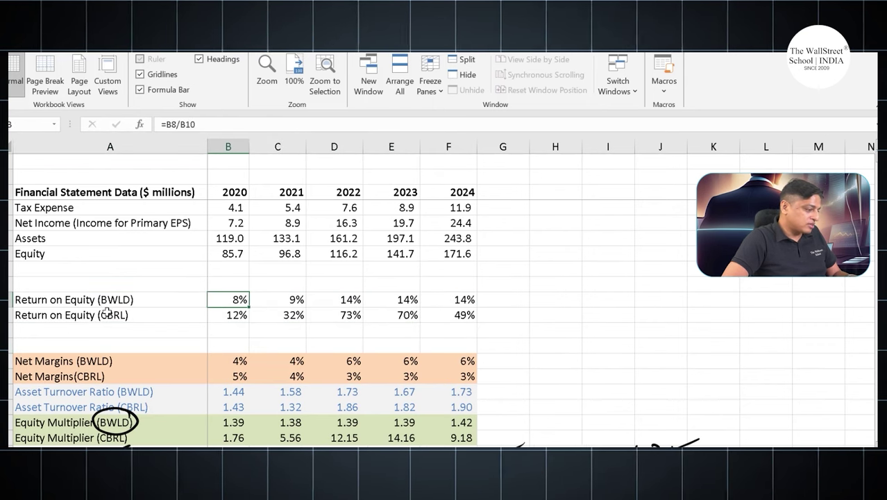
# - Highlight CBRL's 2020–2024 return on equity, and trace the net margin, asset turnover and equity multiplier labels down to the handwritten formula
pyautogui.moveTo(55, 314); pyautogui.dragTo(458, 316)
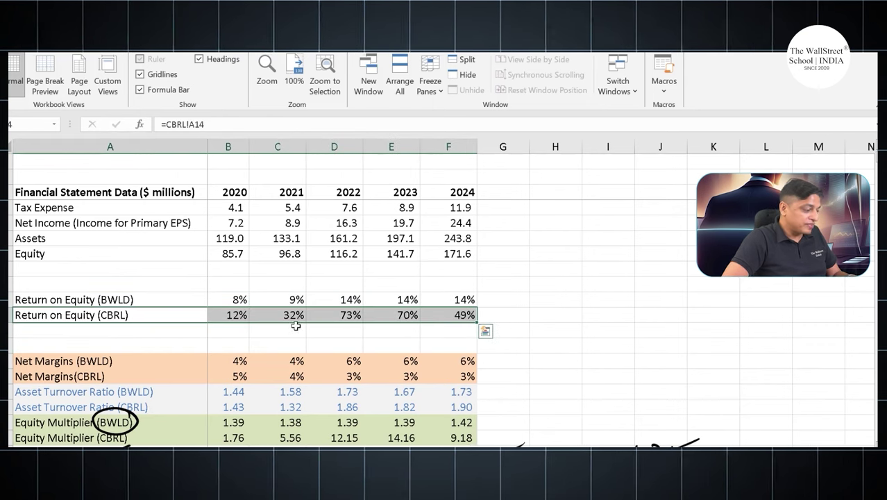
pyautogui.scroll(-3, 201, 354)
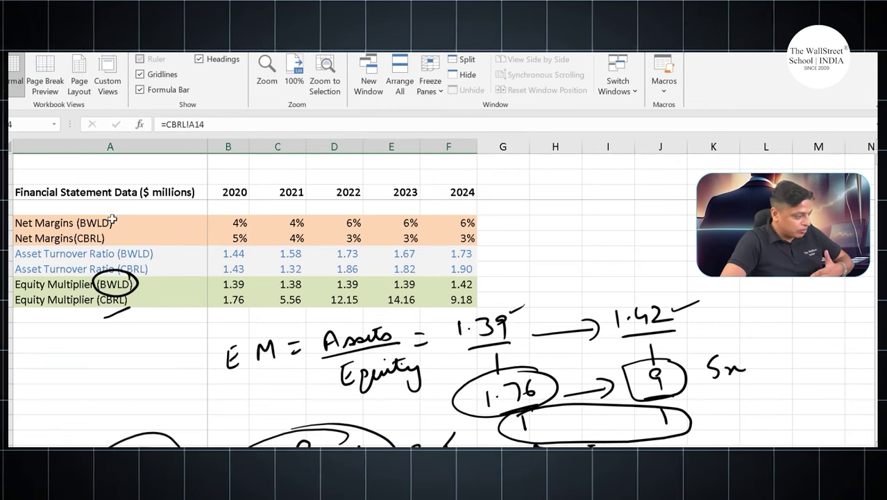
pyautogui.moveTo(111, 221); pyautogui.dragTo(119, 331)
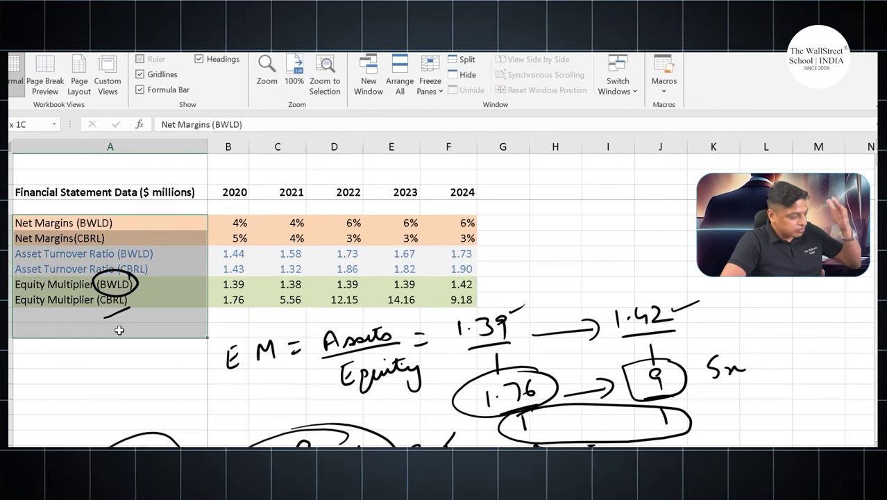
pyautogui.scroll(-2, 193, 356)
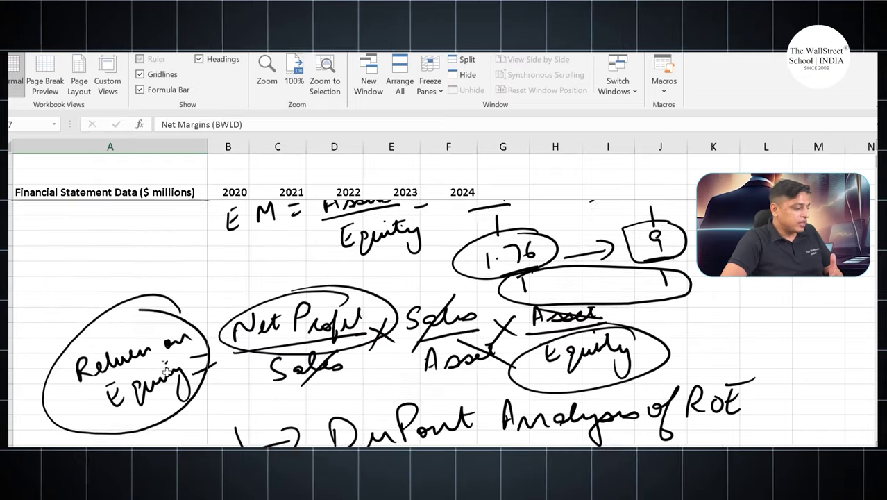
# - Shift the handwritten return on equity formula and its DuPont title slightly down and to the left on the sheet, and deselect them
pyautogui.click(328, 404)
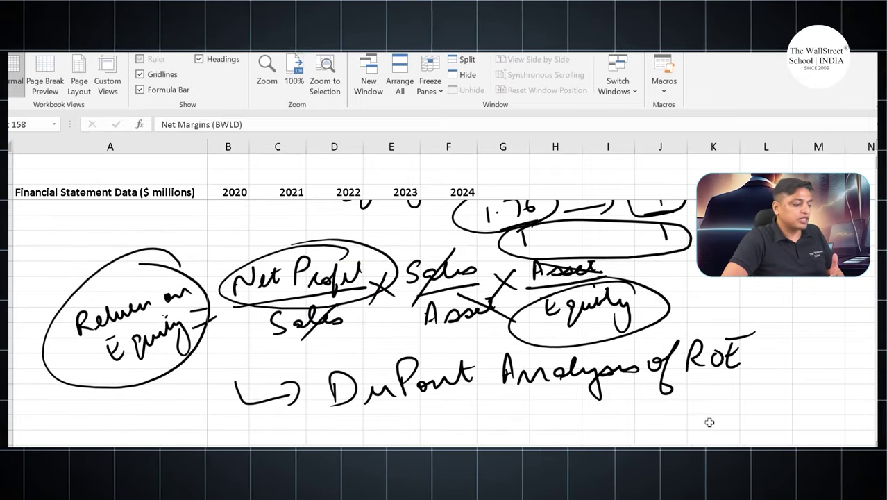
pyautogui.moveTo(344, 415); pyautogui.dragTo(313, 419)
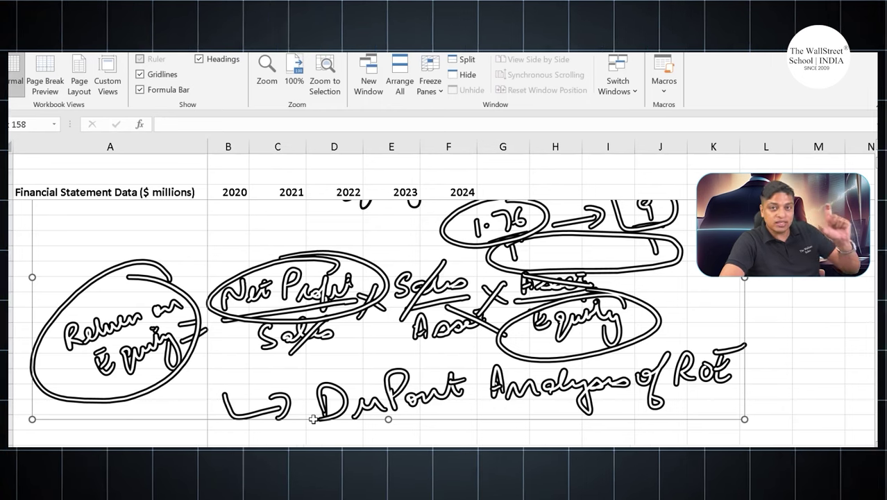
pyautogui.click(803, 354)
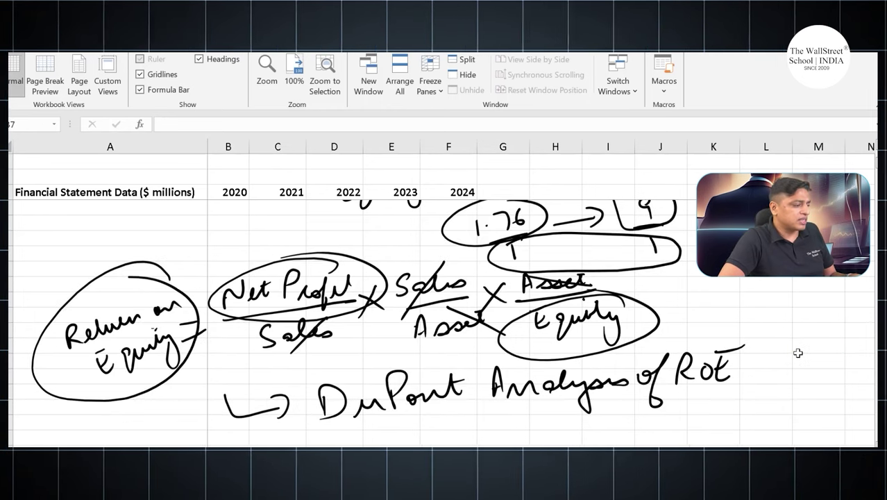
# - Switch to the presentation slide show and bring up the Concept text on DuPont Analysis
pyautogui.hotkey('alt', 'Tab')
pyautogui.hotkey('alt', 'Tab')
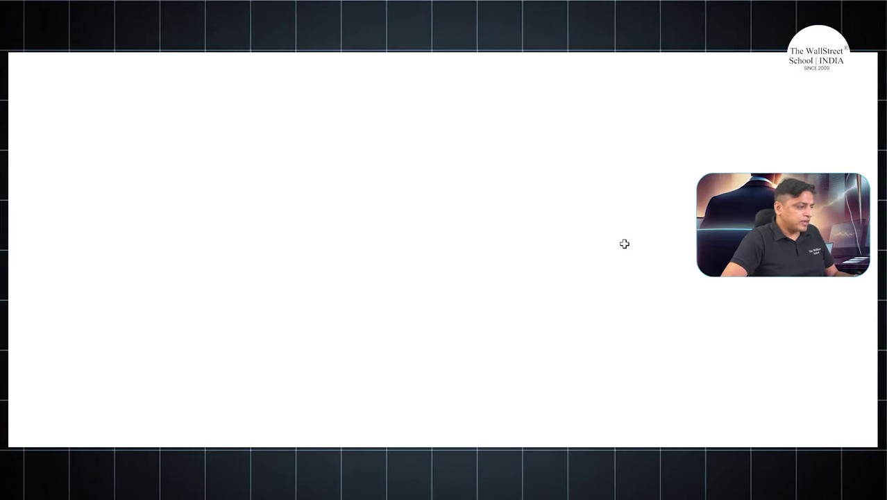
pyautogui.click(563, 256)
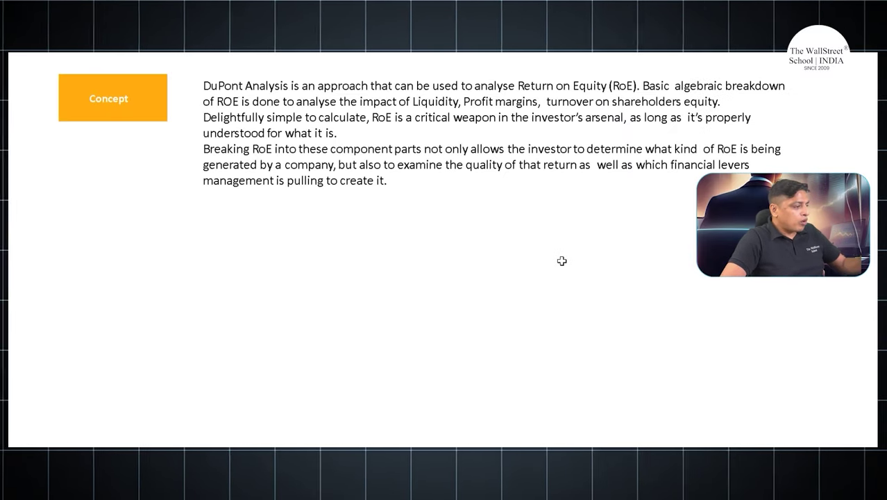